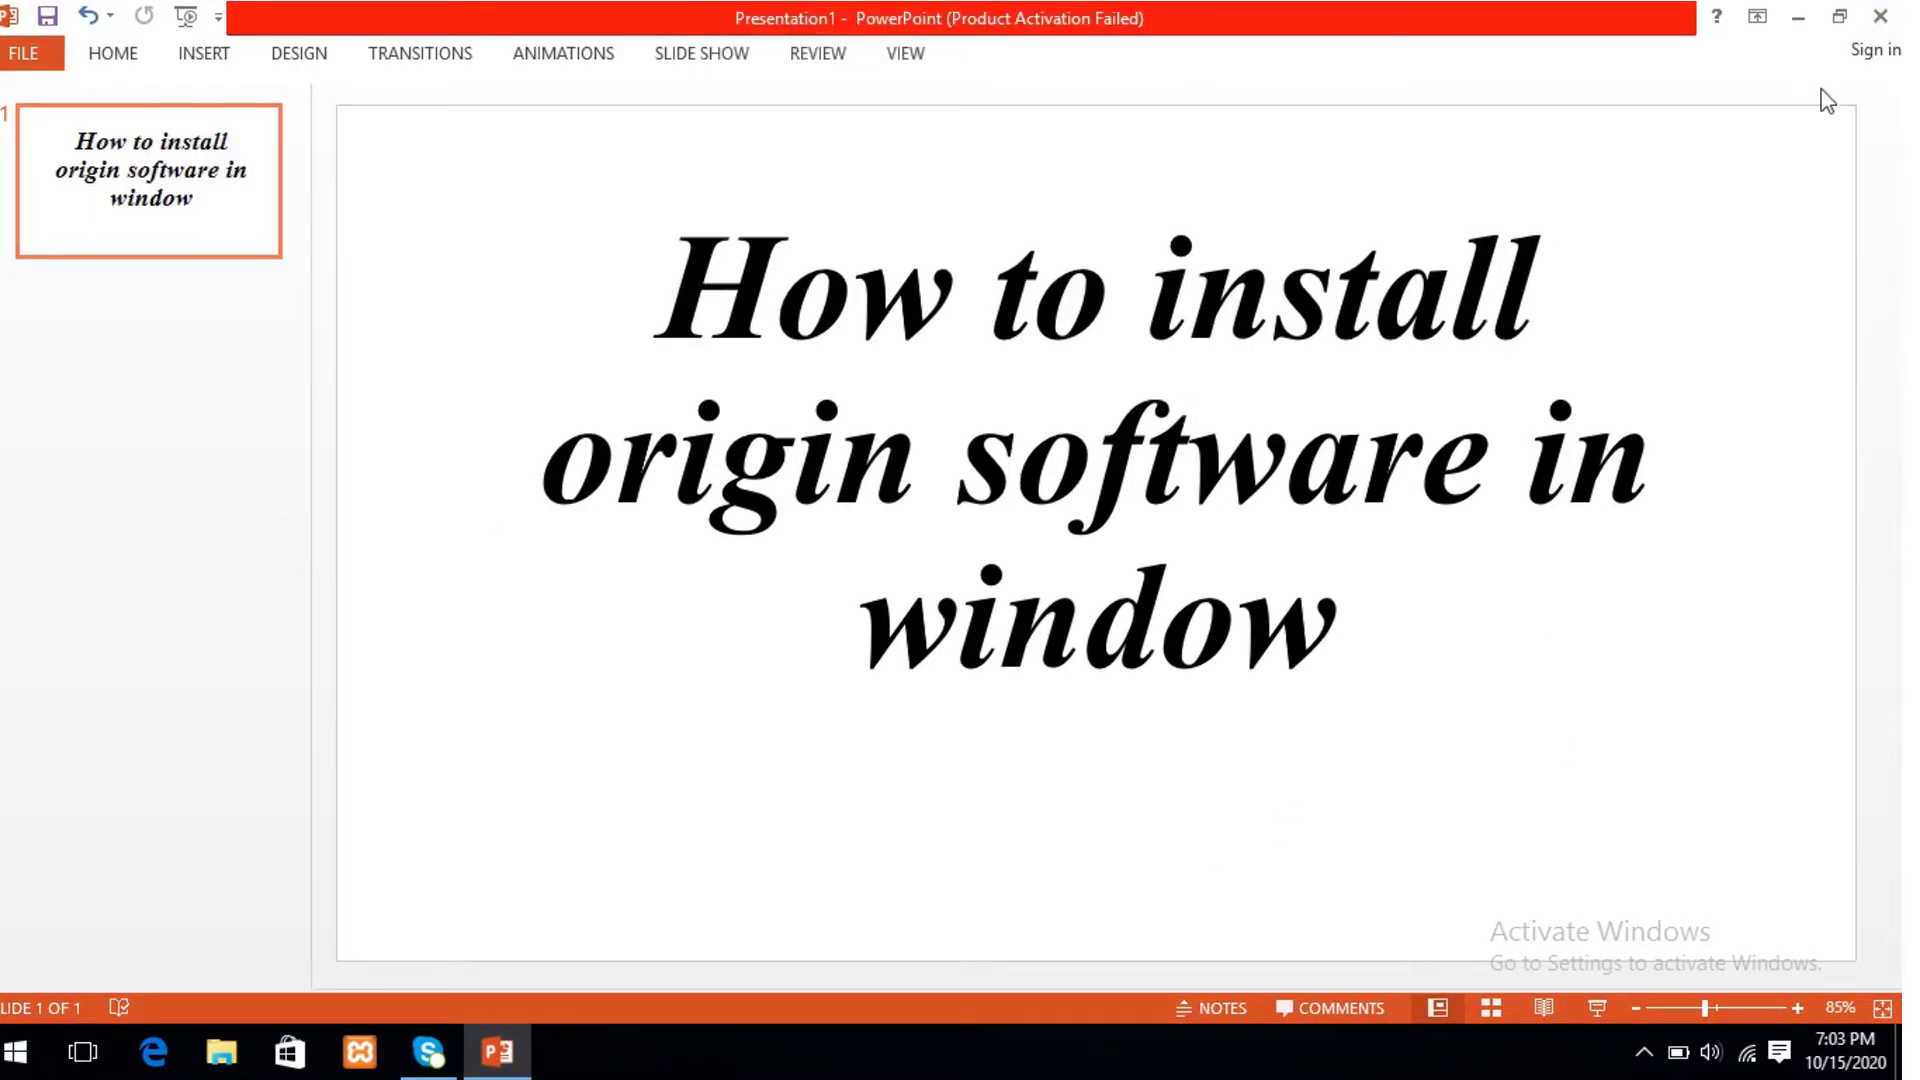
Launch setup from the OriginPro_2018_SR1 download folder on the desktop
left_click(1805, 22)
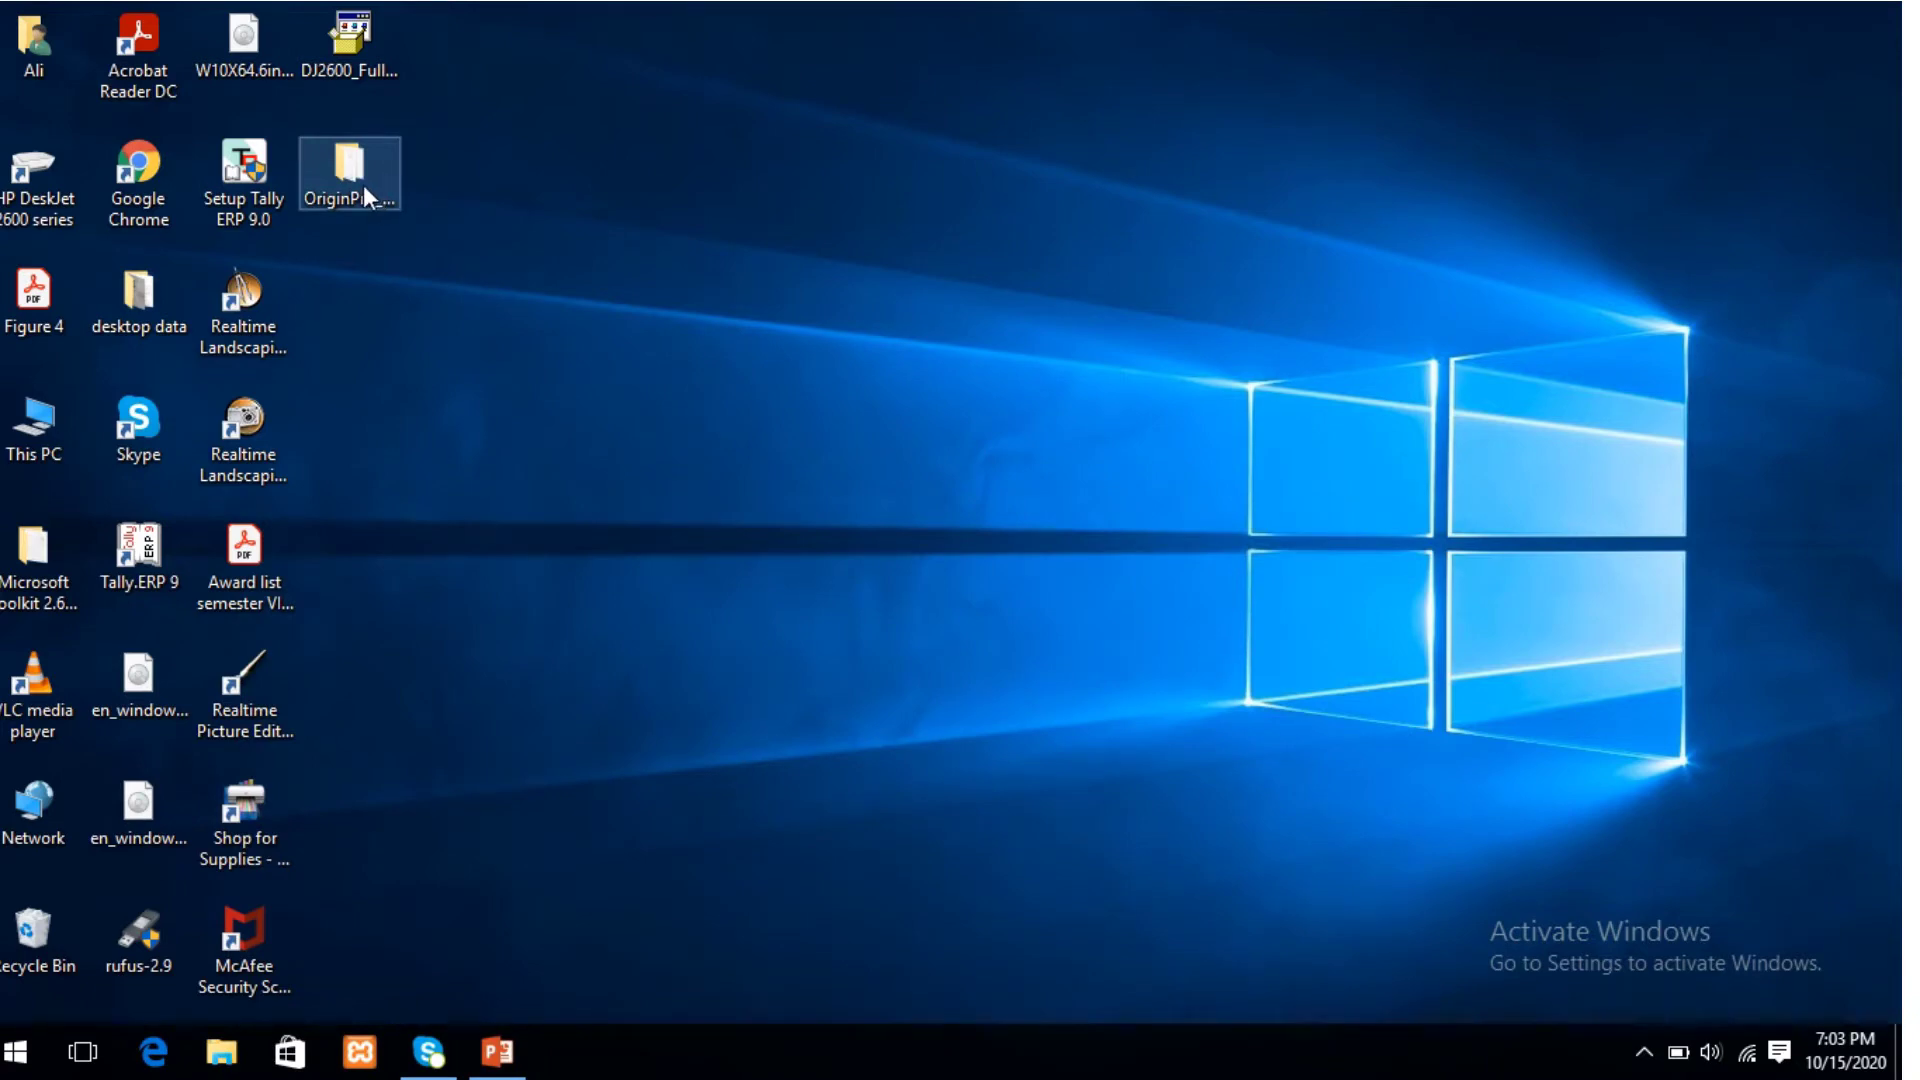
left_click(367, 188)
double_click(366, 184)
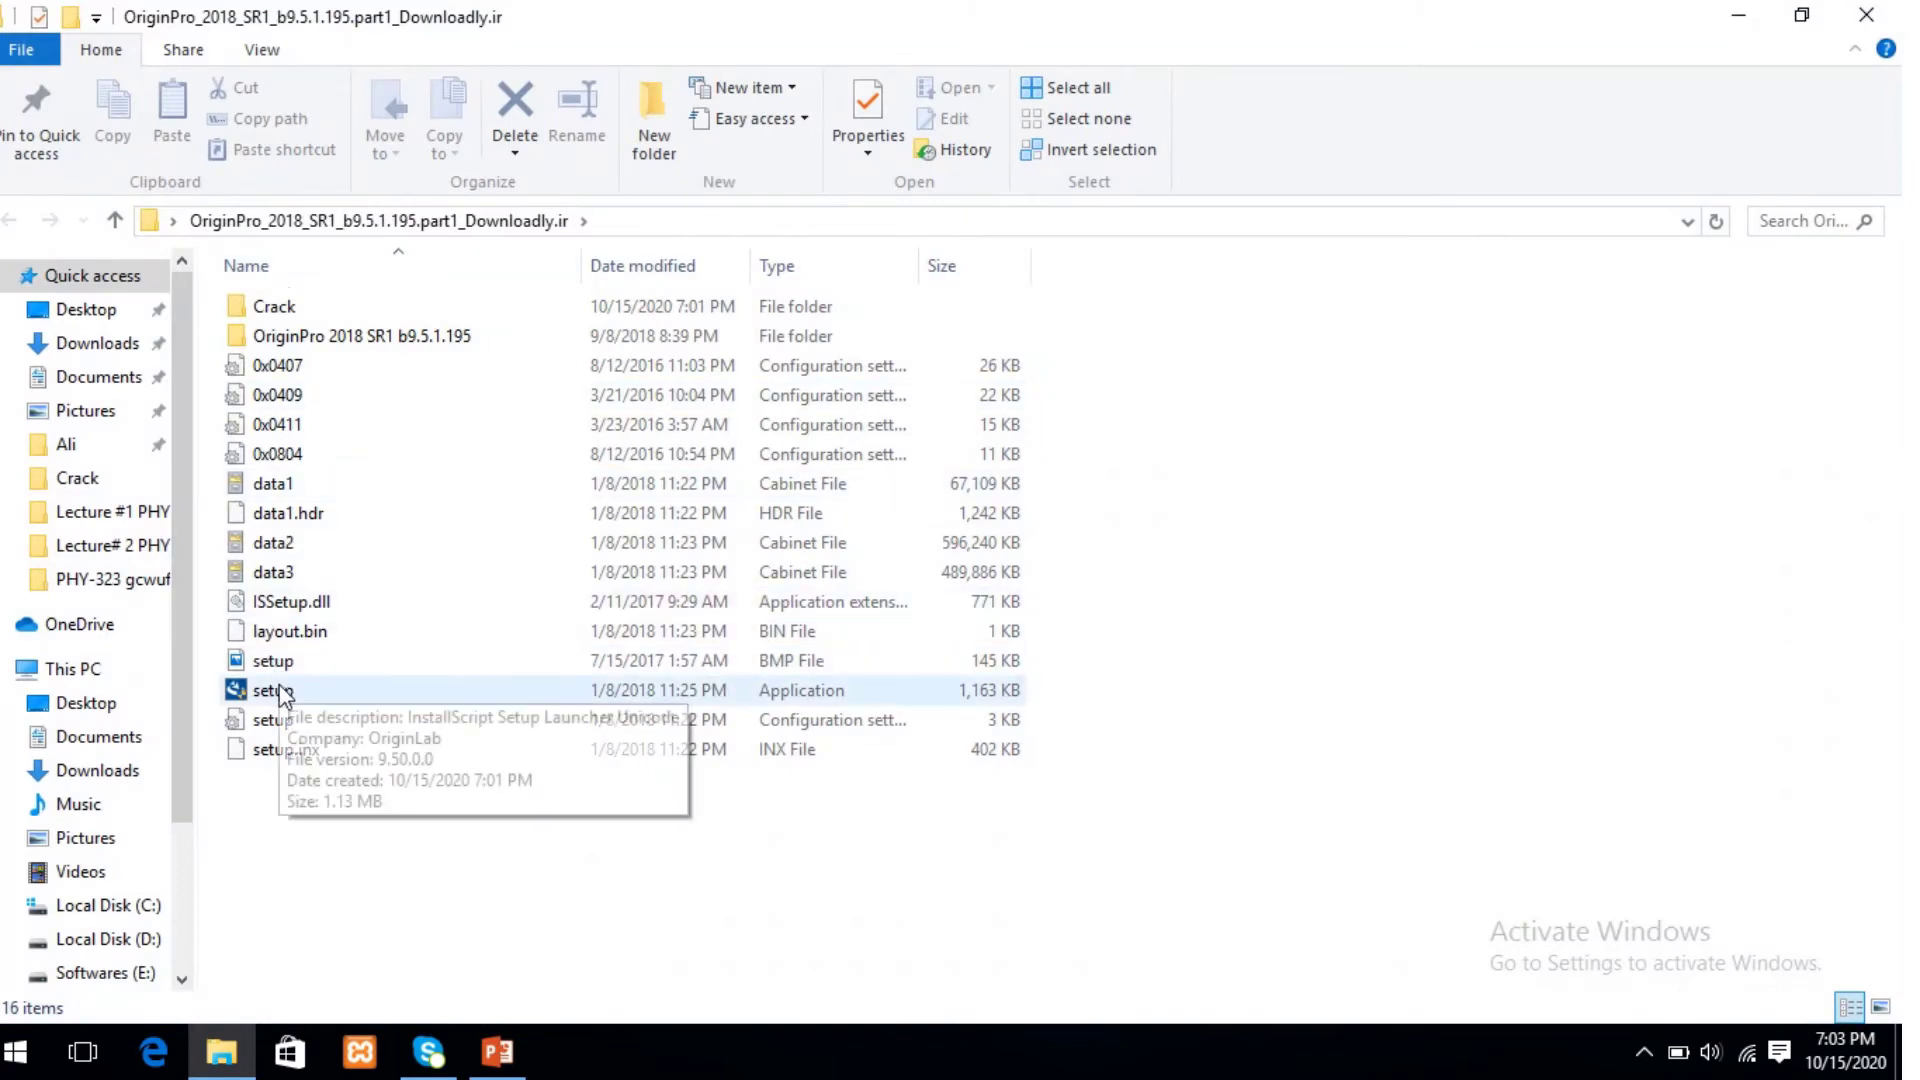
double_click(290, 698)
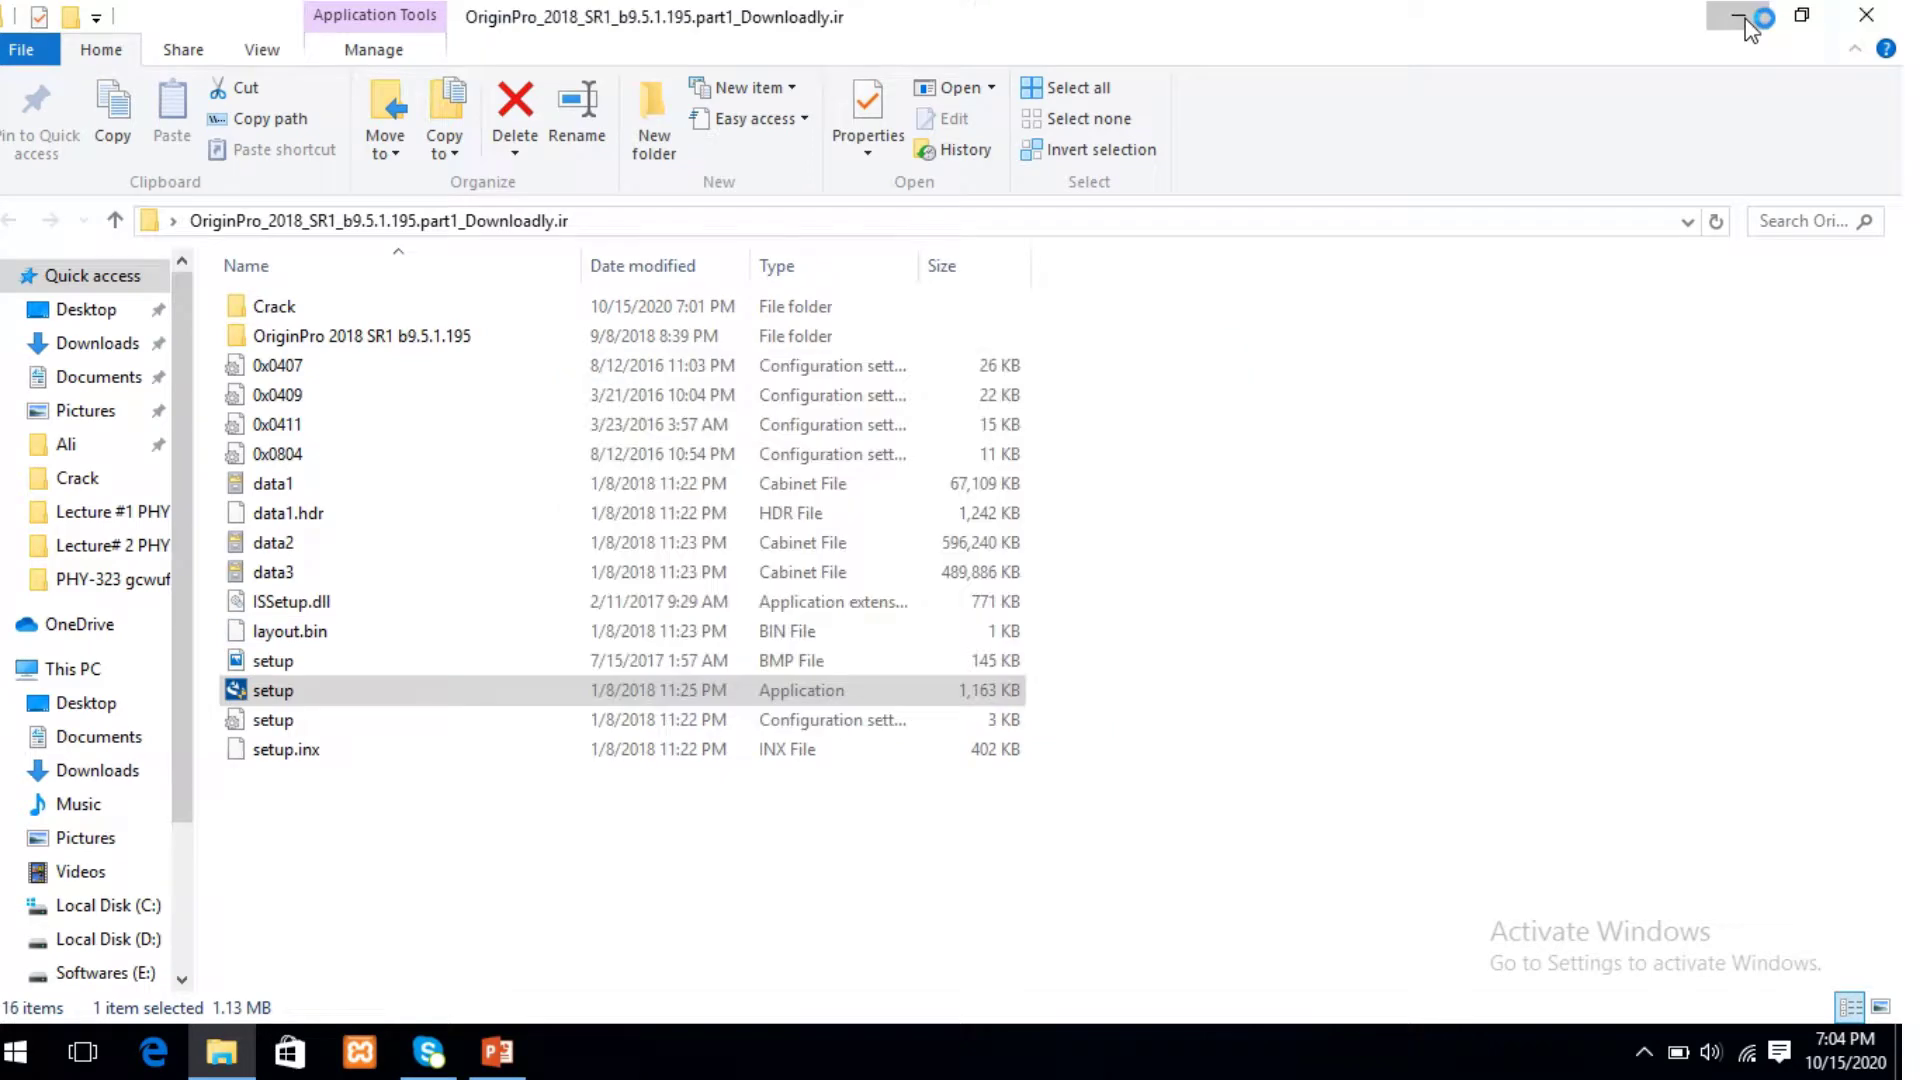
left_click(1742, 18)
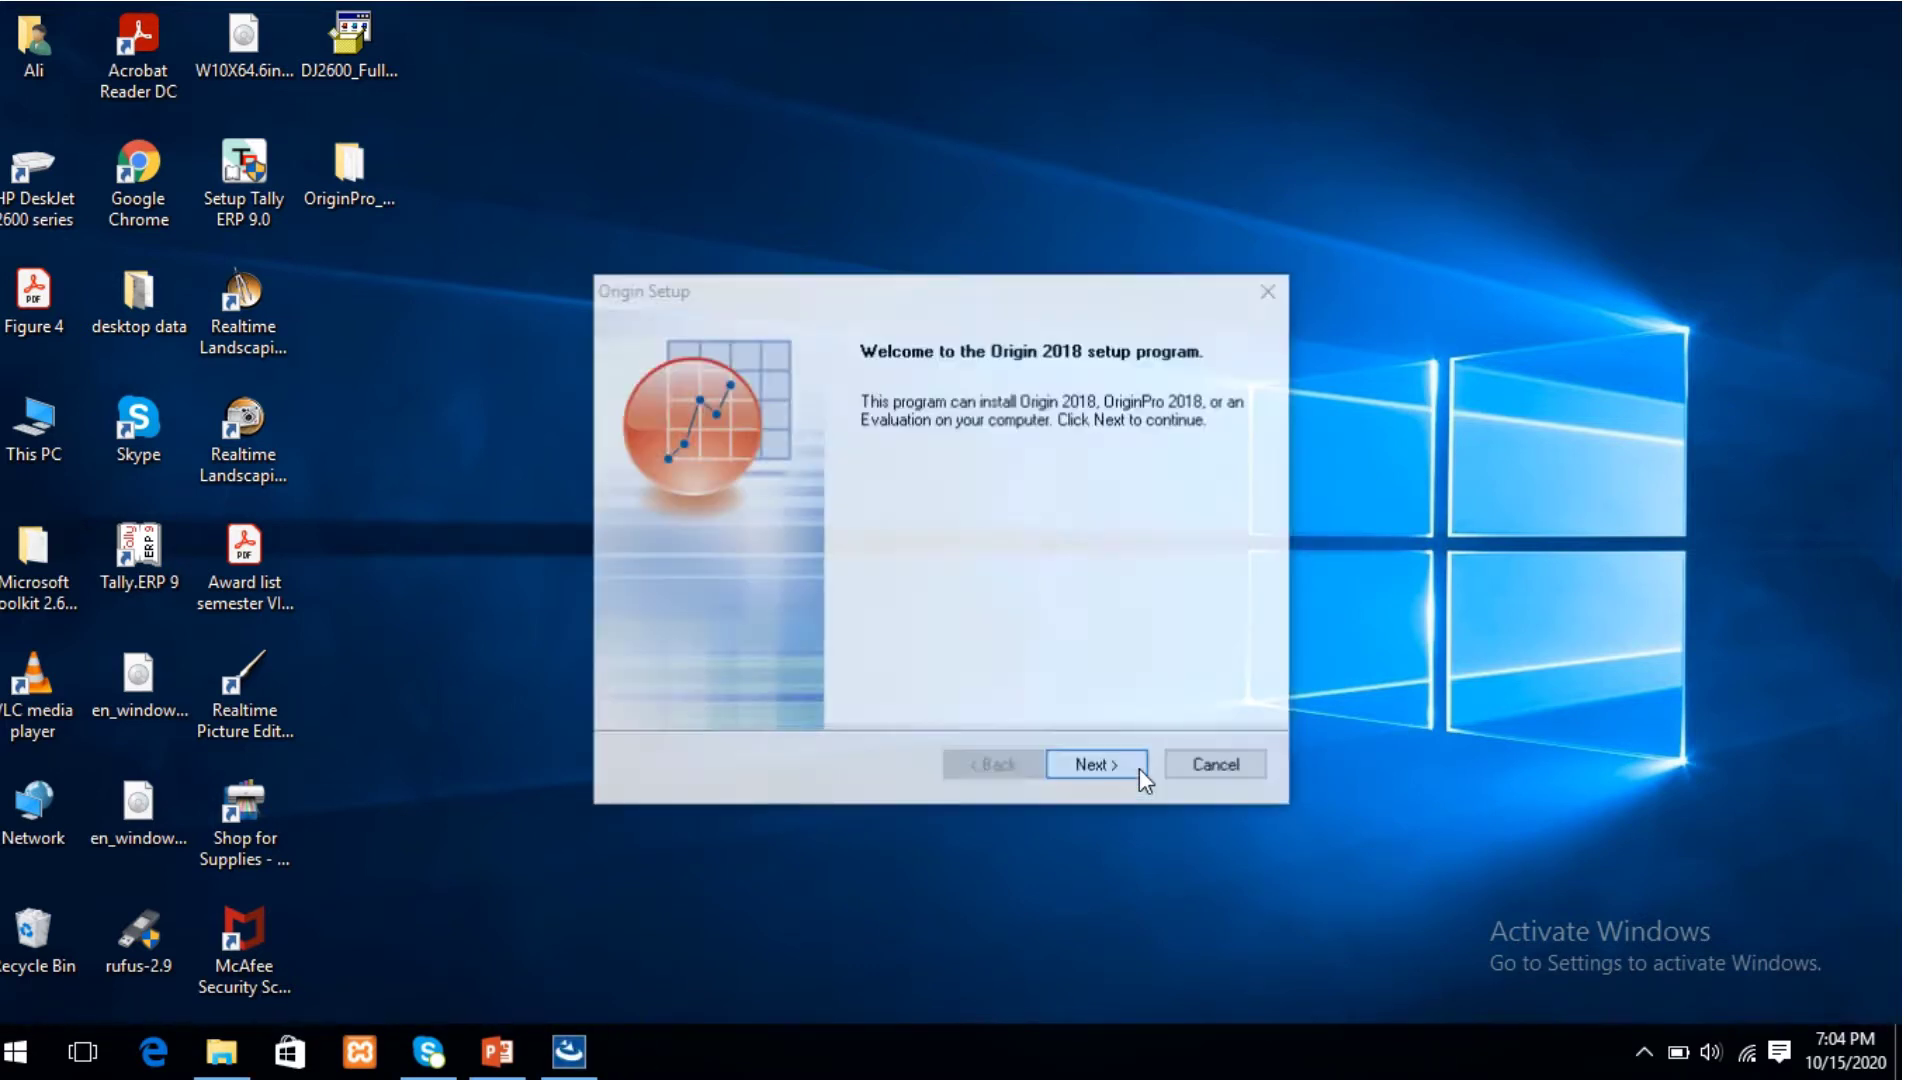
Pass the welcome page, accept the license terms, and continue with Install Product
left_click(1122, 762)
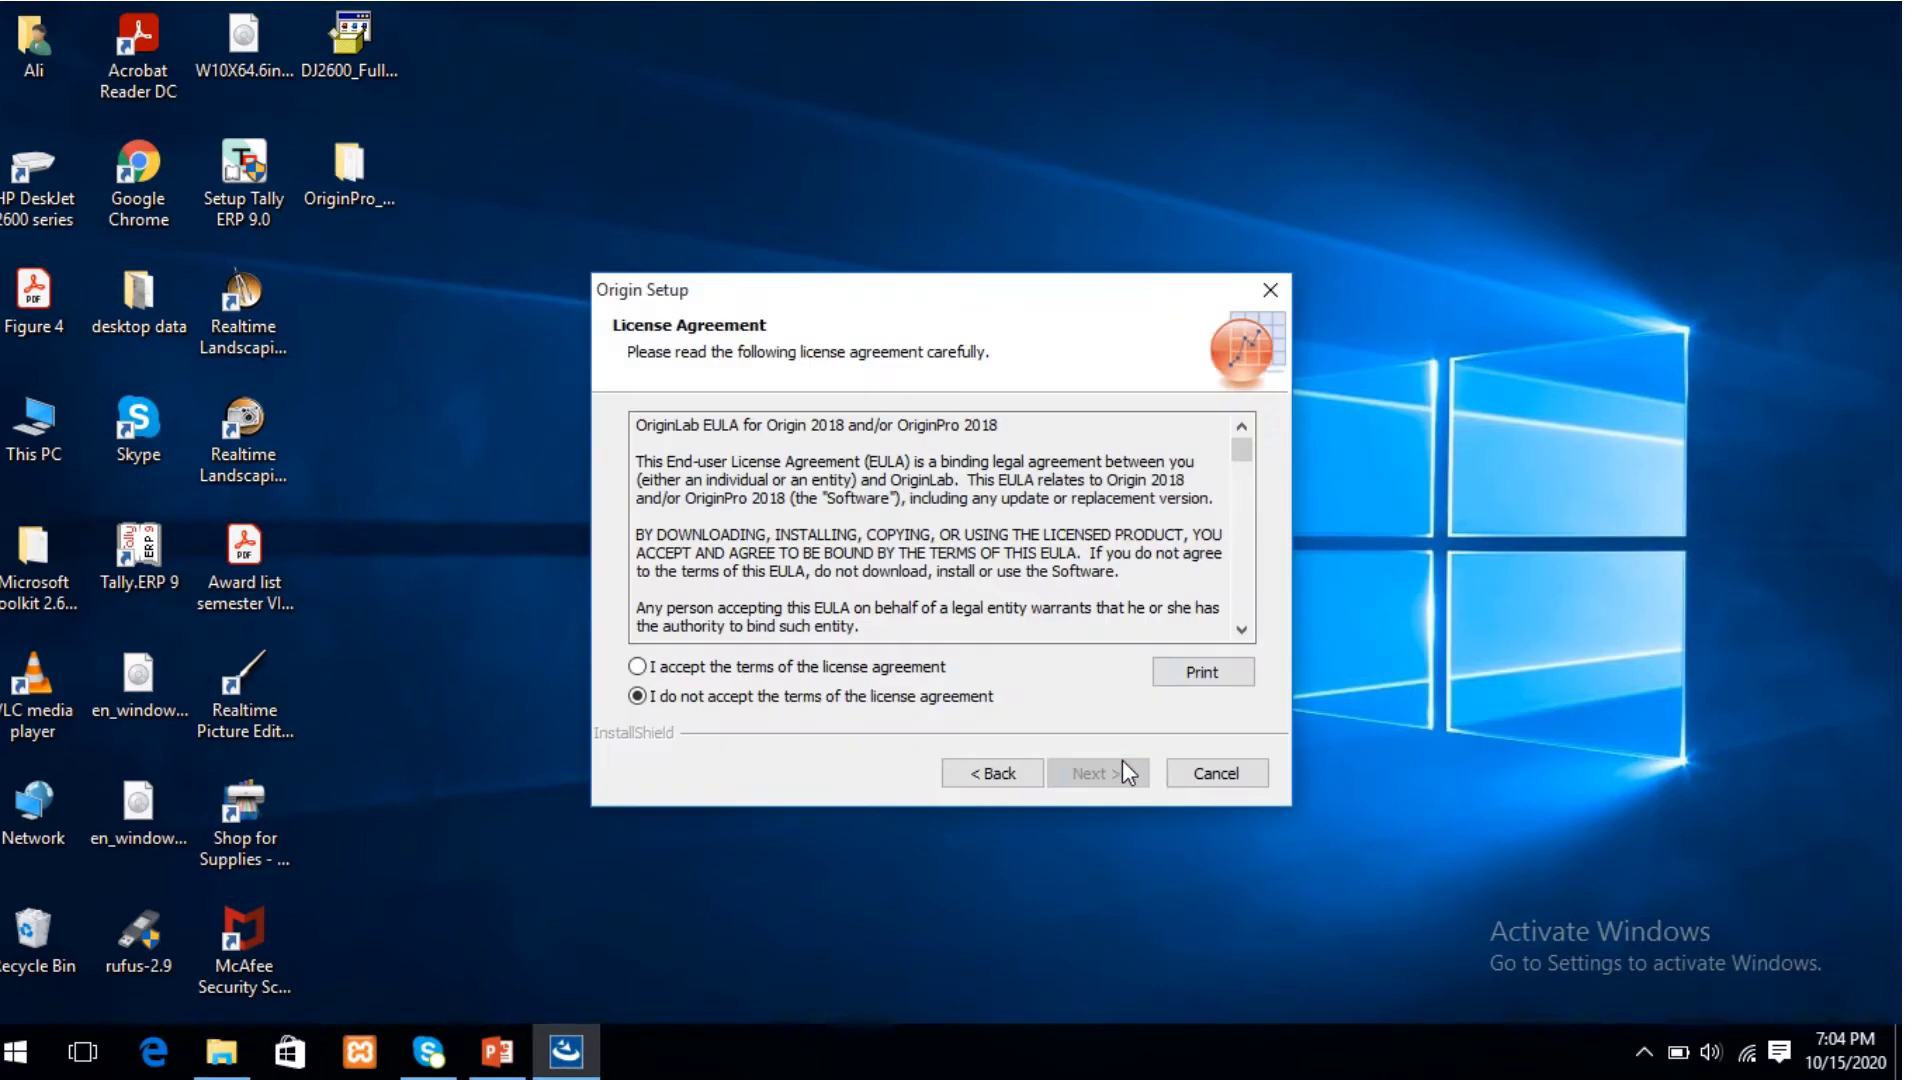
left_click(830, 668)
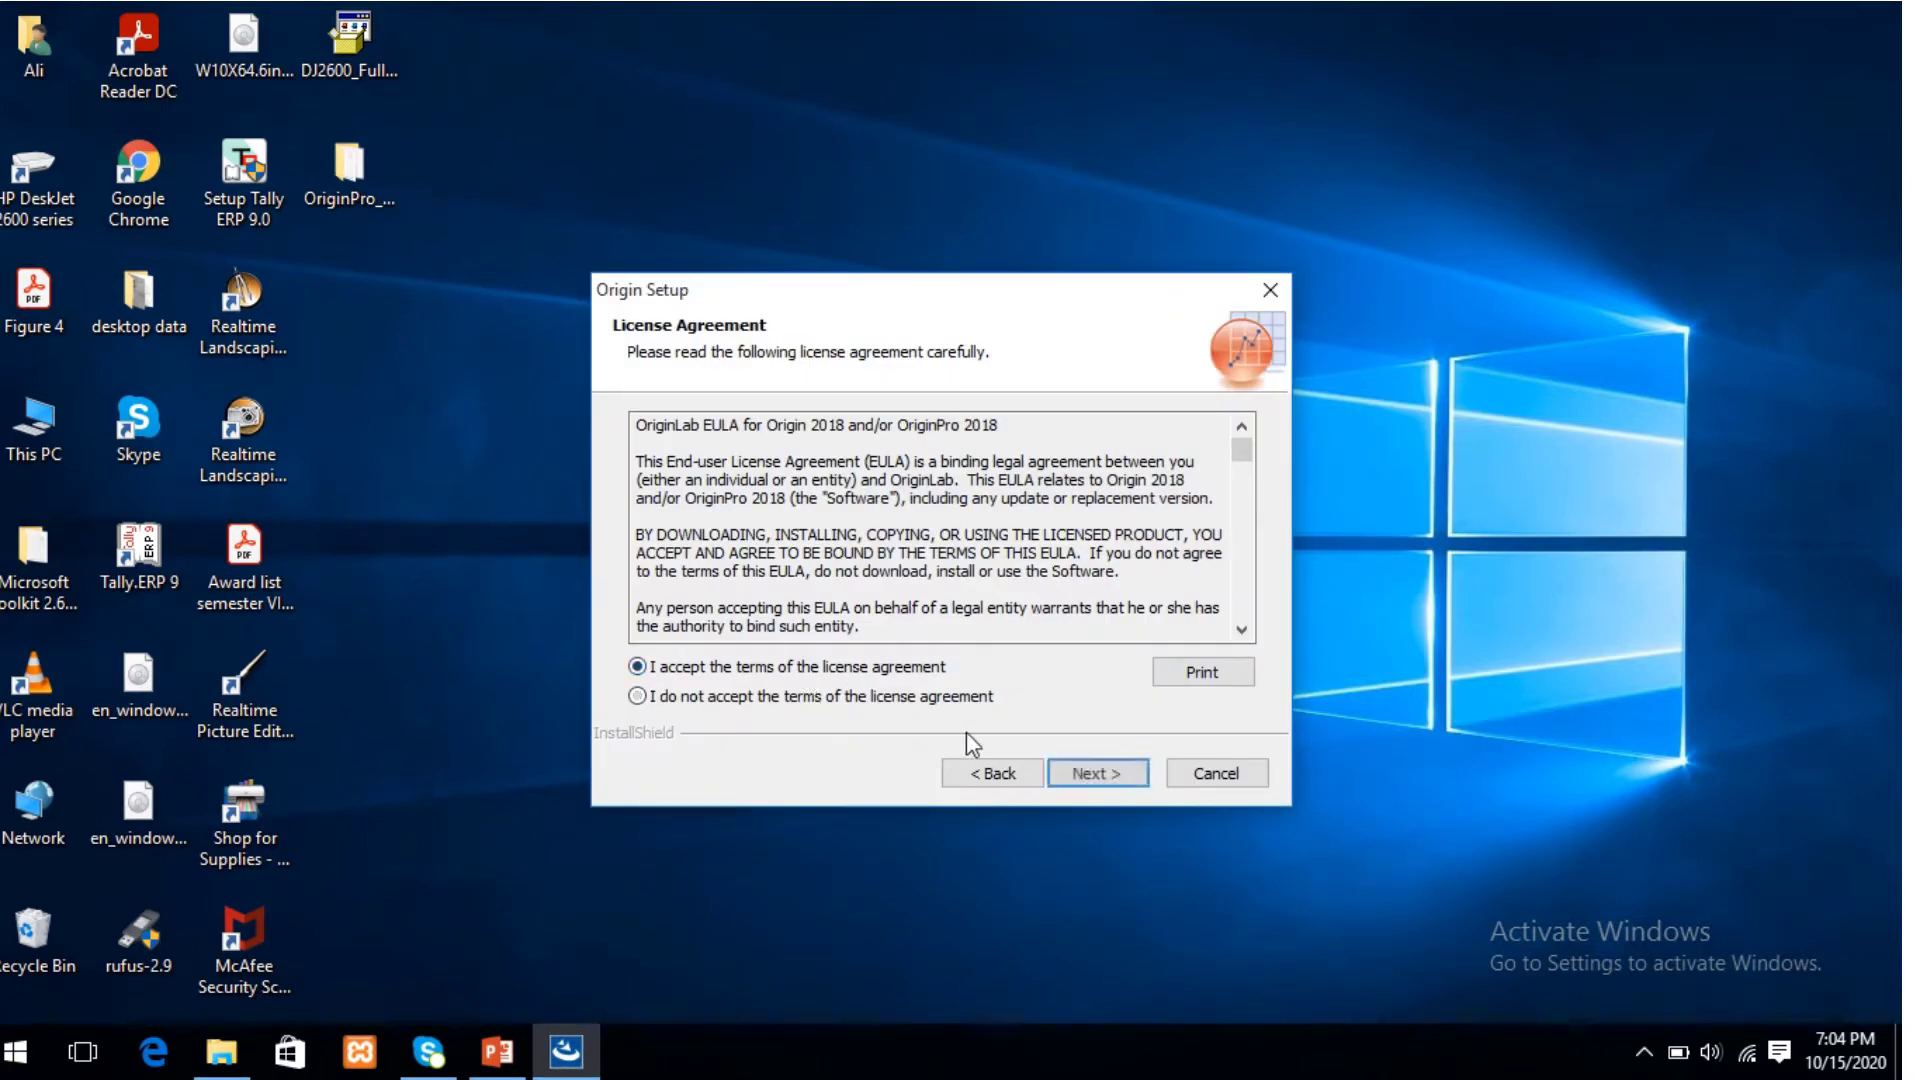
left_click(1070, 778)
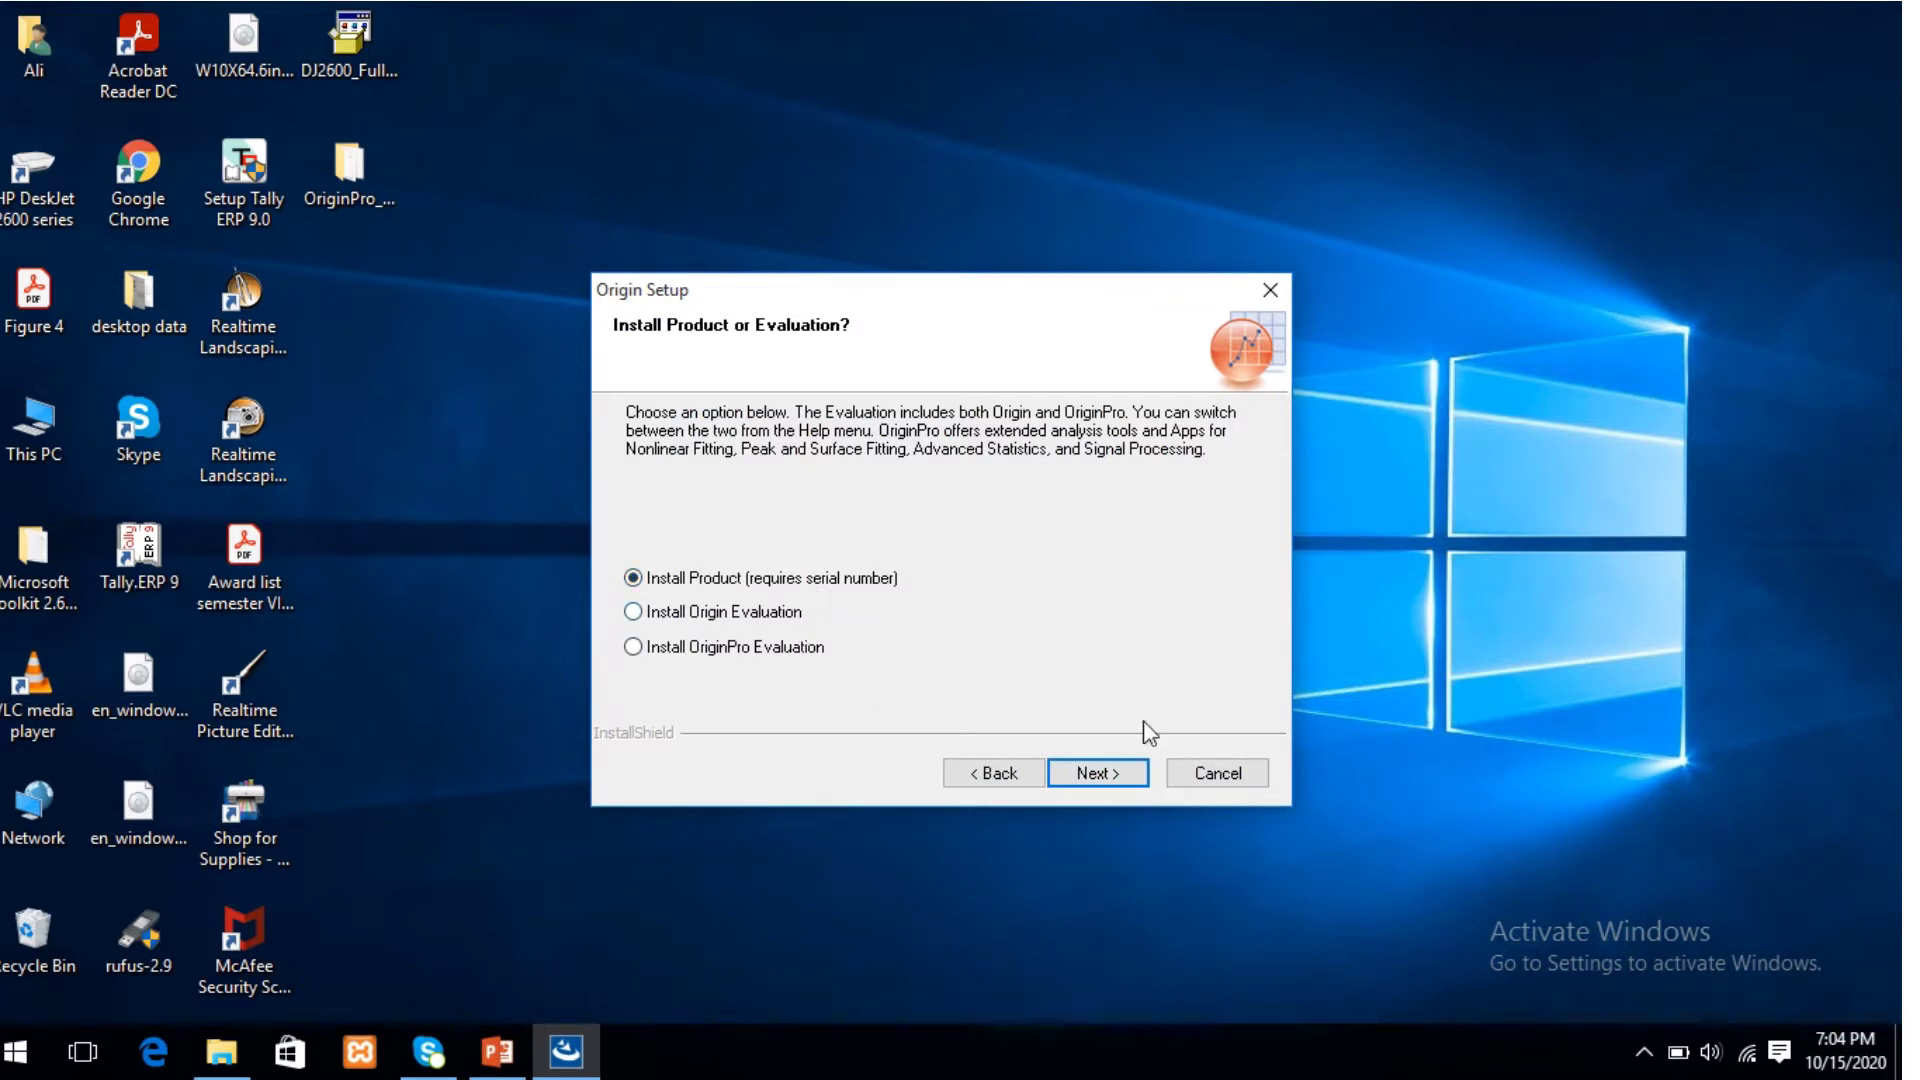
left_click(1112, 774)
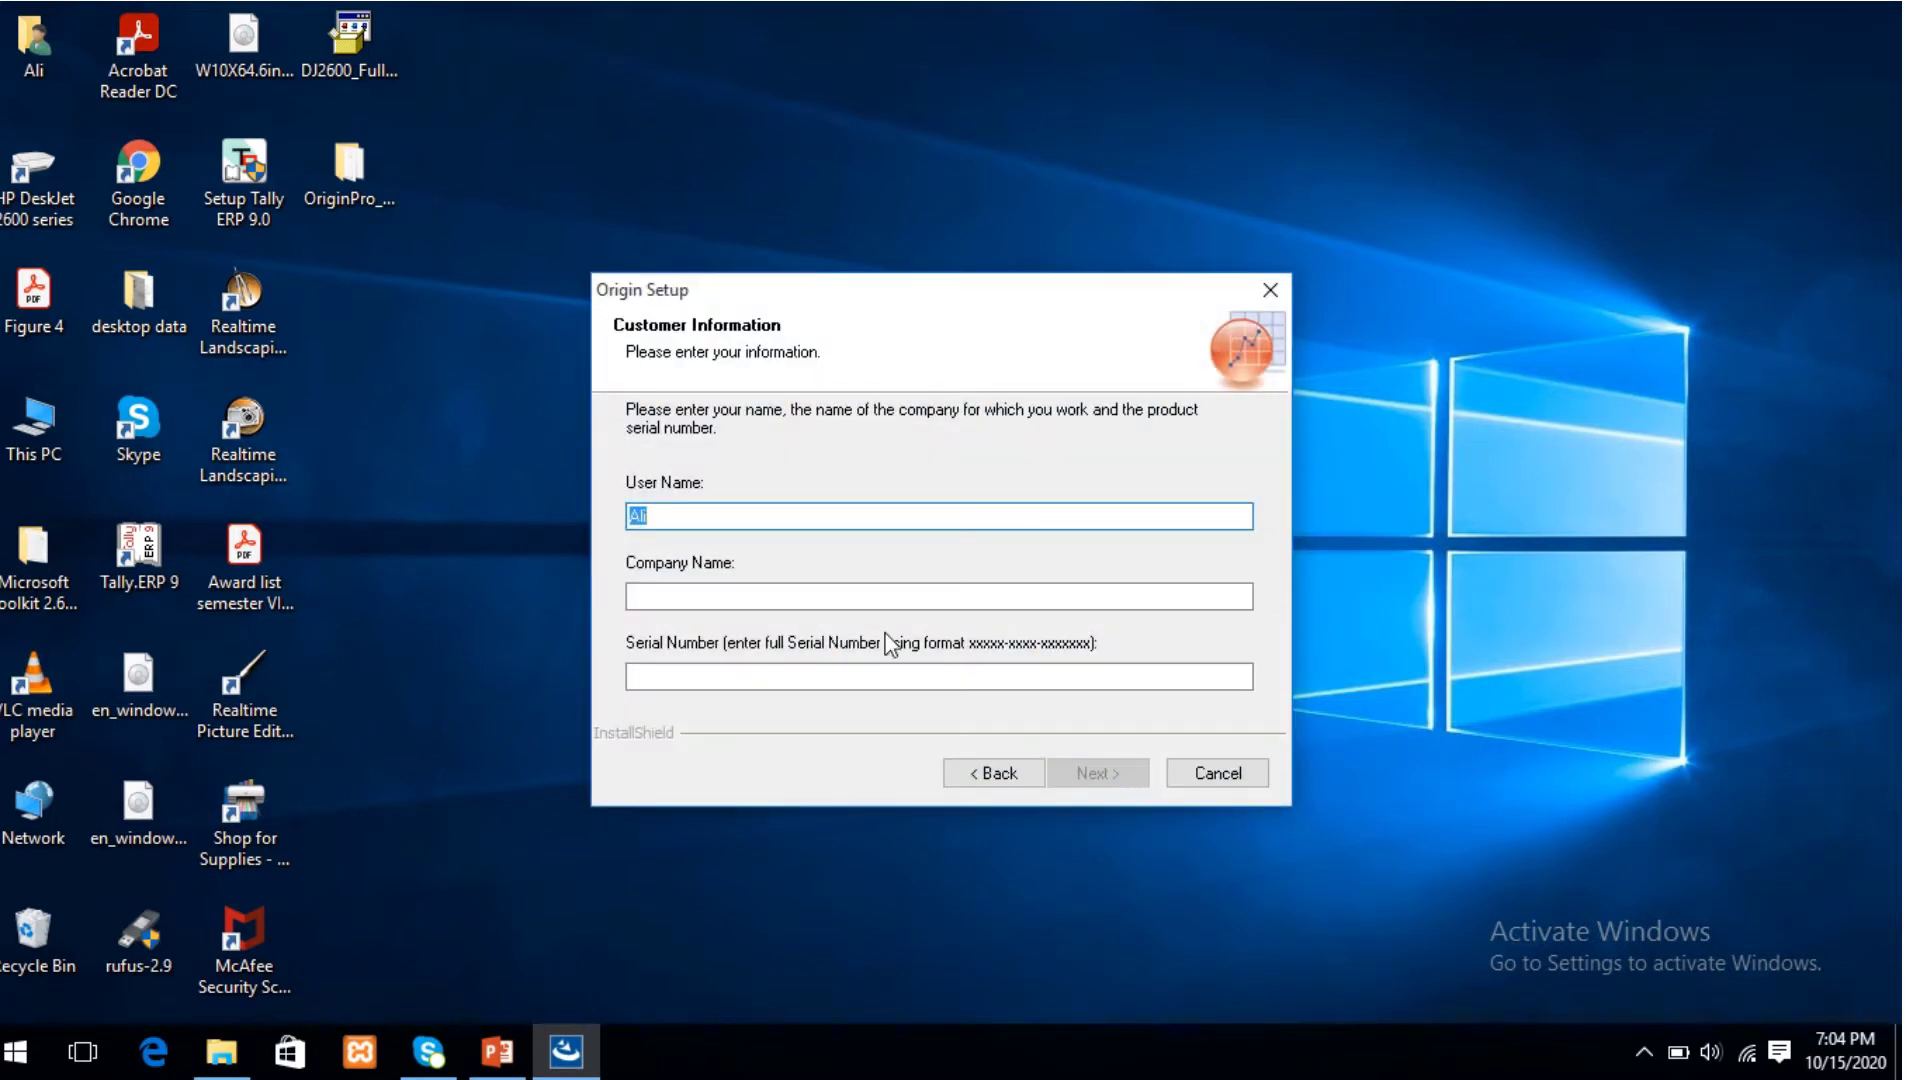
Replace the prefilled User Name with abc, enter abc as Company Name, then select Serial Number
key("BackSpace")
type("abc")
left_click(754, 592)
type("abc")
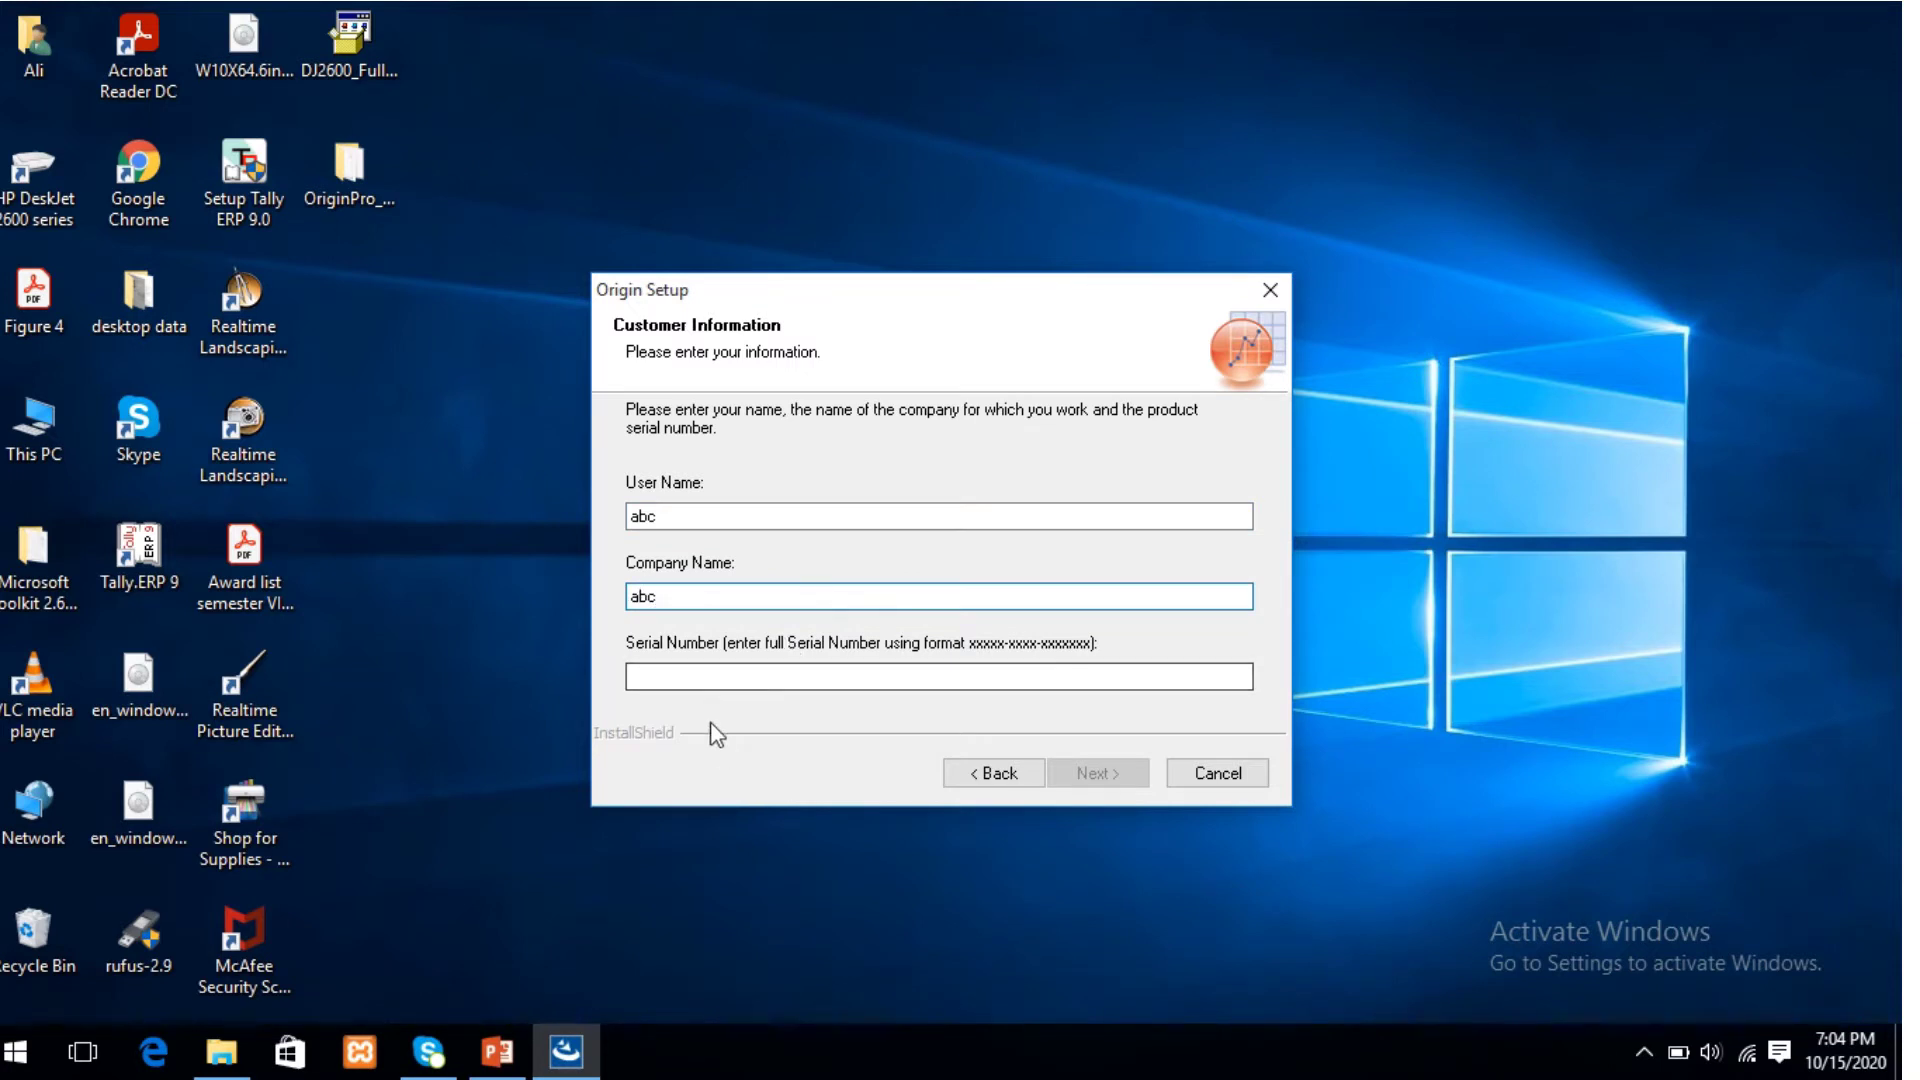
left_click(717, 678)
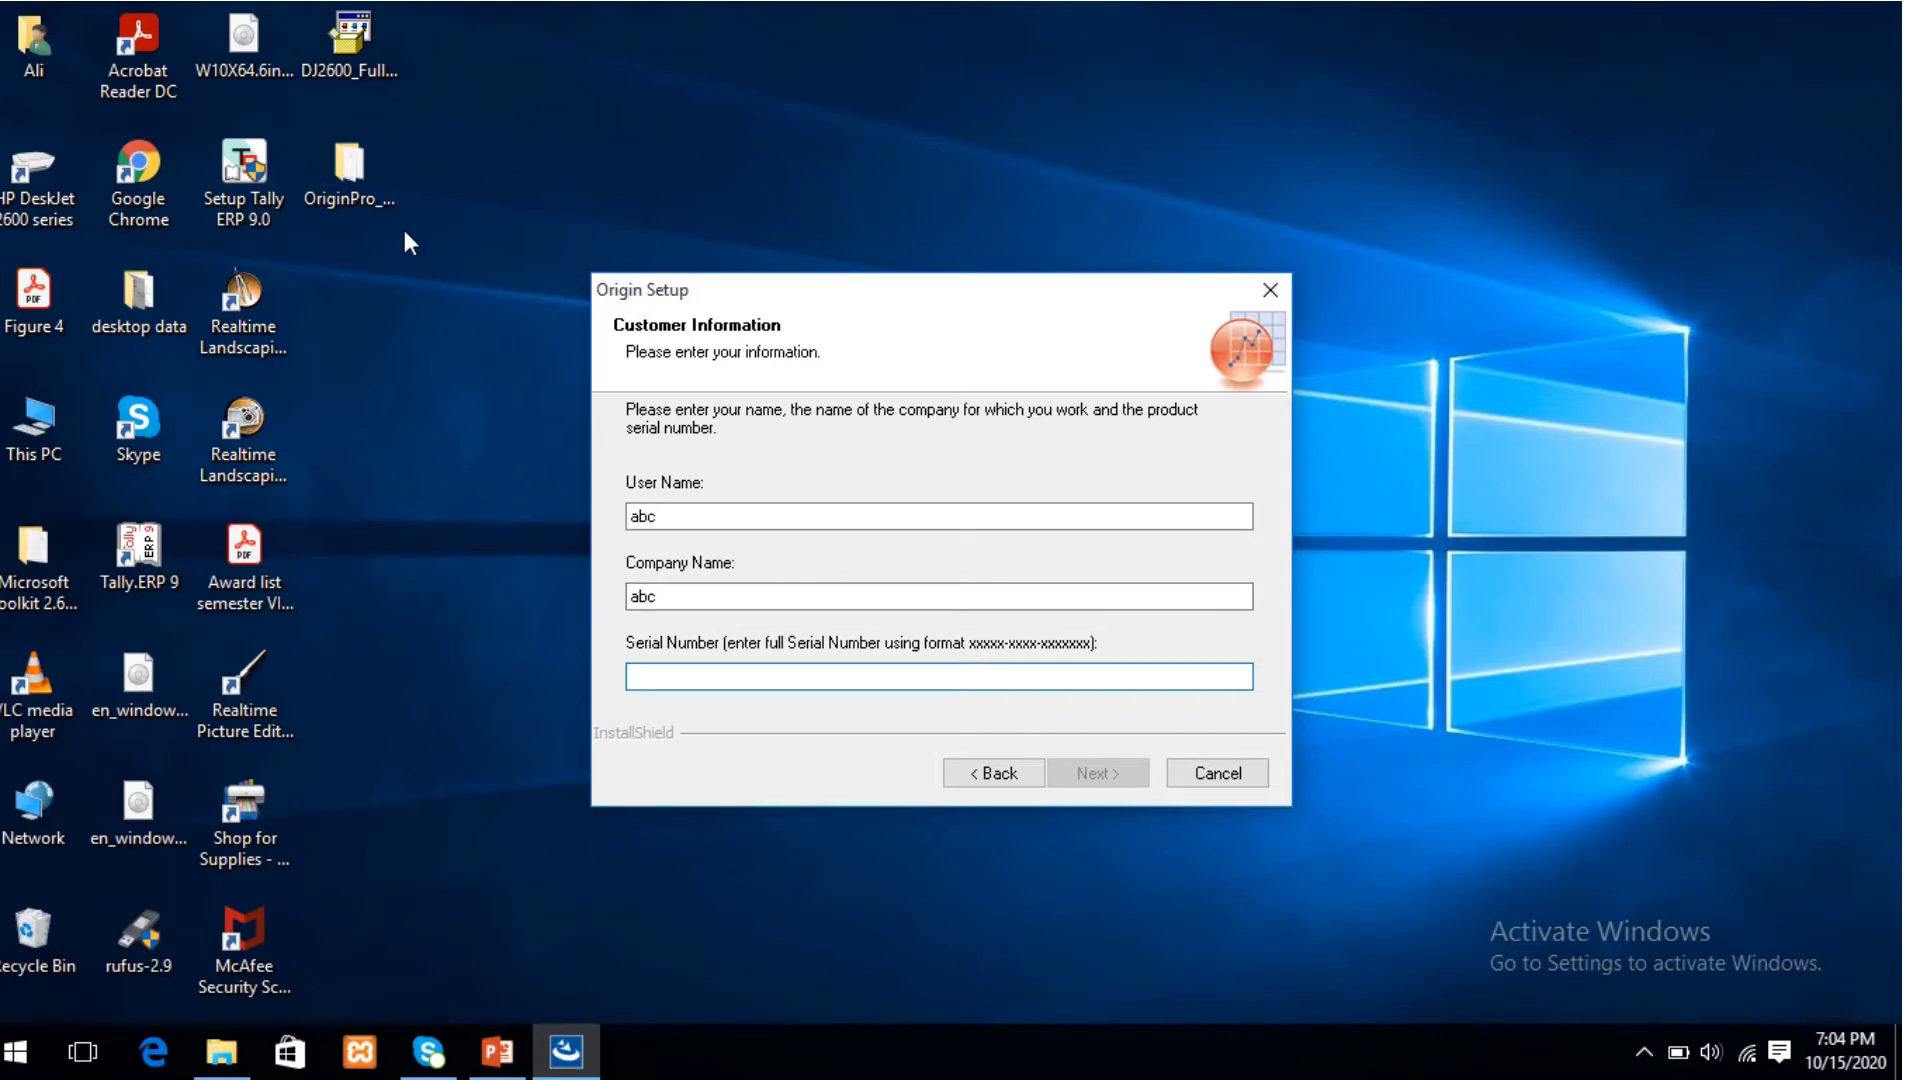
Copy the serial number from the Crack folder's Readme, then close Notepad and Explorer
double_click(356, 182)
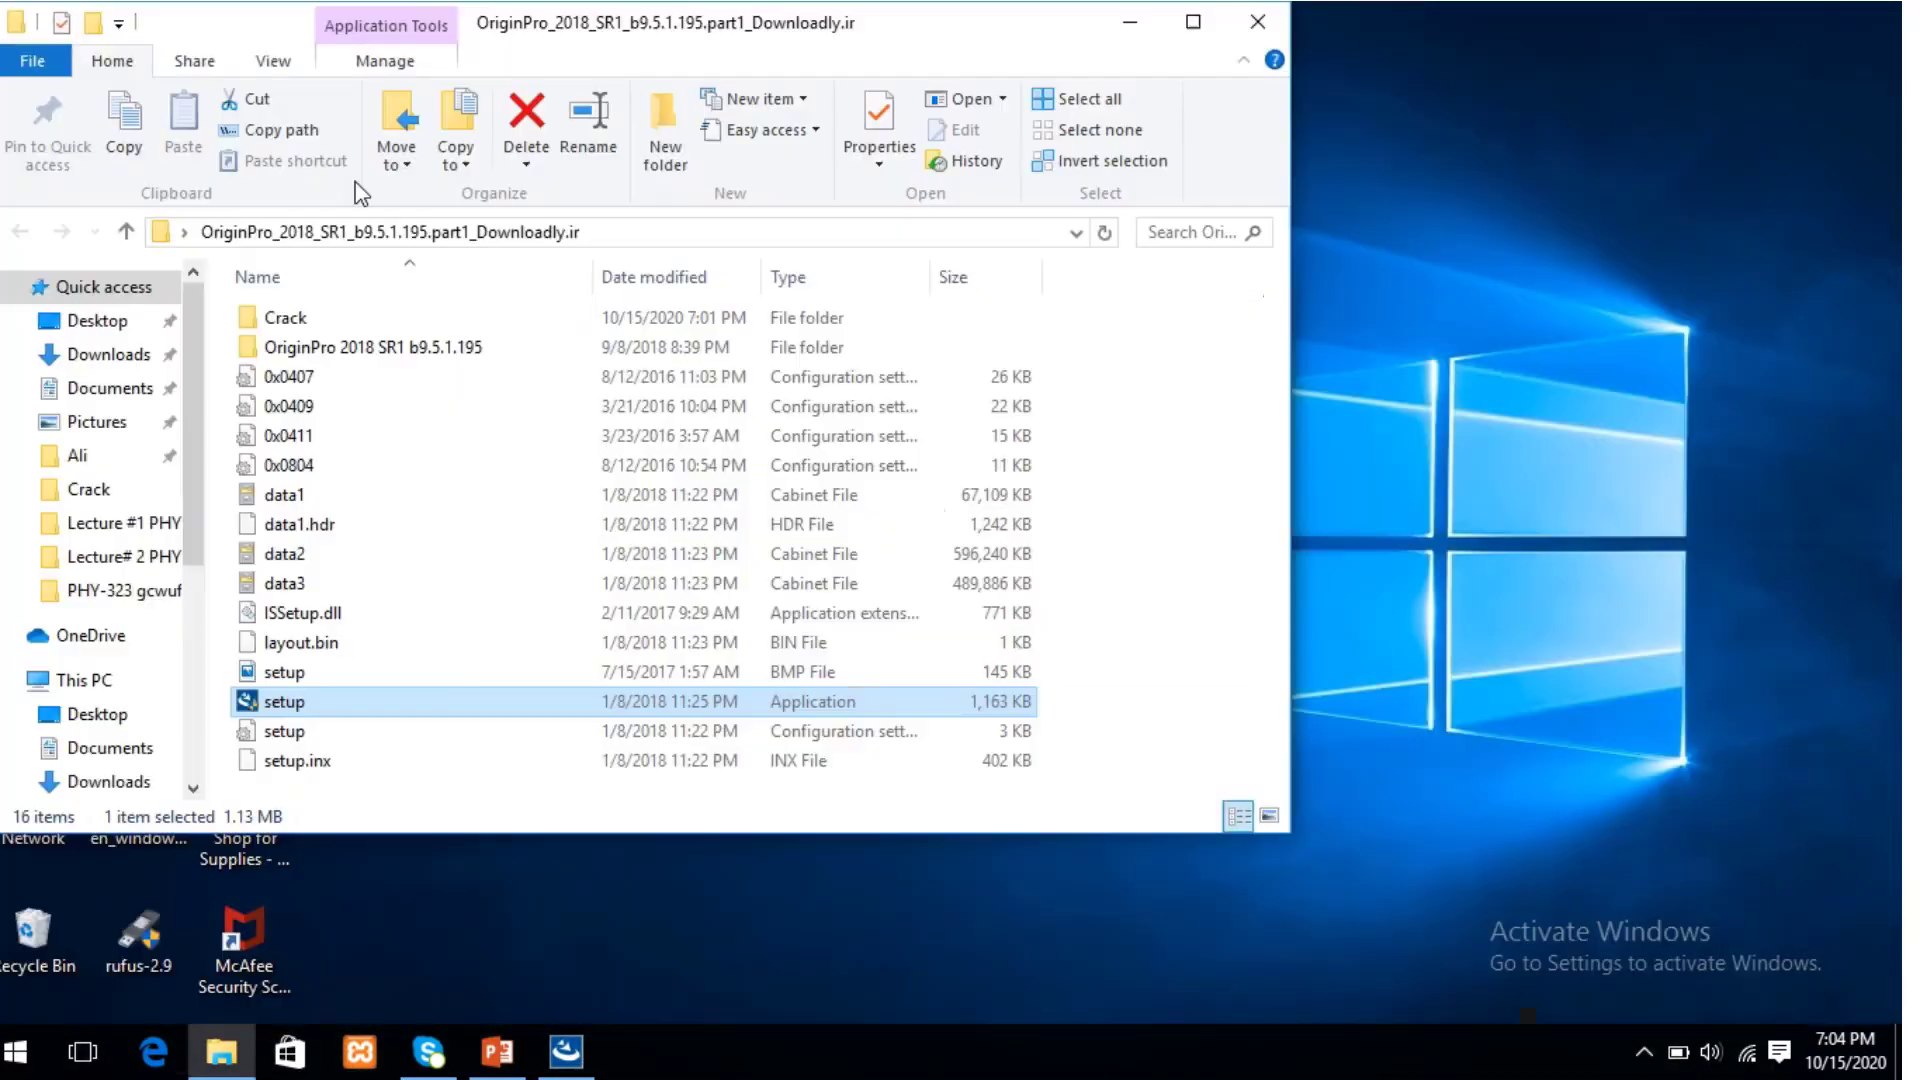
double_click(303, 318)
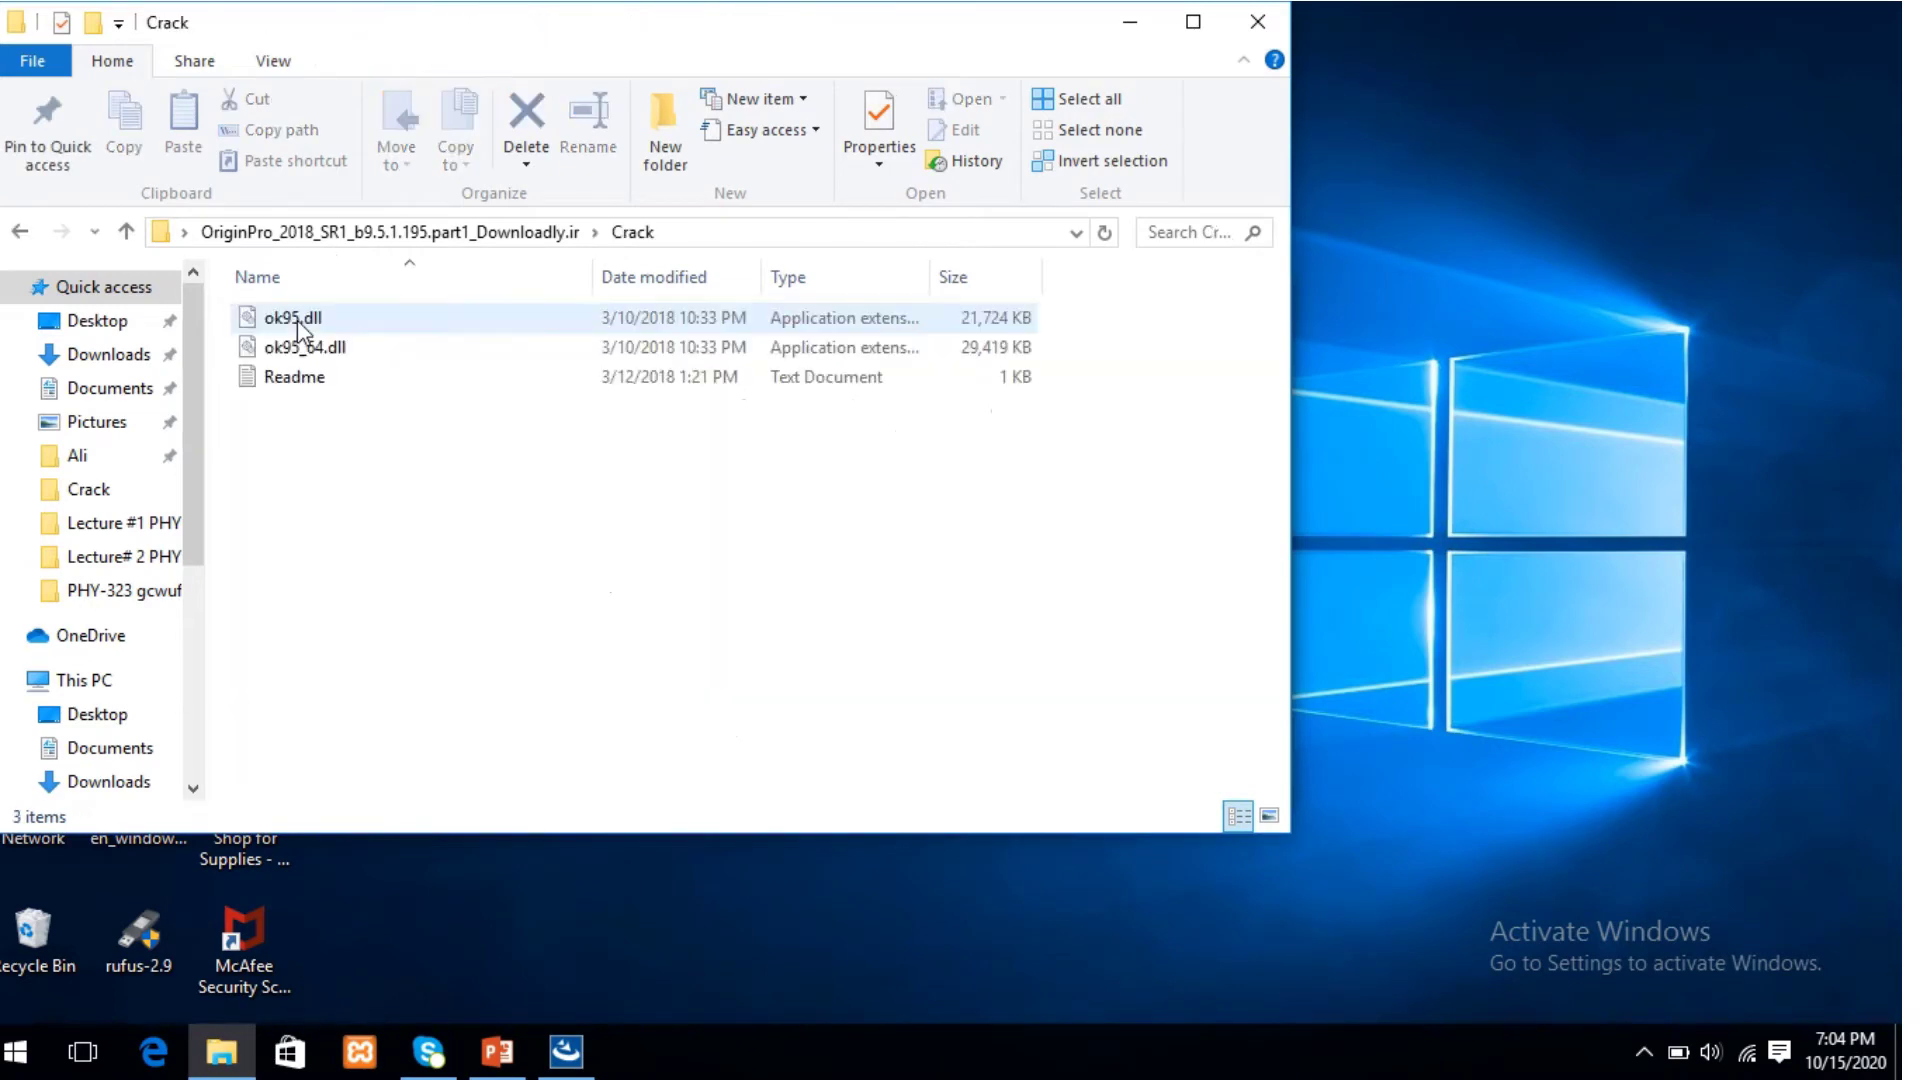
double_click(298, 377)
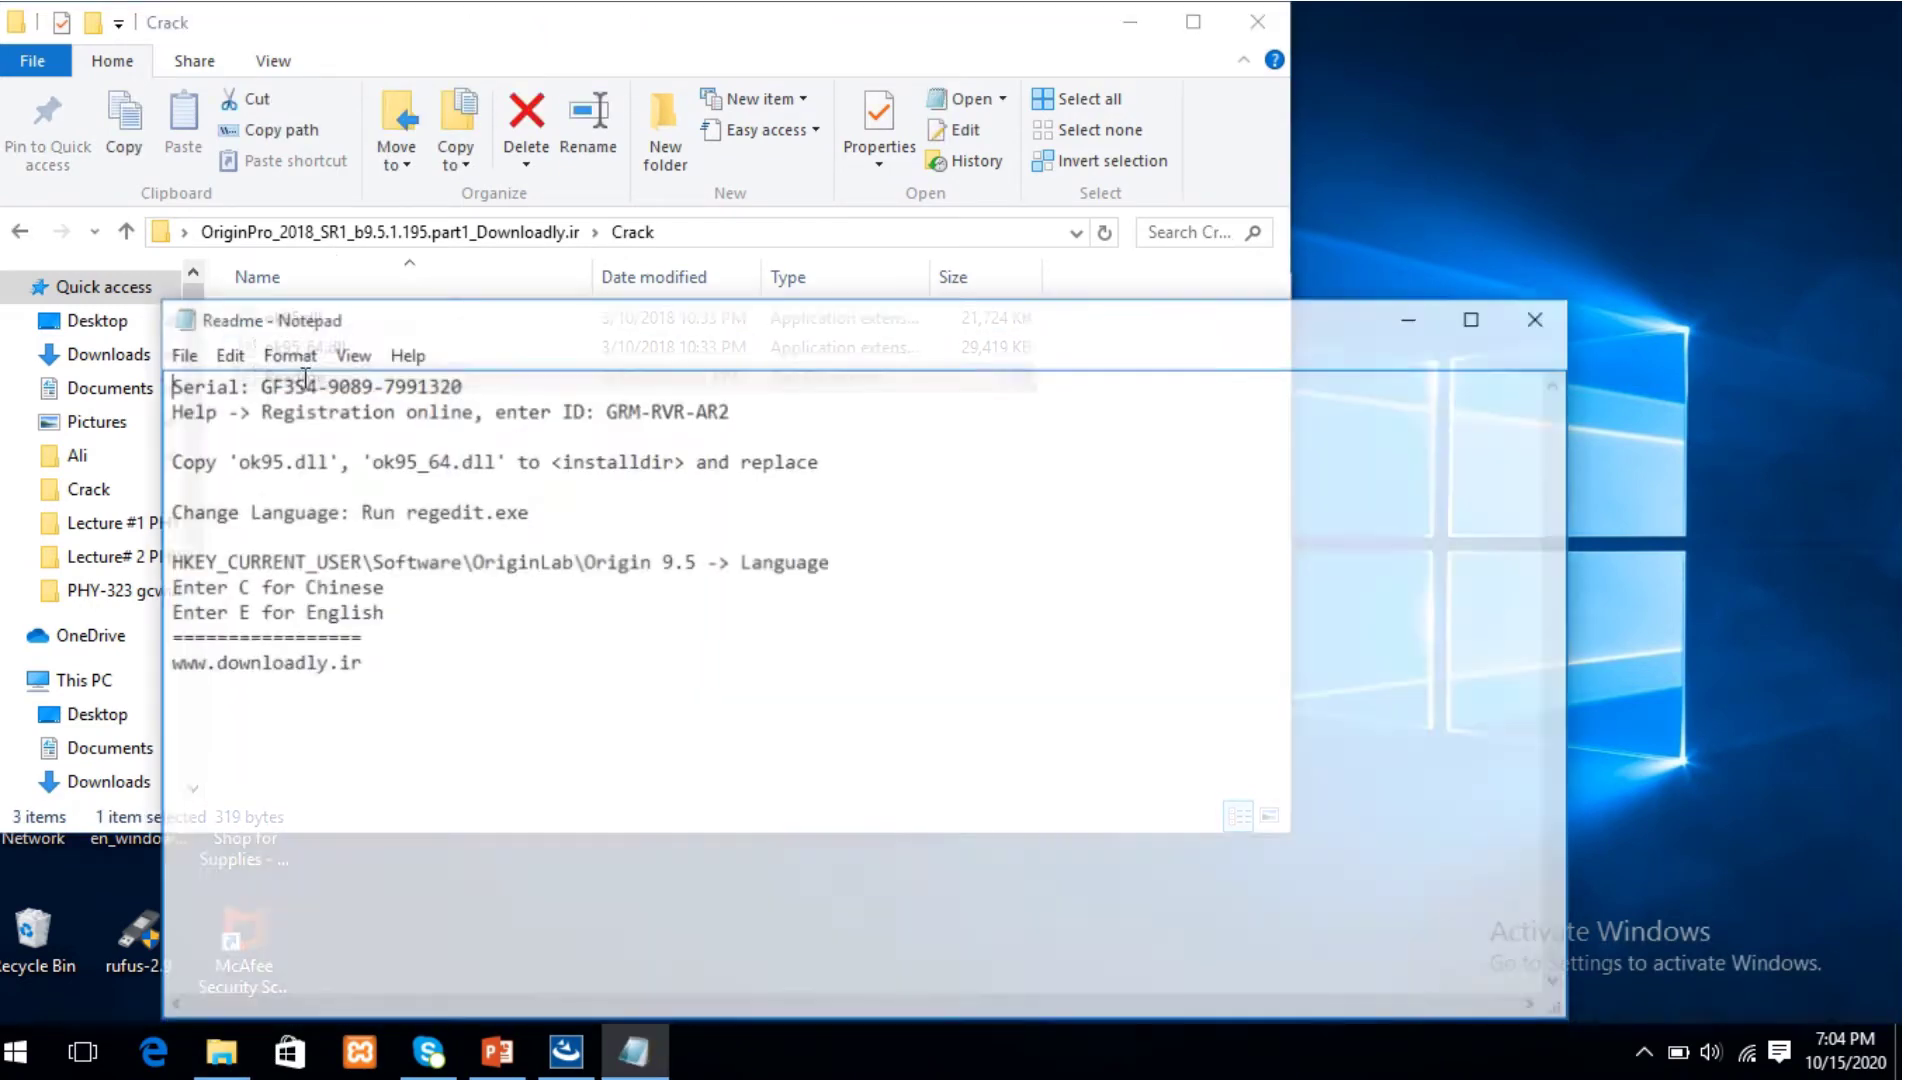
left_click_drag(250, 386, 466, 381)
right_click(462, 385)
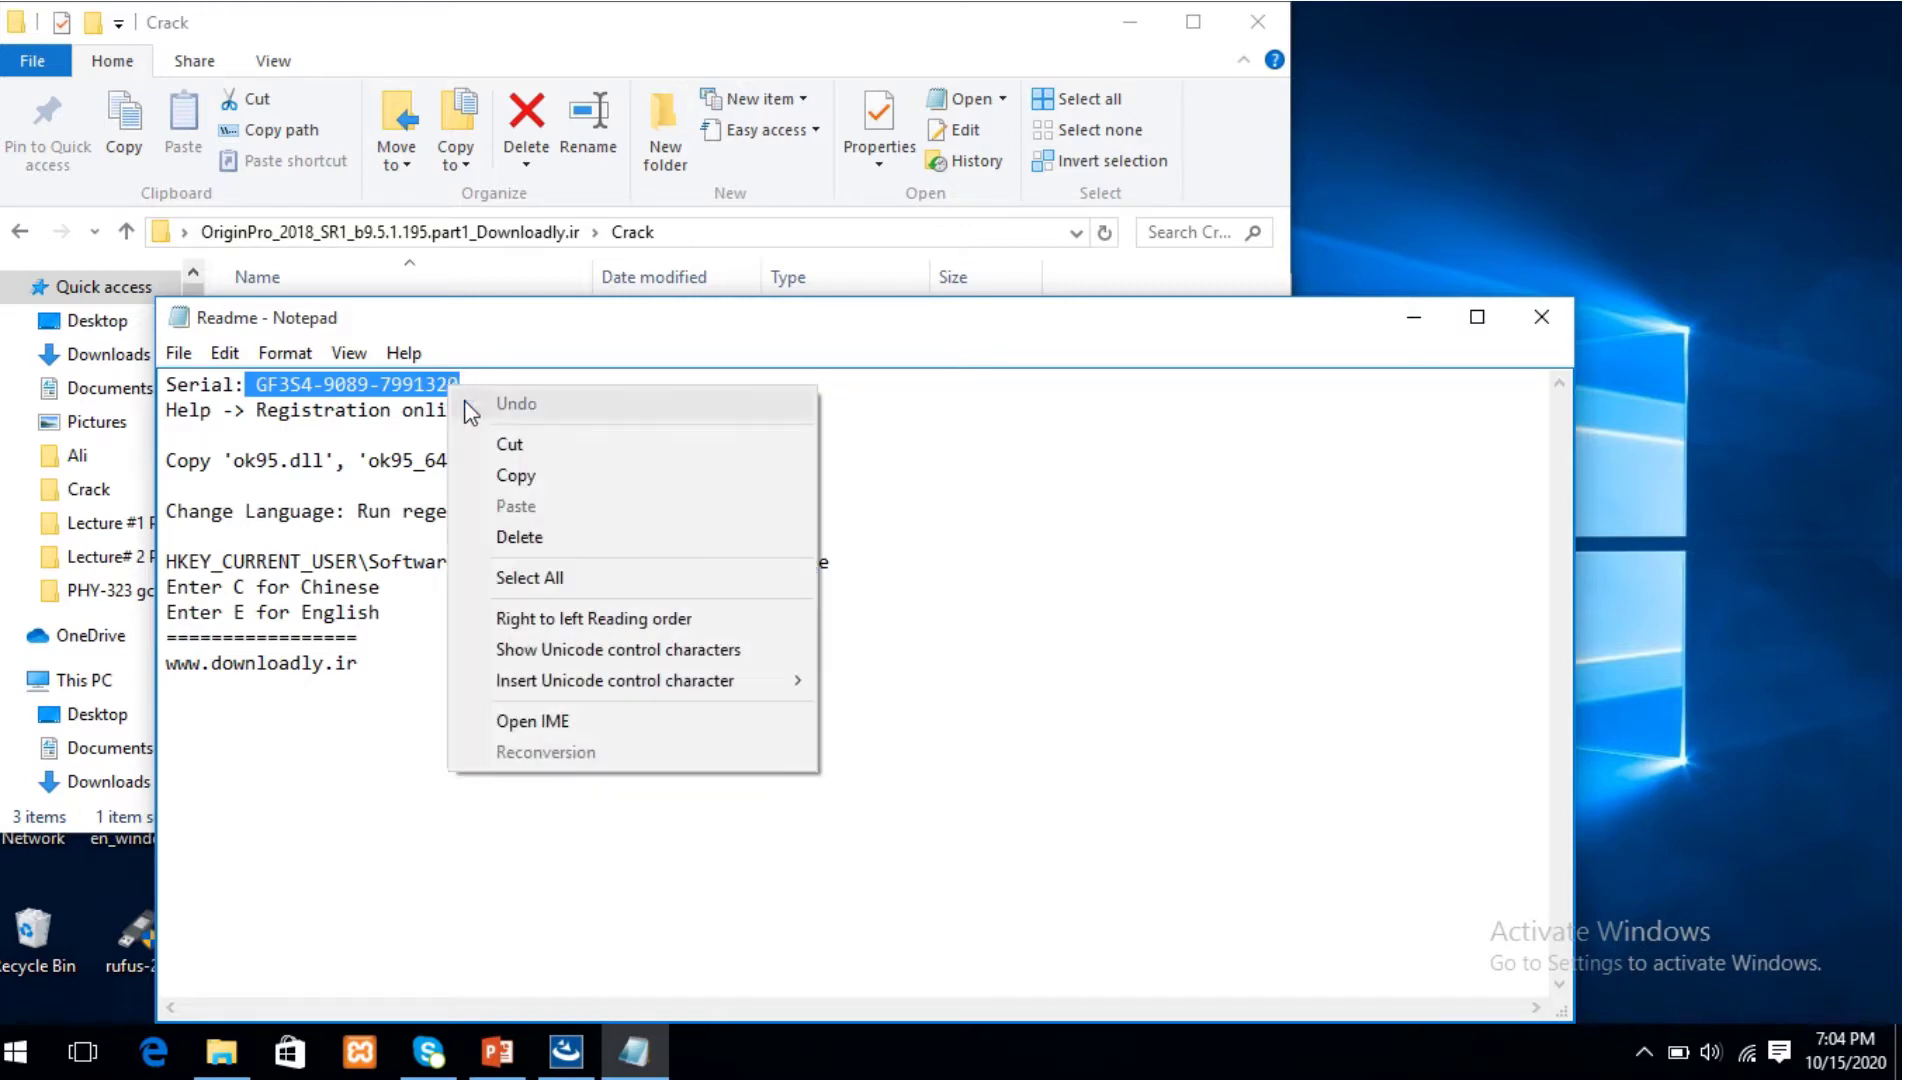
left_click(516, 476)
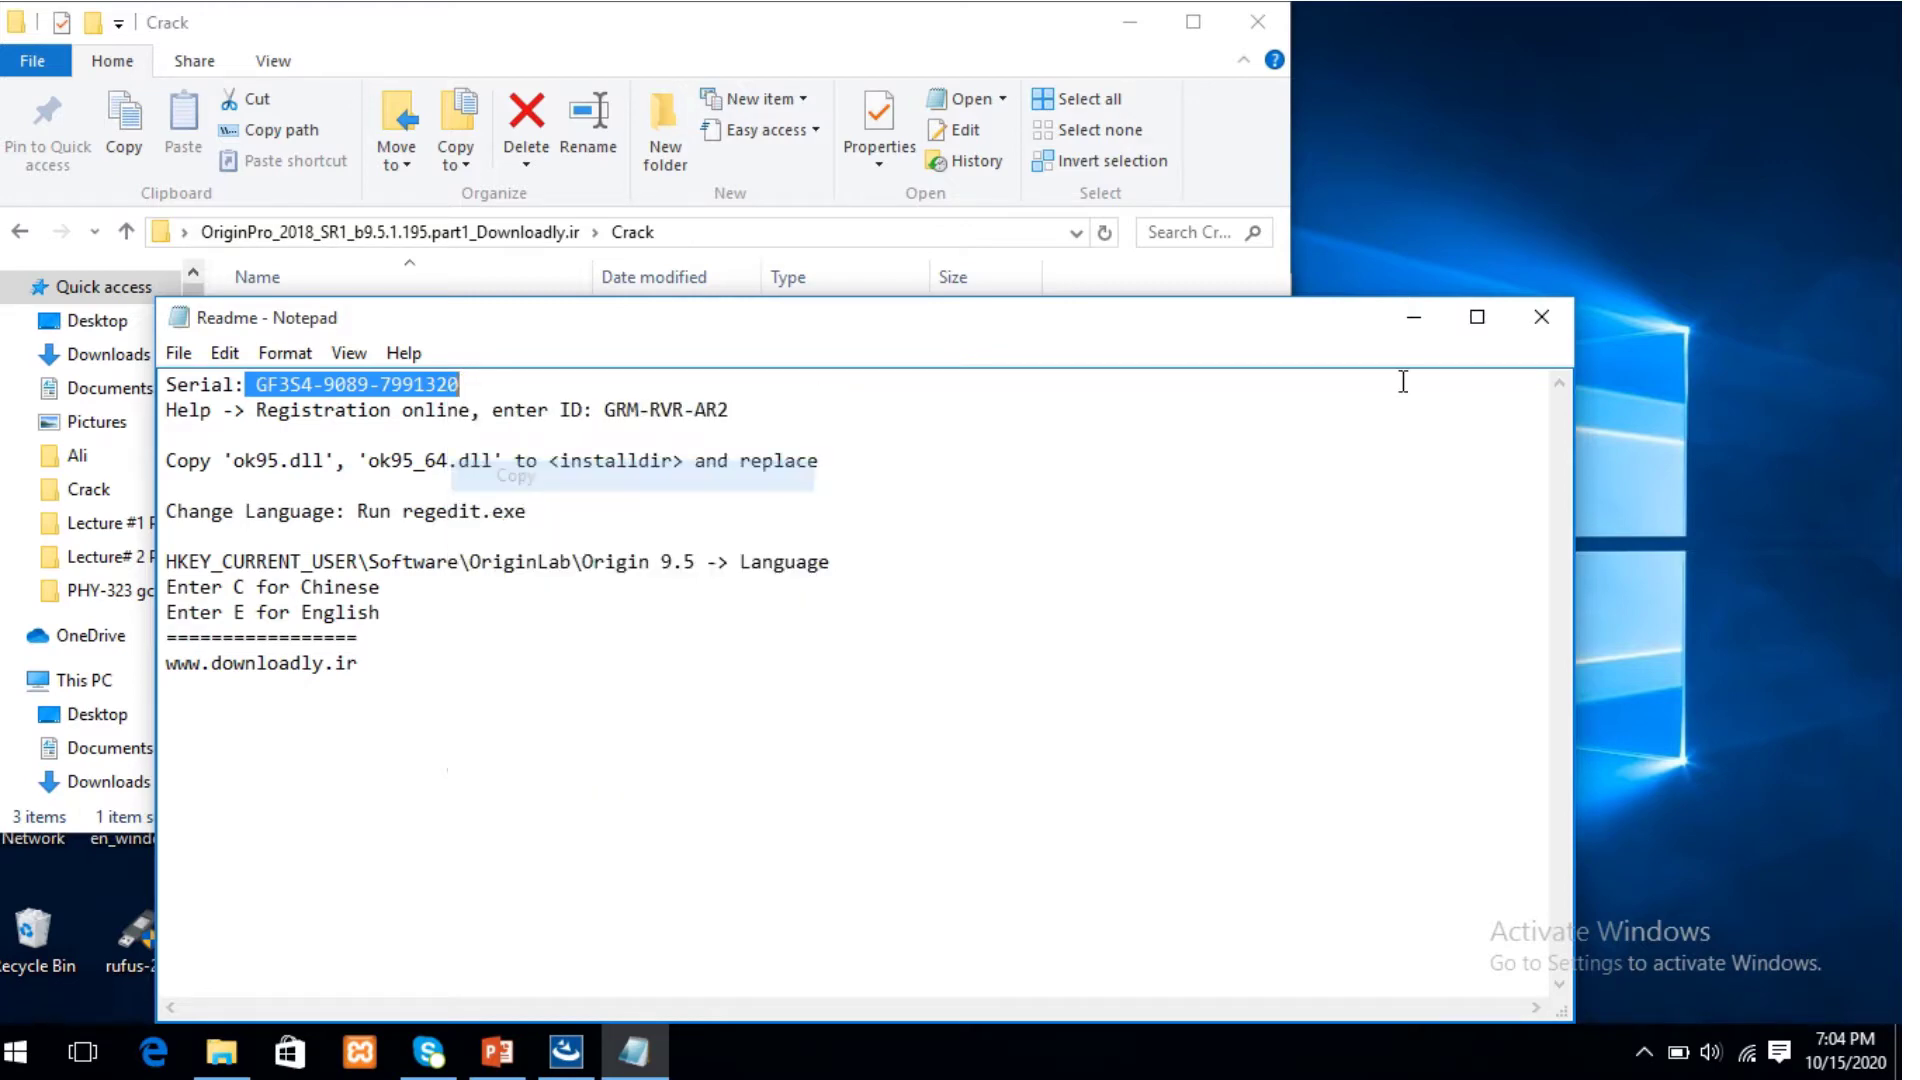
left_click(1541, 316)
left_click(1278, 38)
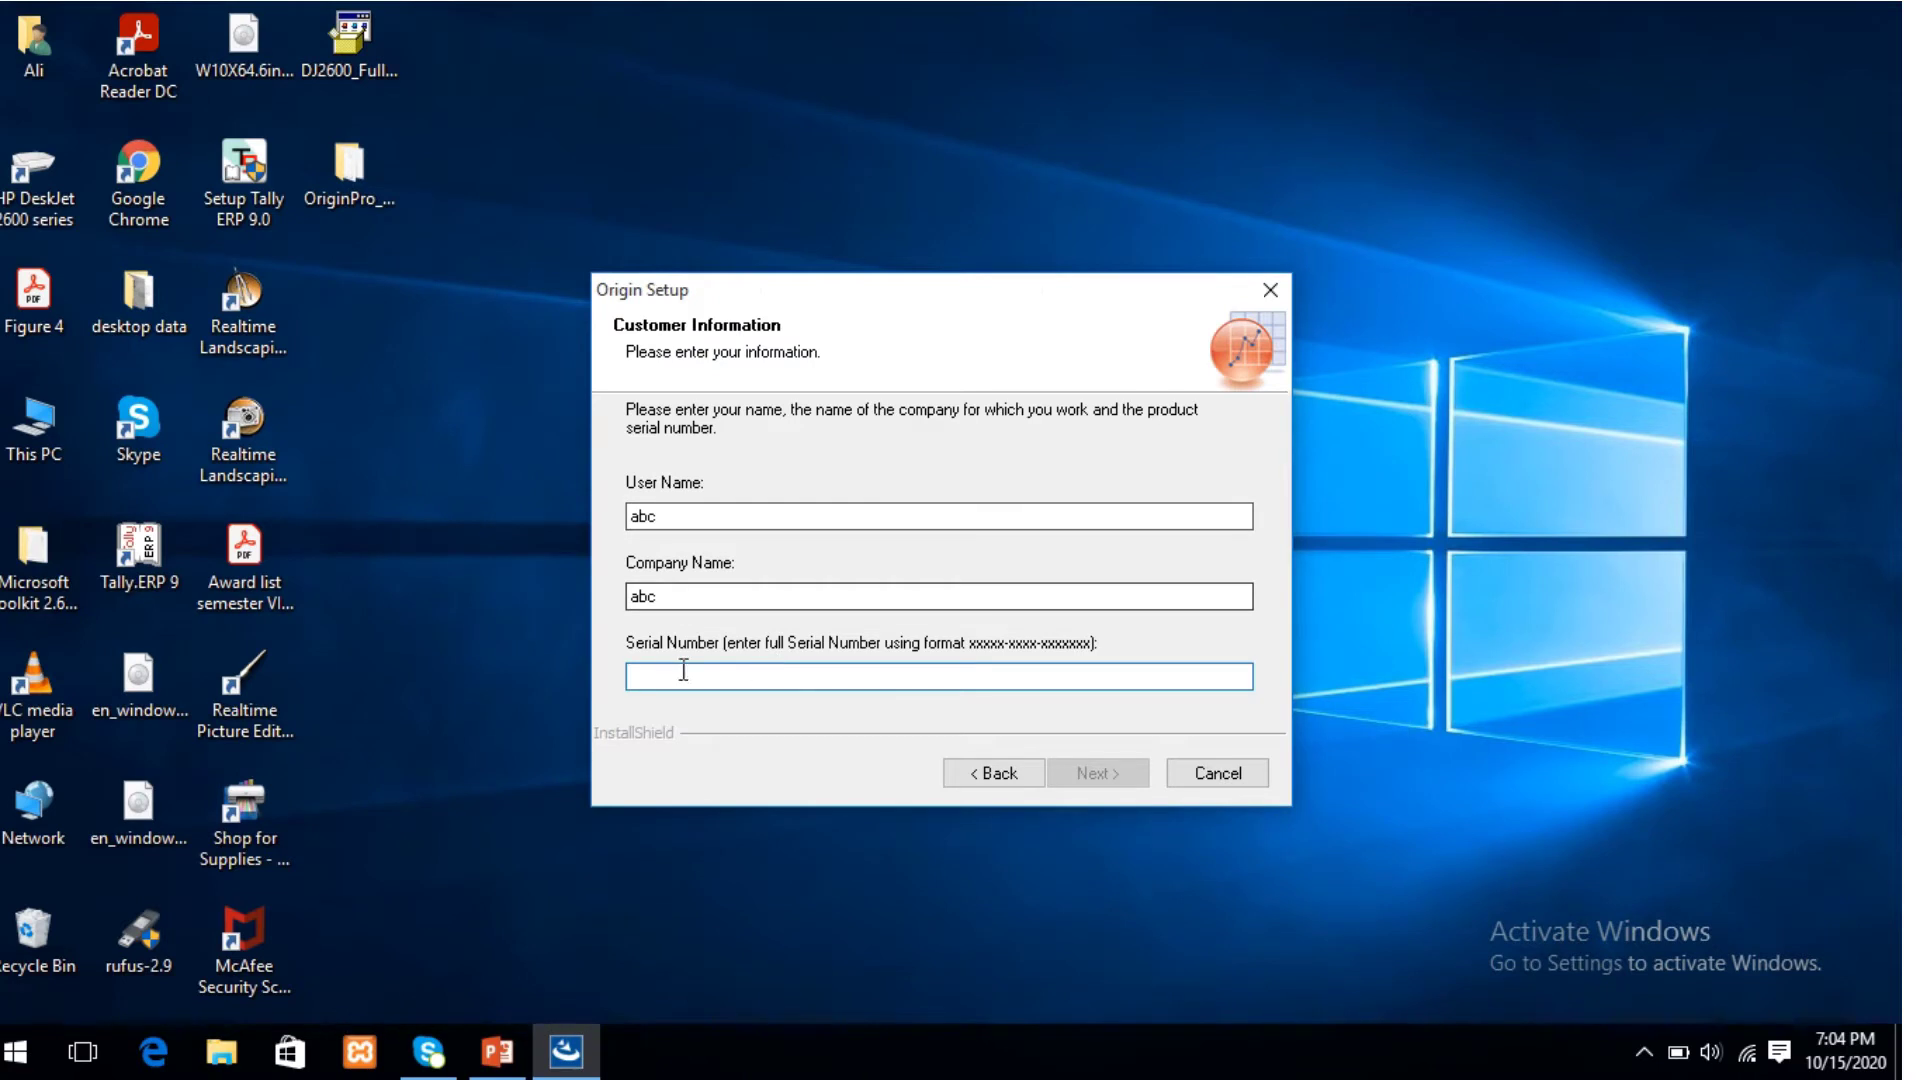
Paste the serial number into the Serial Number field and confirm the registration details
right_click(665, 678)
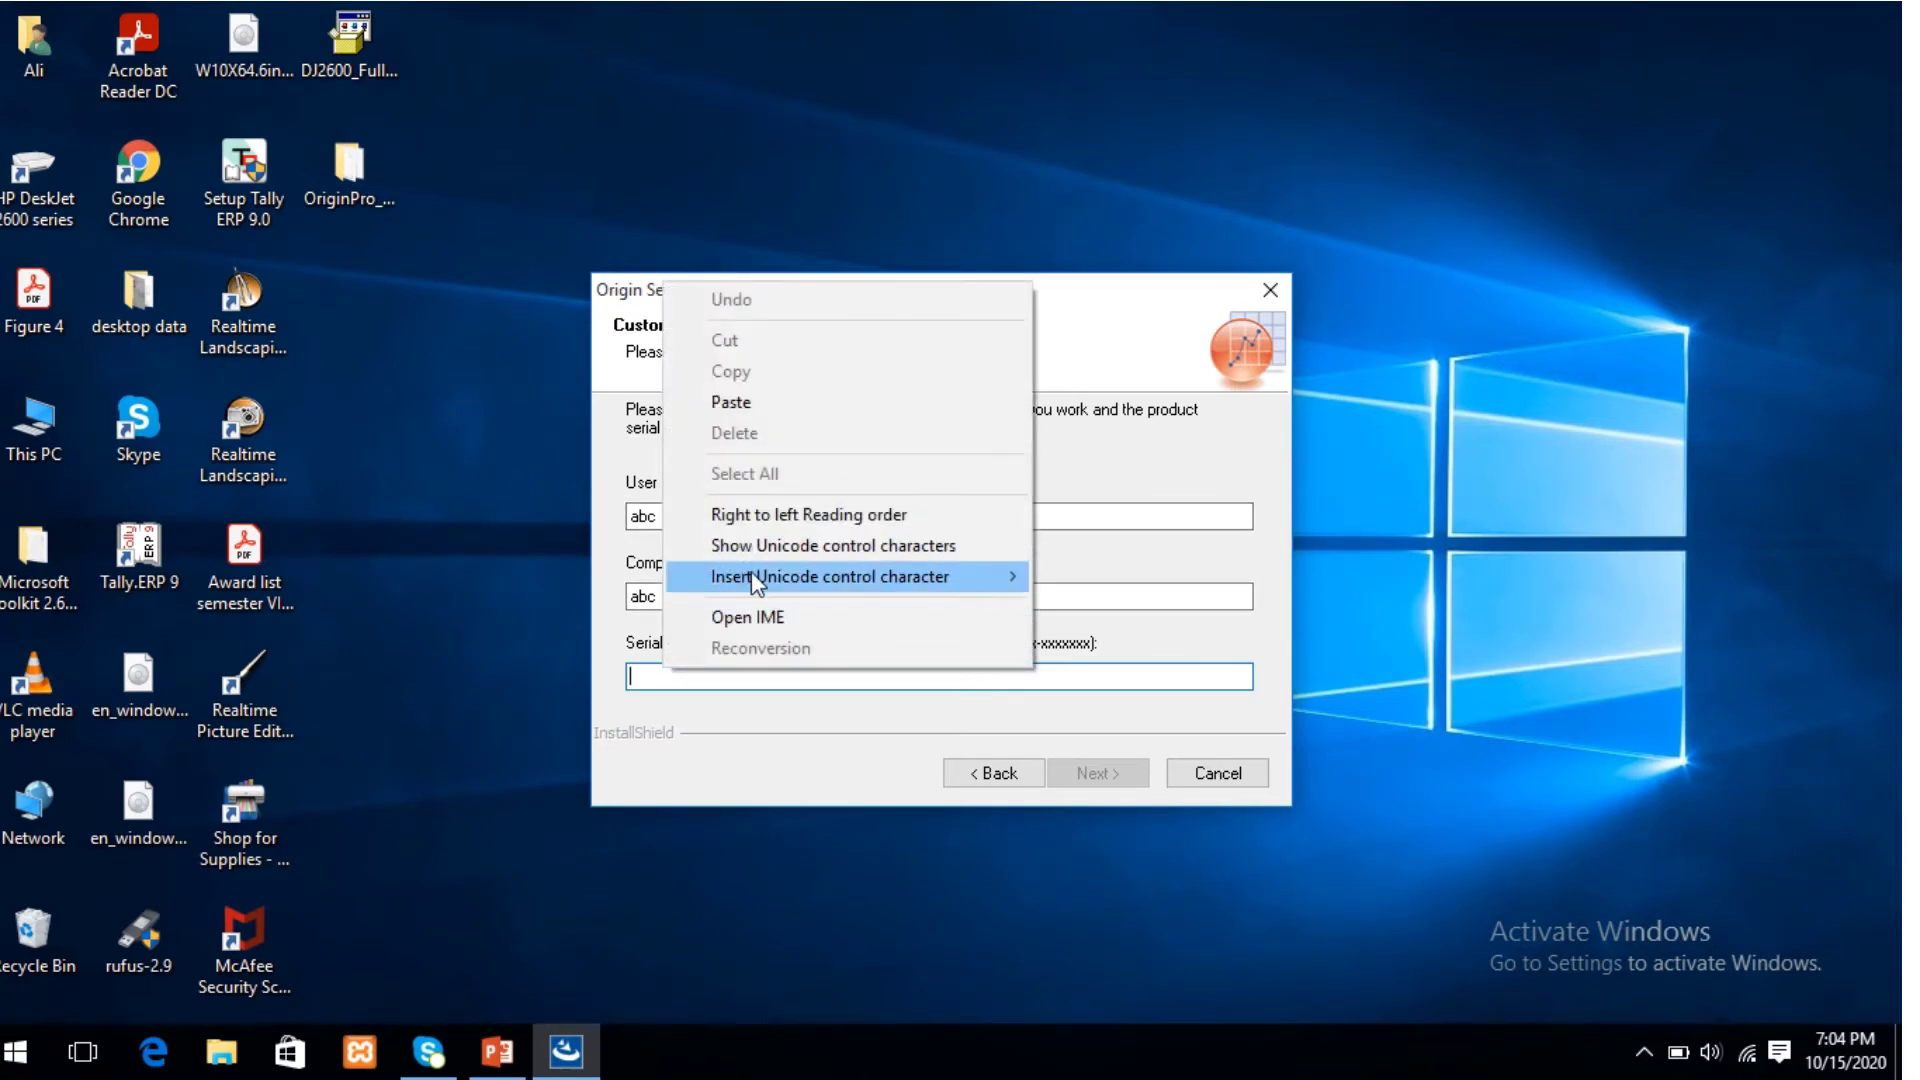
left_click(716, 402)
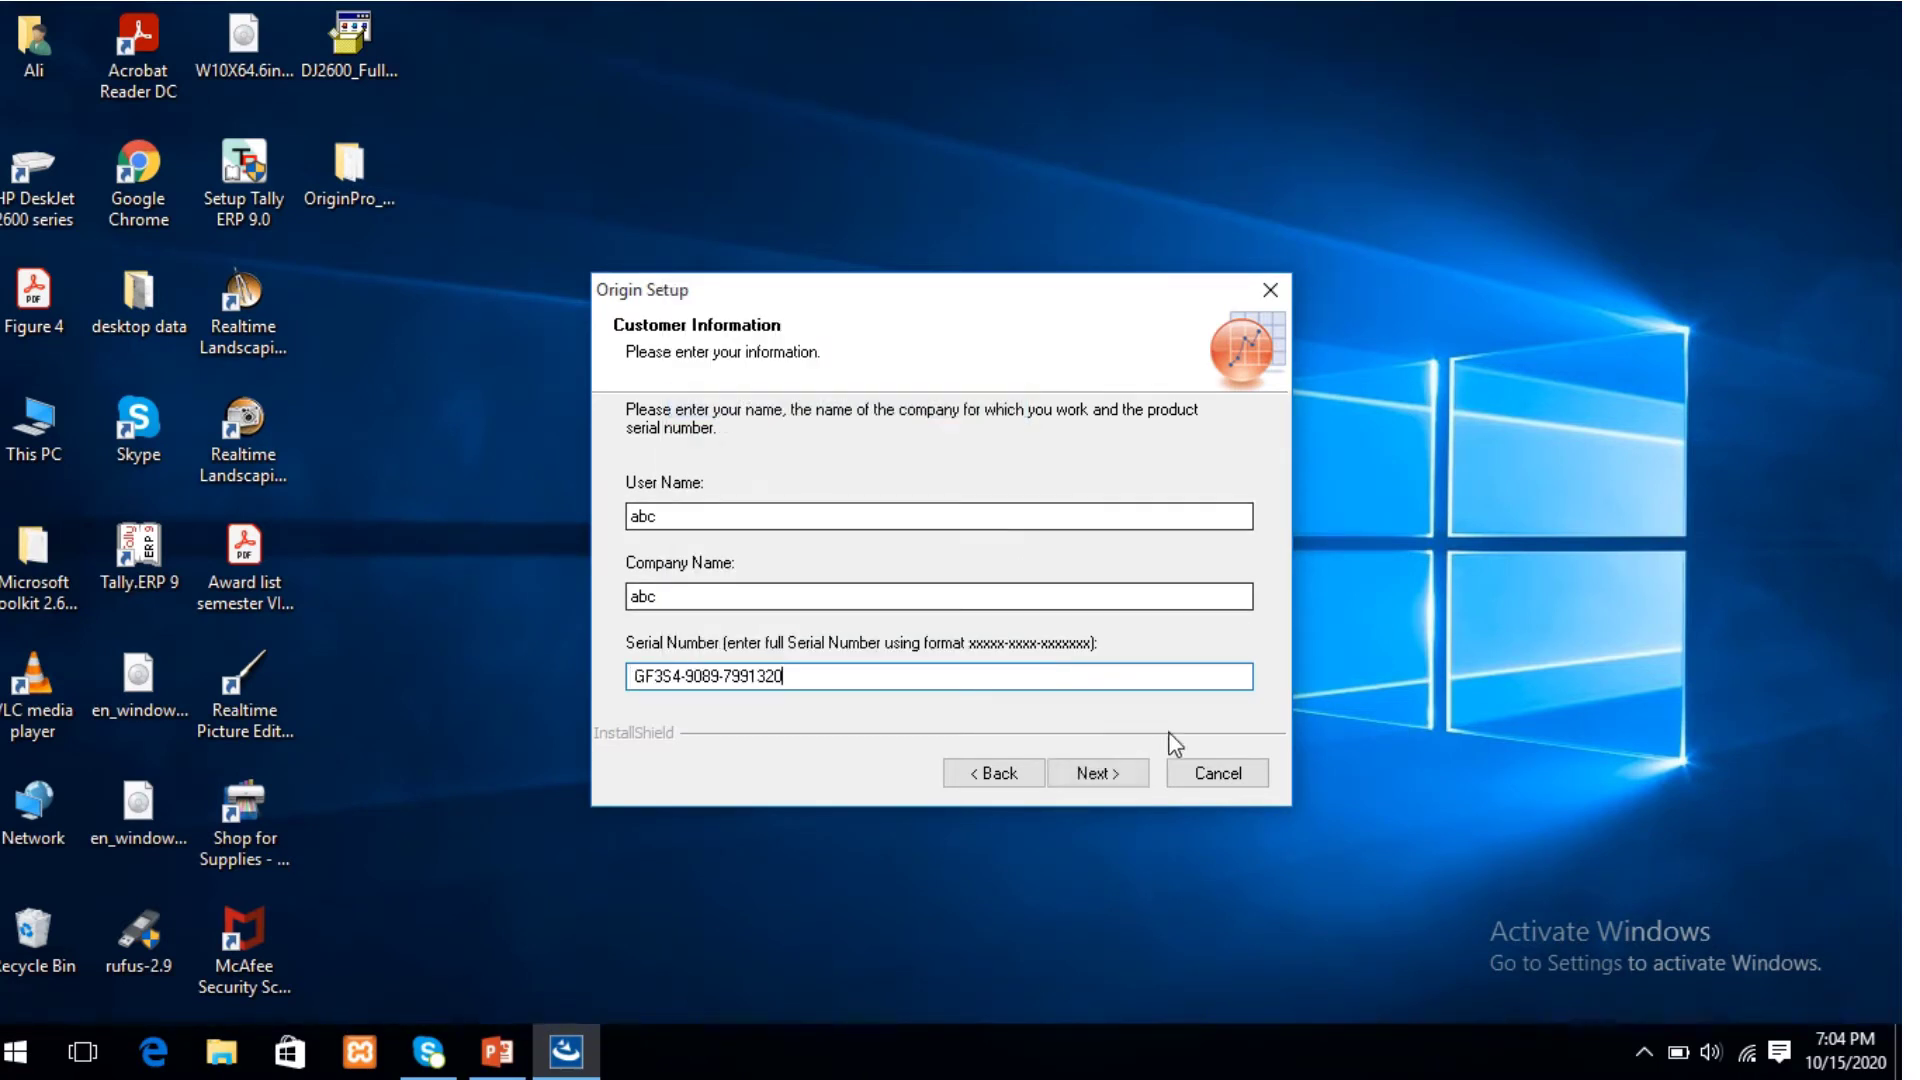
left_click(1097, 773)
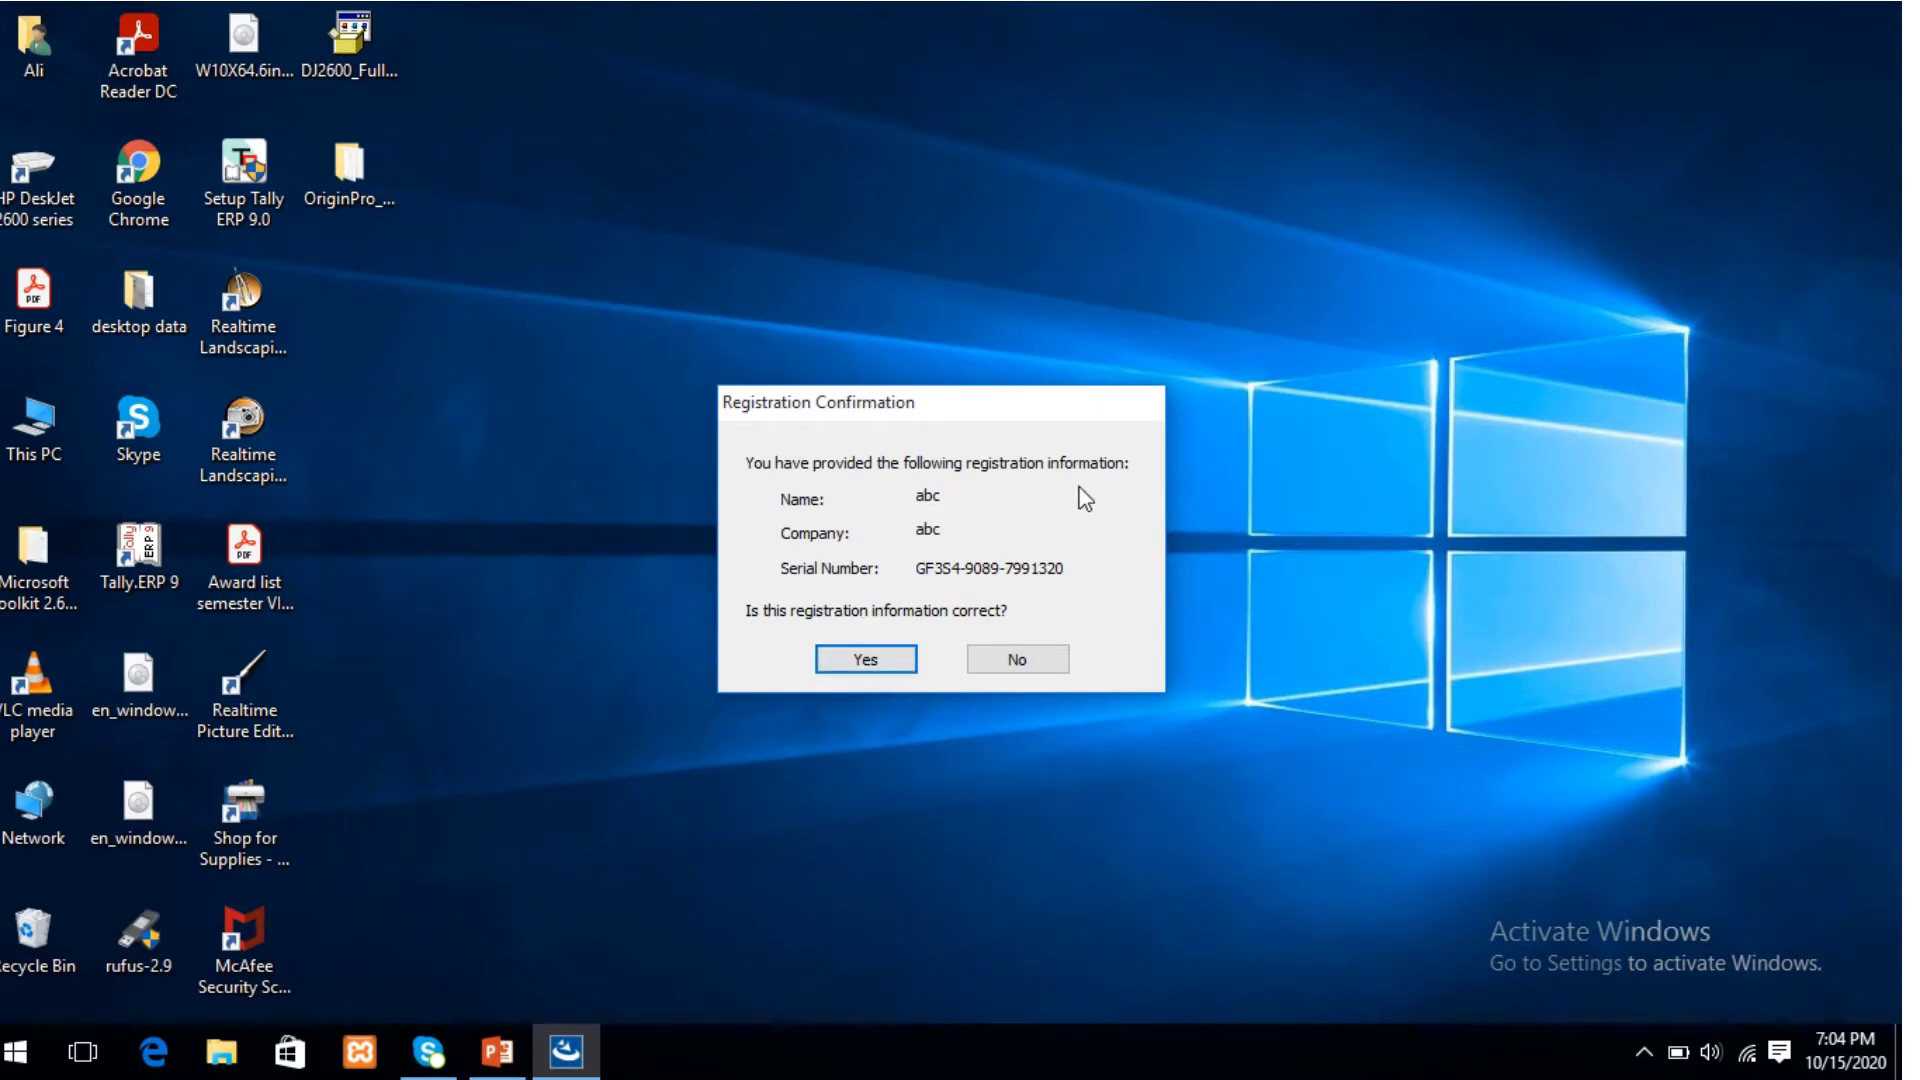
left_click(903, 662)
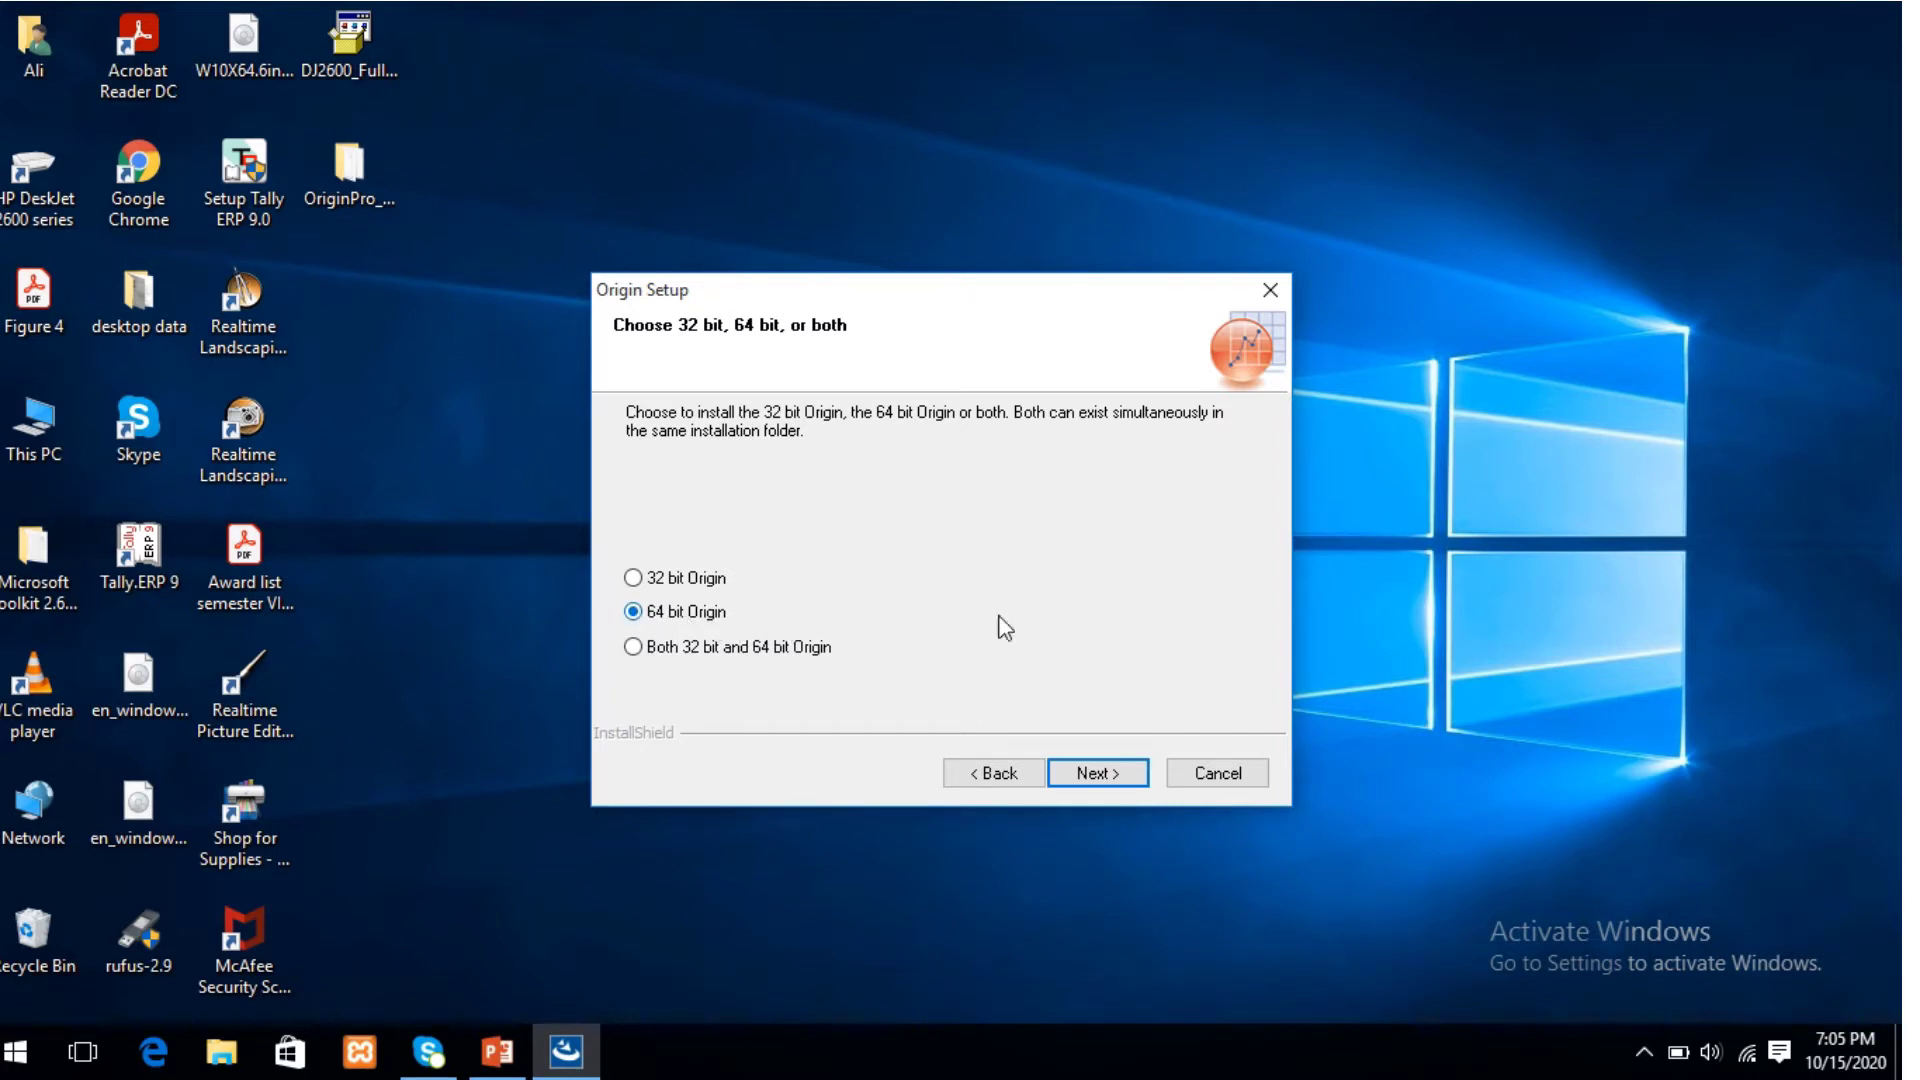
Accept 64-bit, create C:\Program Files\OriginLab\Origin2018, keep default features, All users, and start copying
left_click(1117, 777)
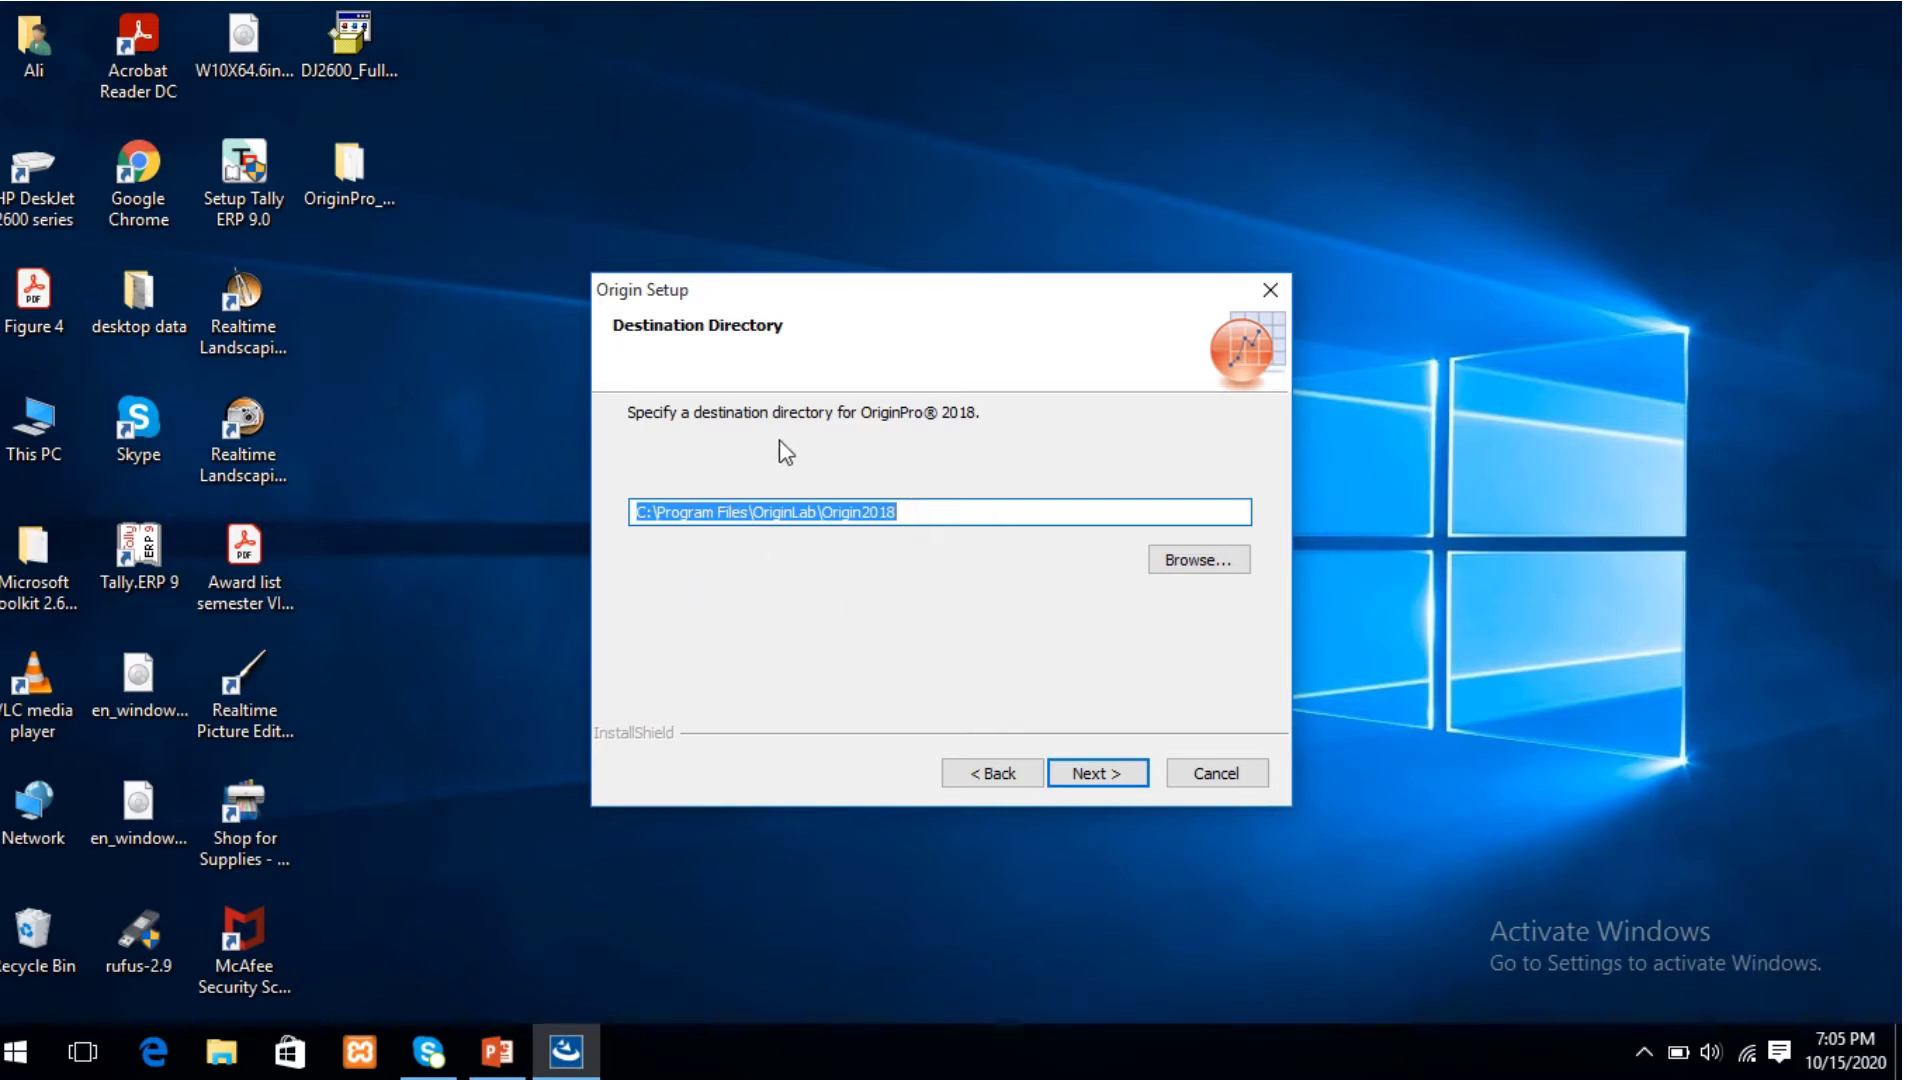
left_click(1095, 776)
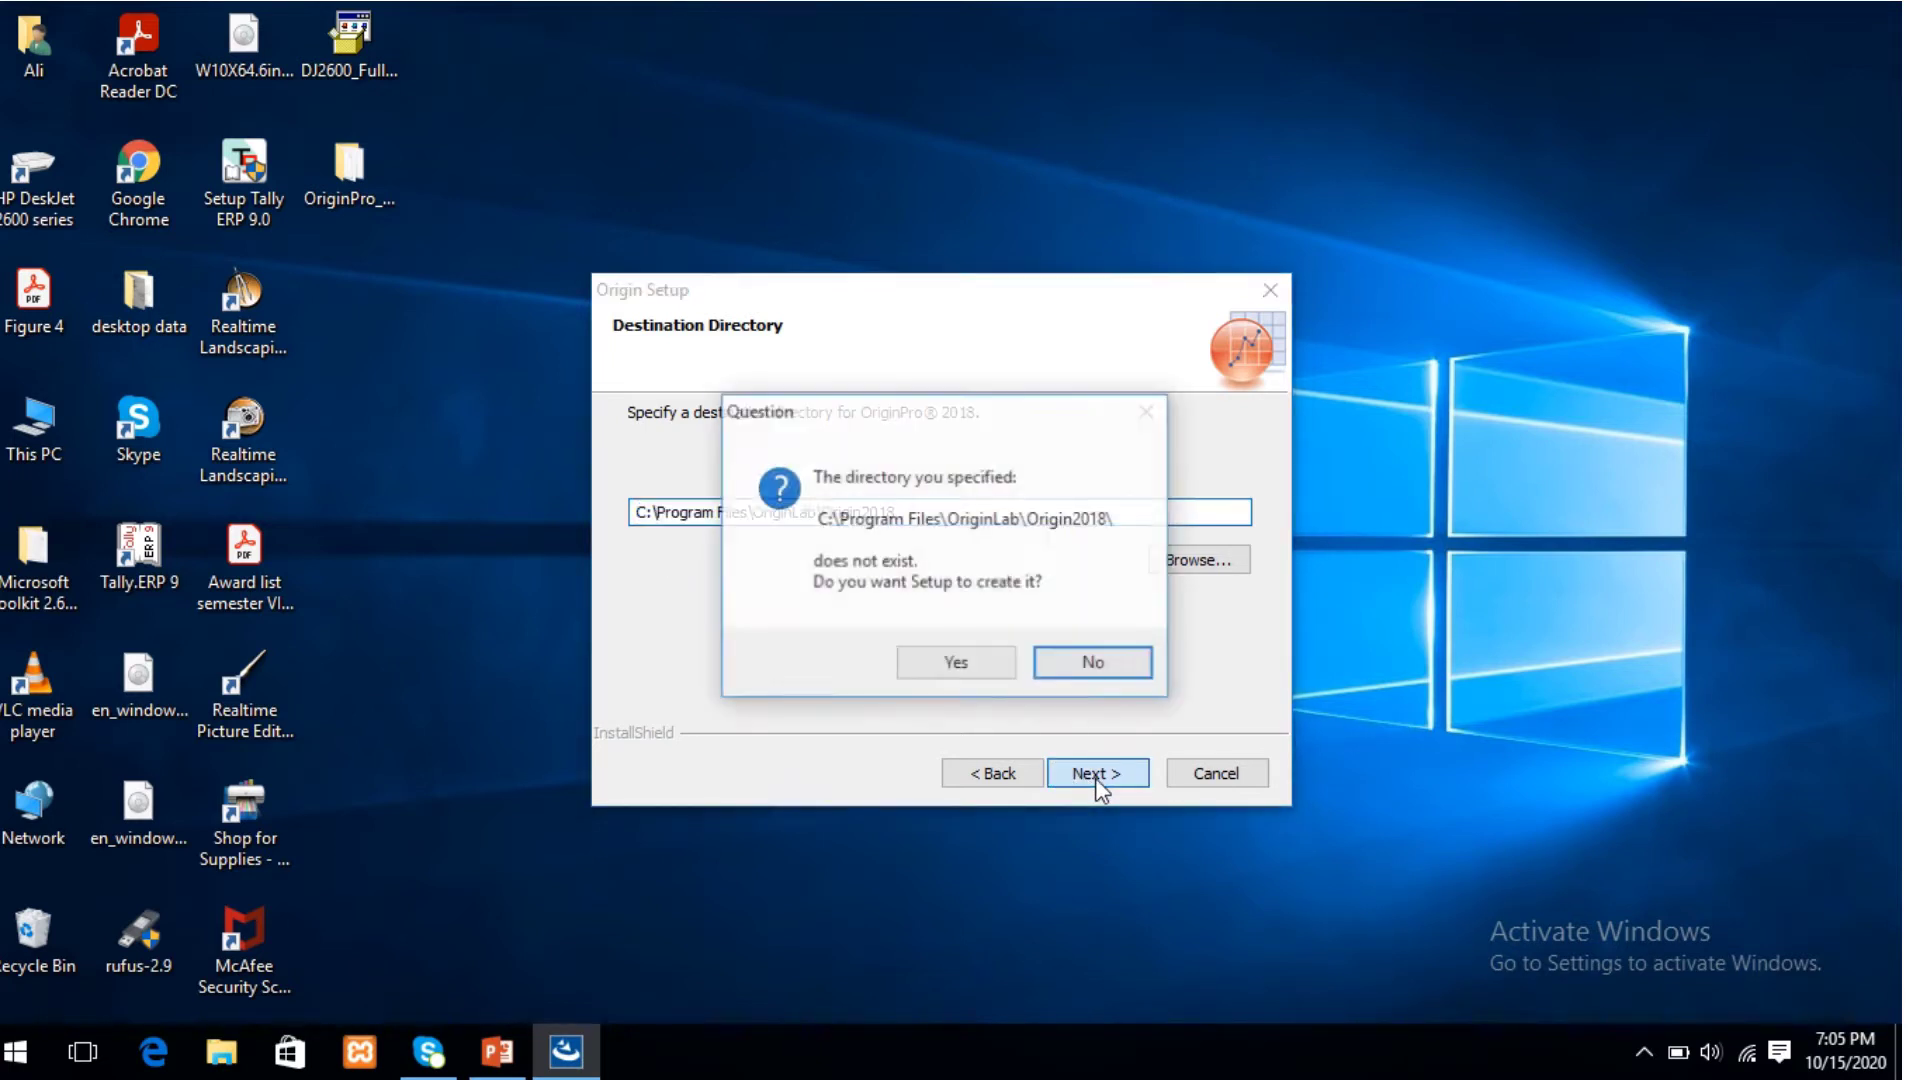
left_click(975, 662)
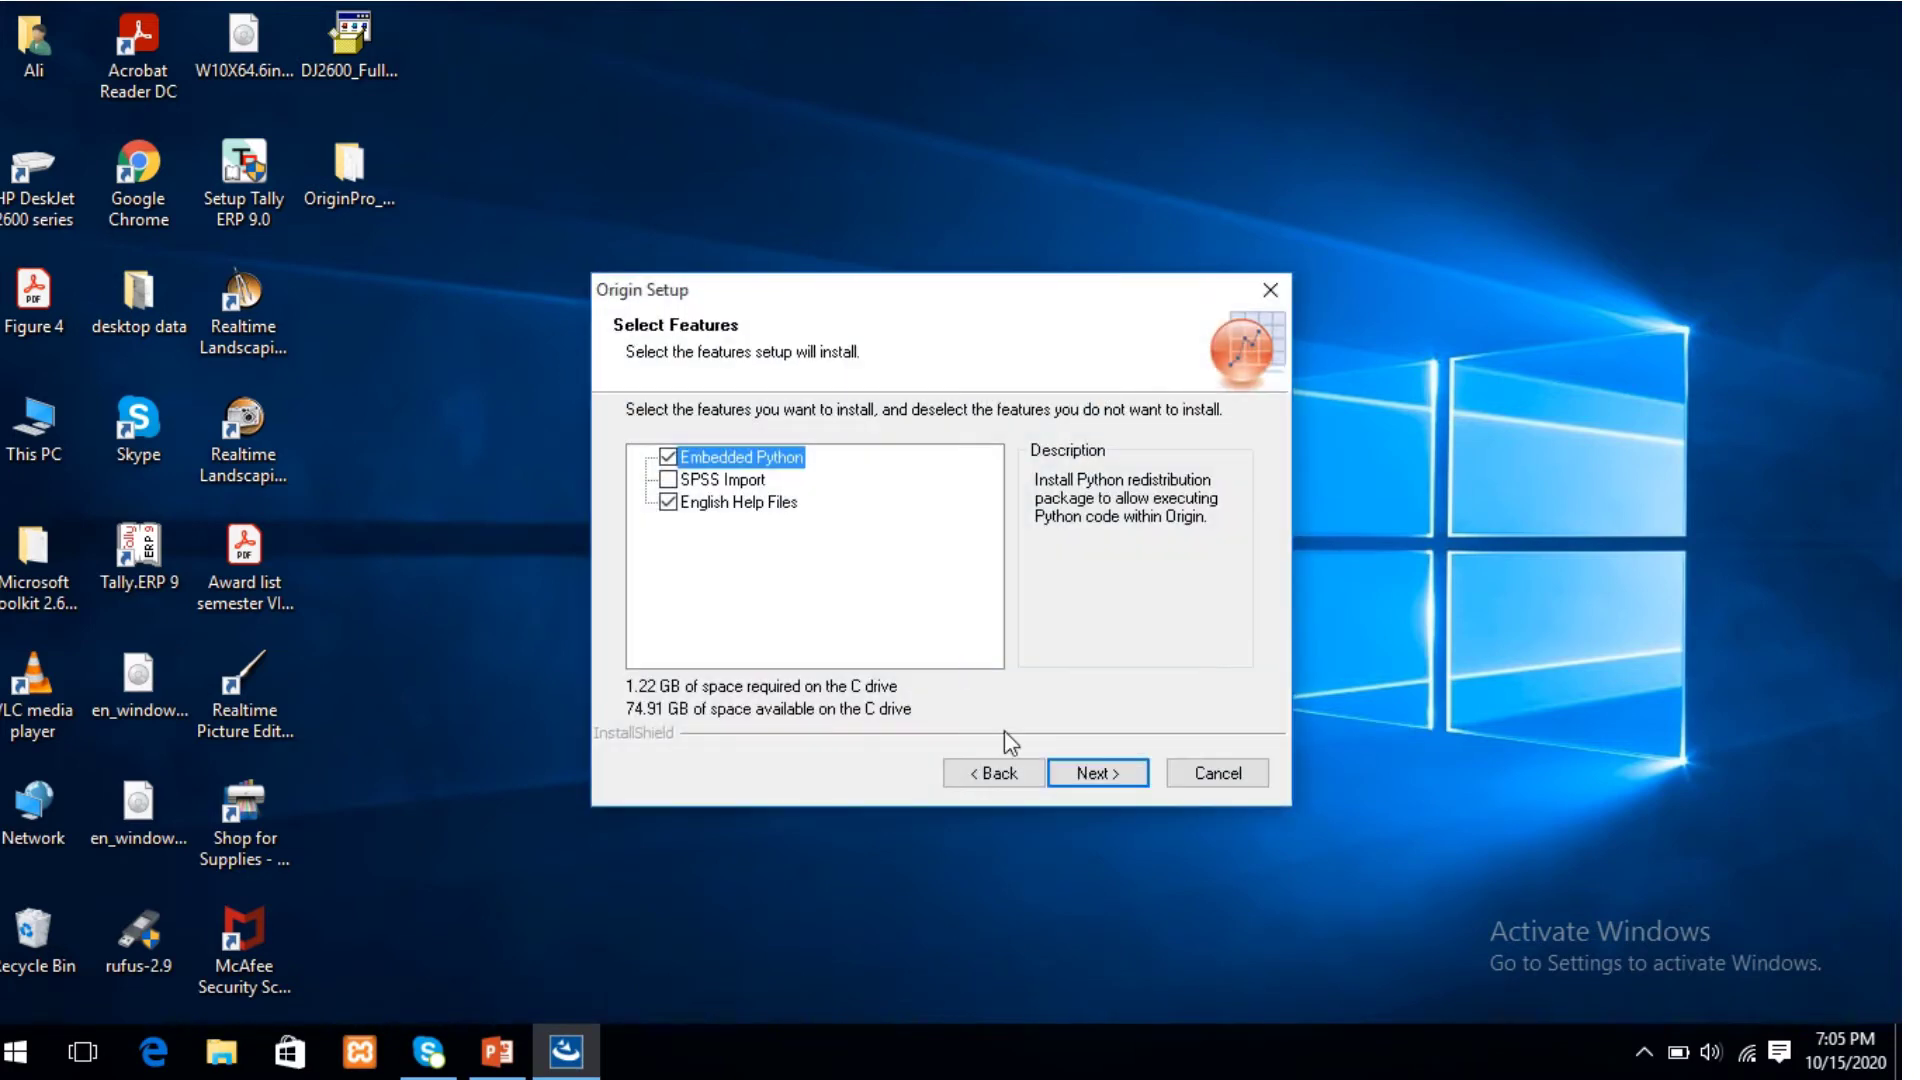
left_click(1106, 778)
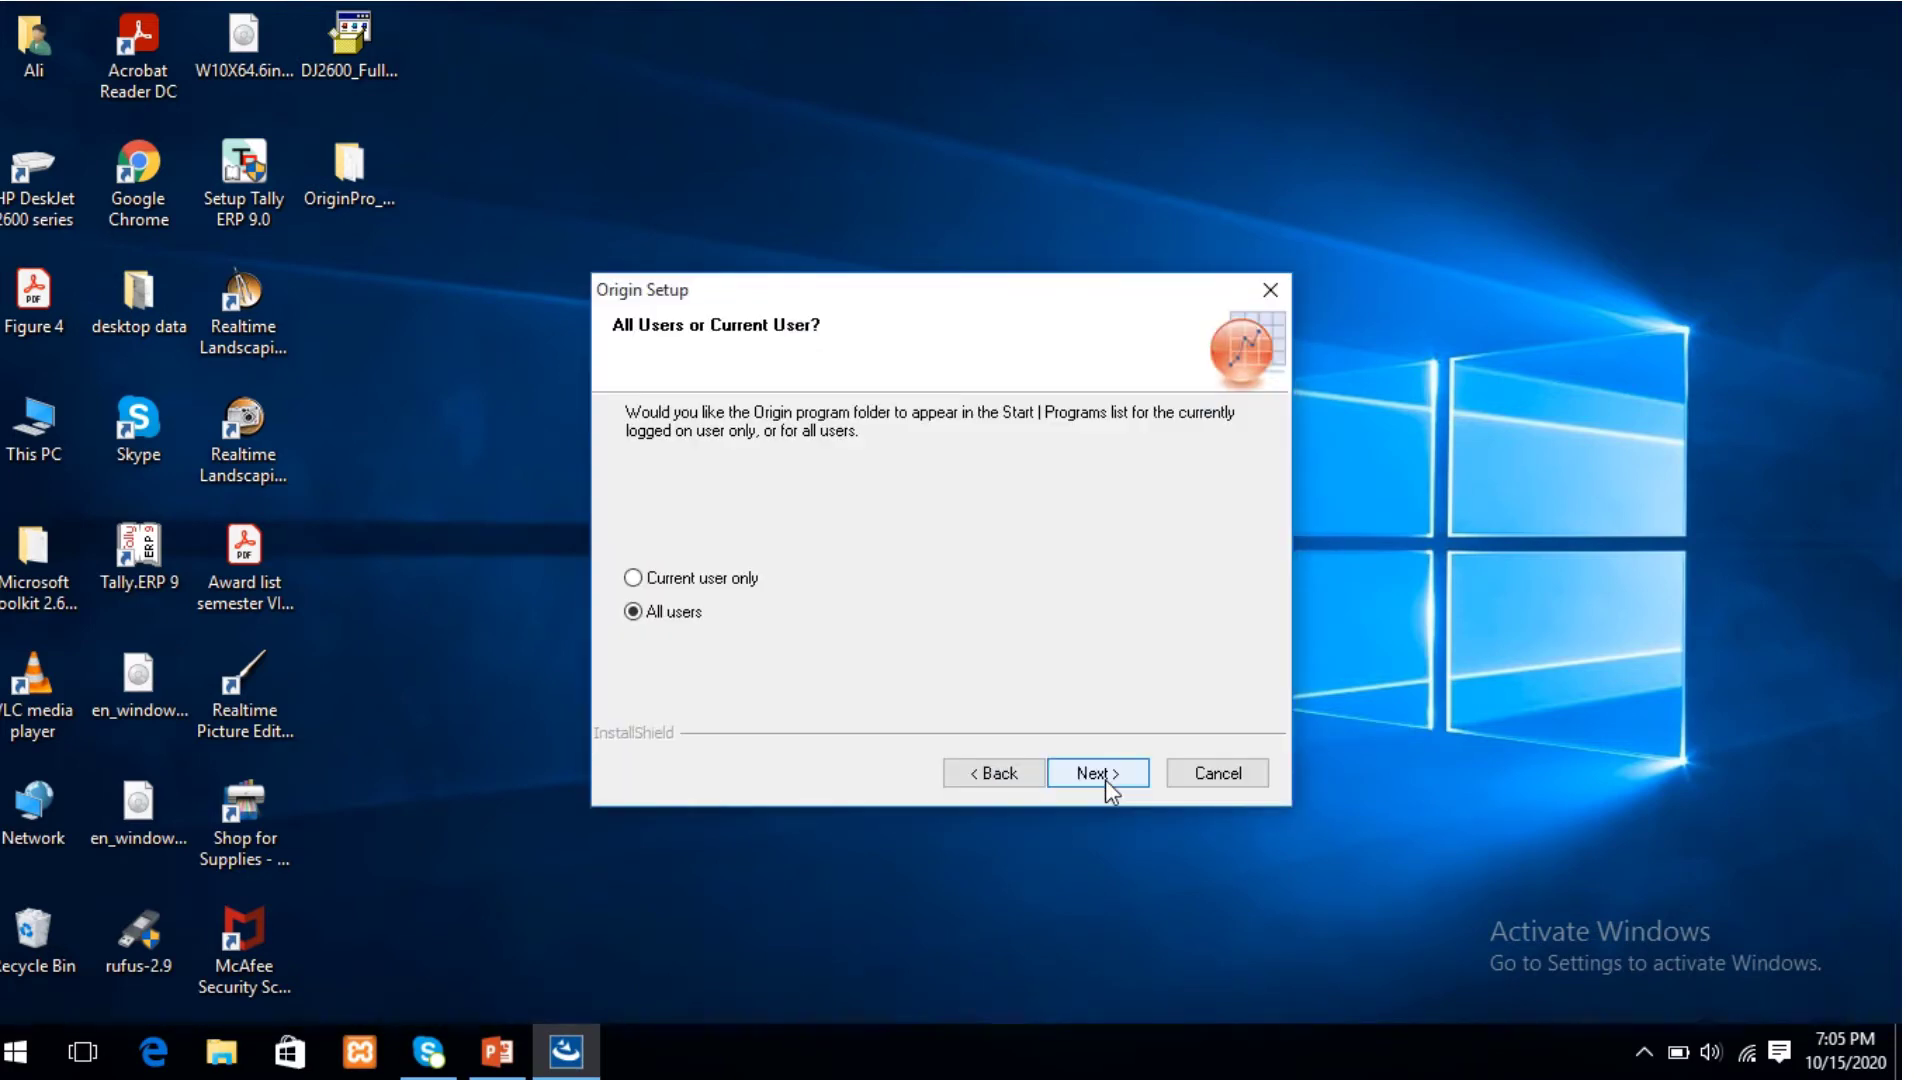
left_click(1106, 778)
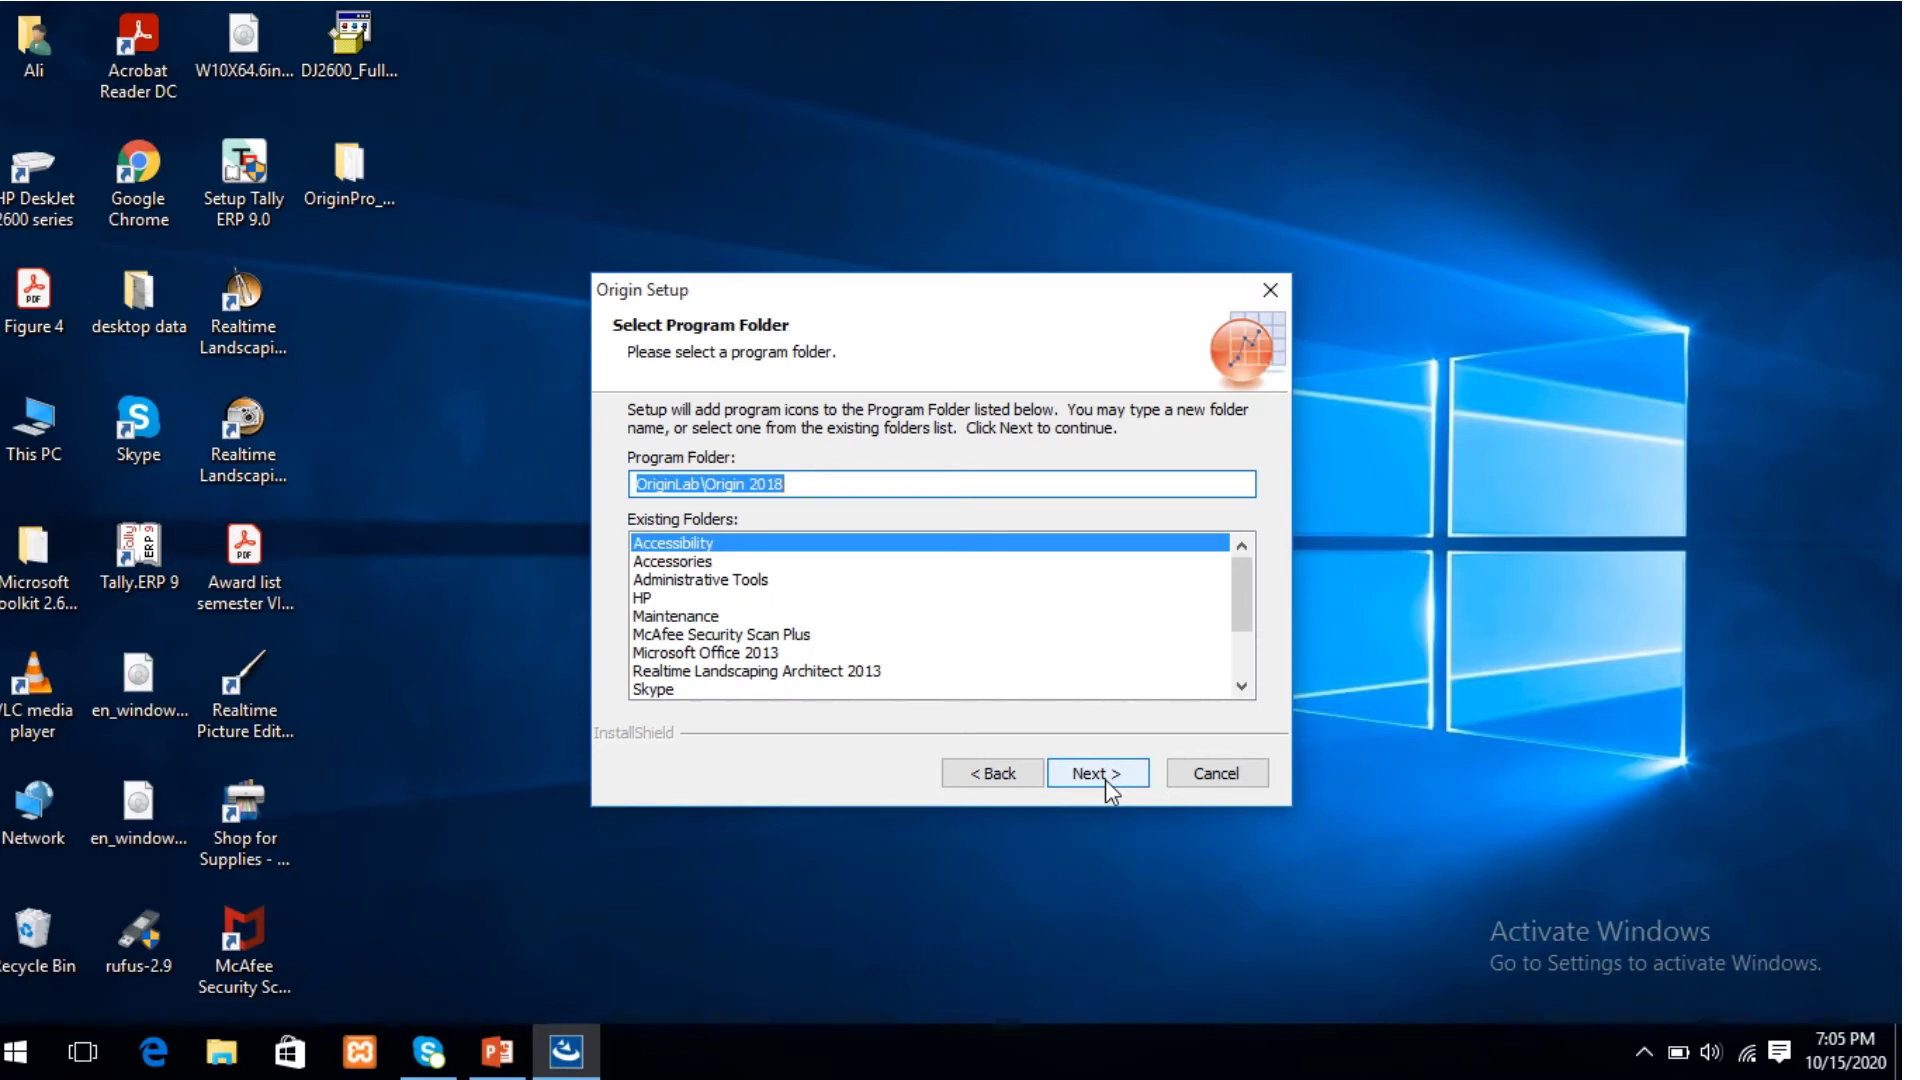
left_click(1106, 778)
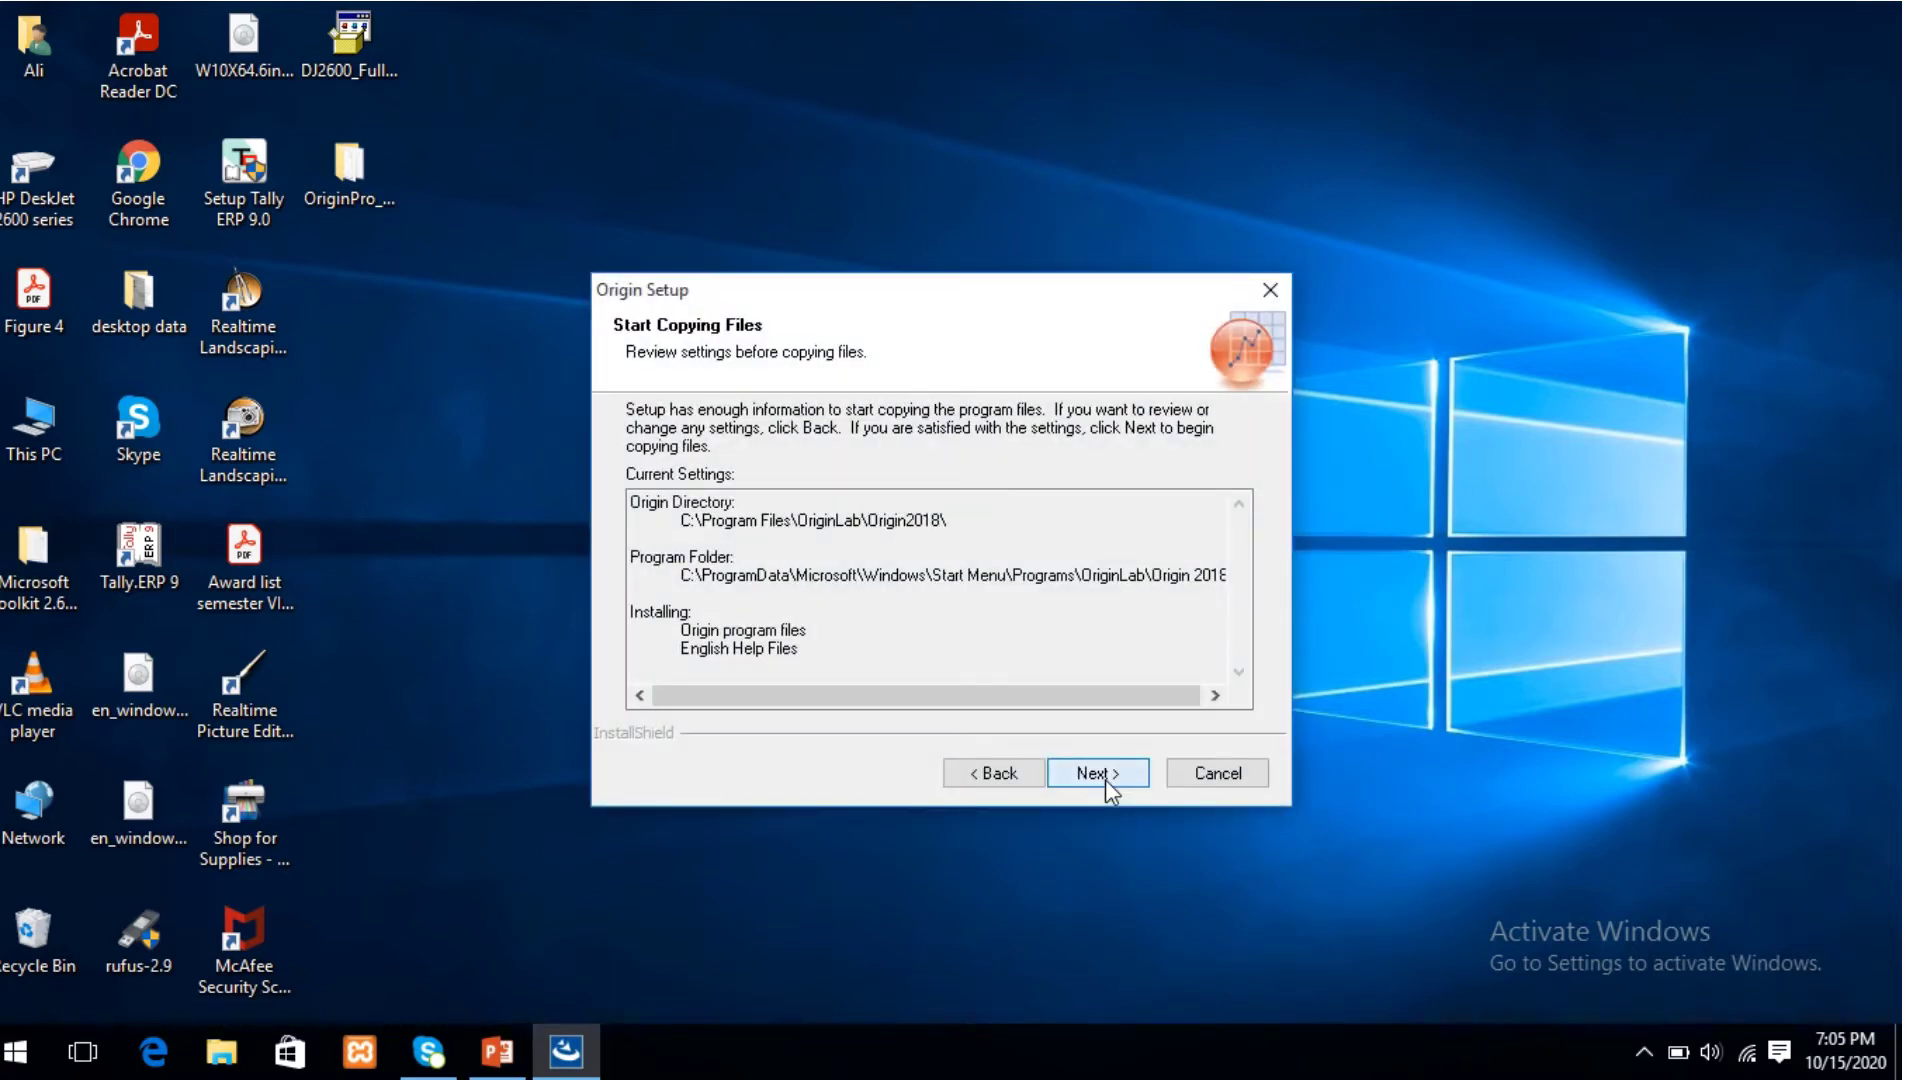
left_click(1106, 778)
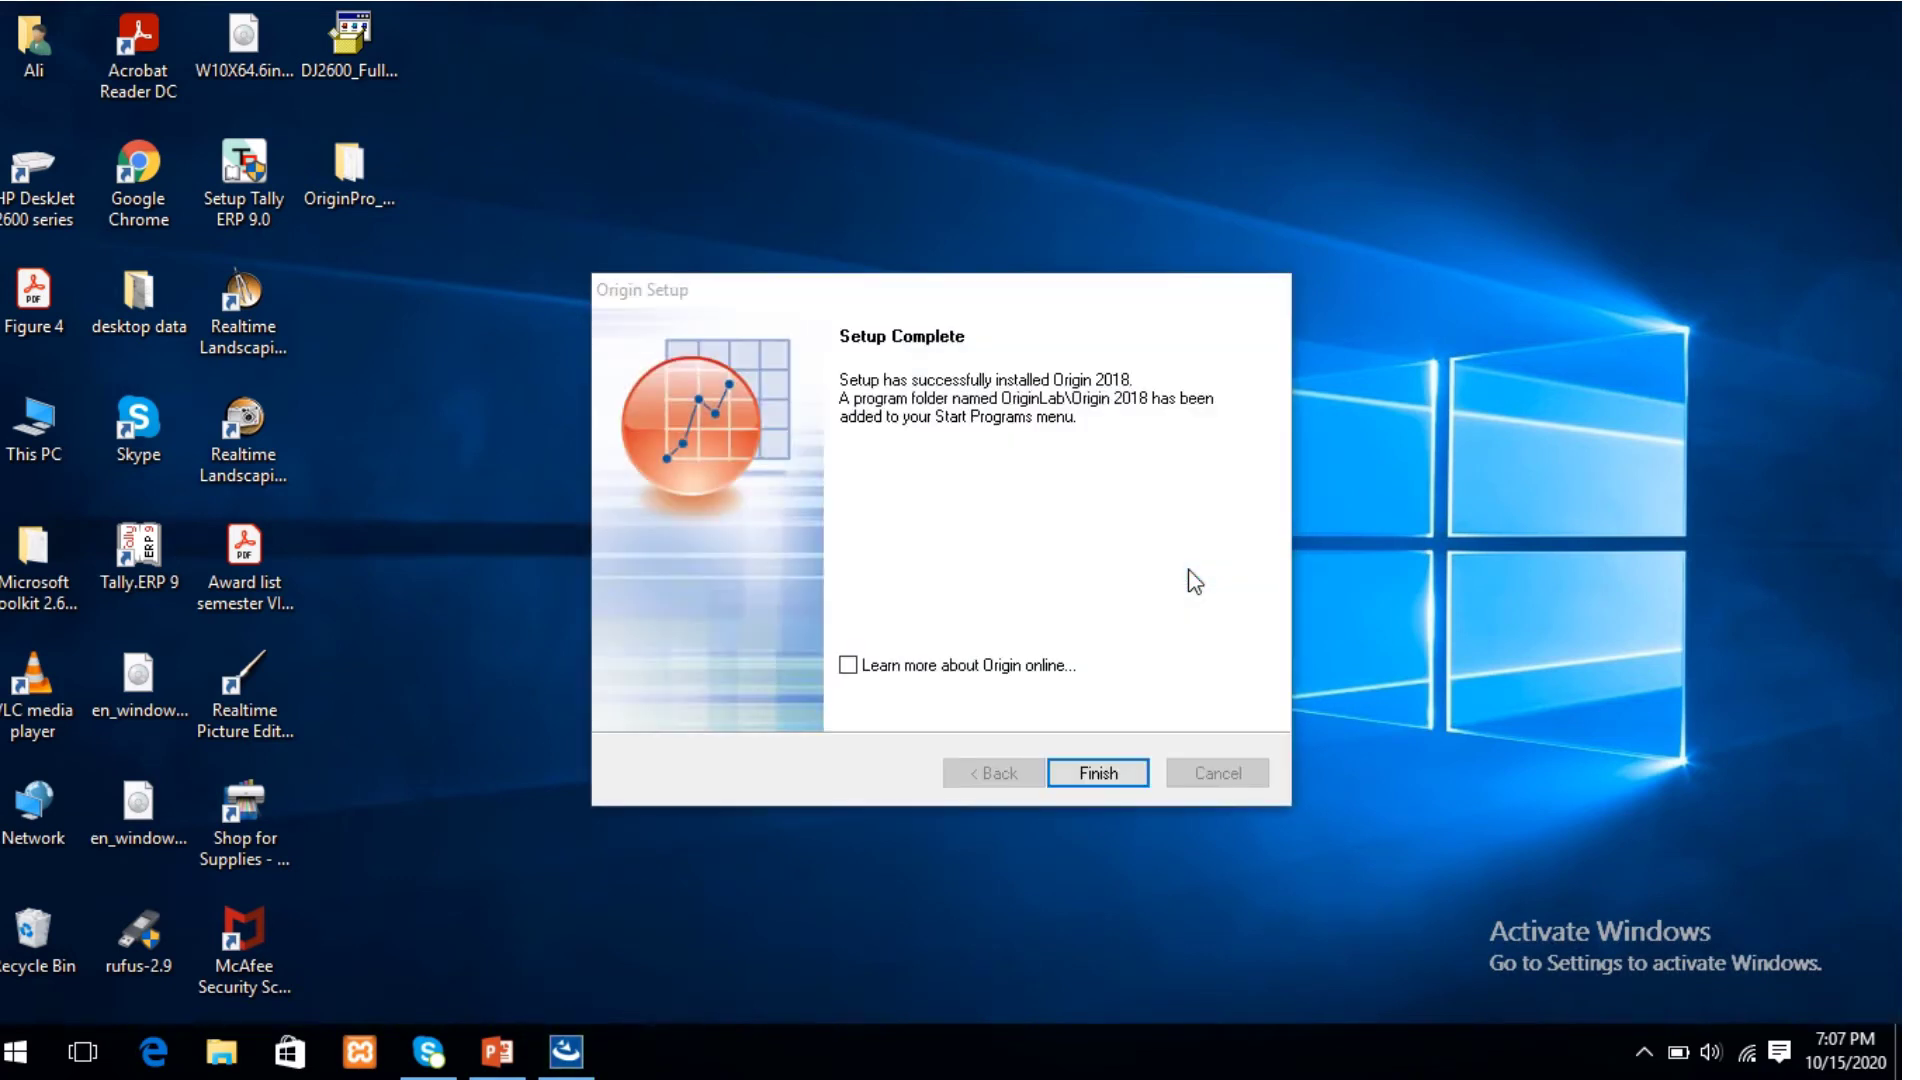
Finish the Setup Complete page to close the Origin 2018 installer
left_click(1118, 775)
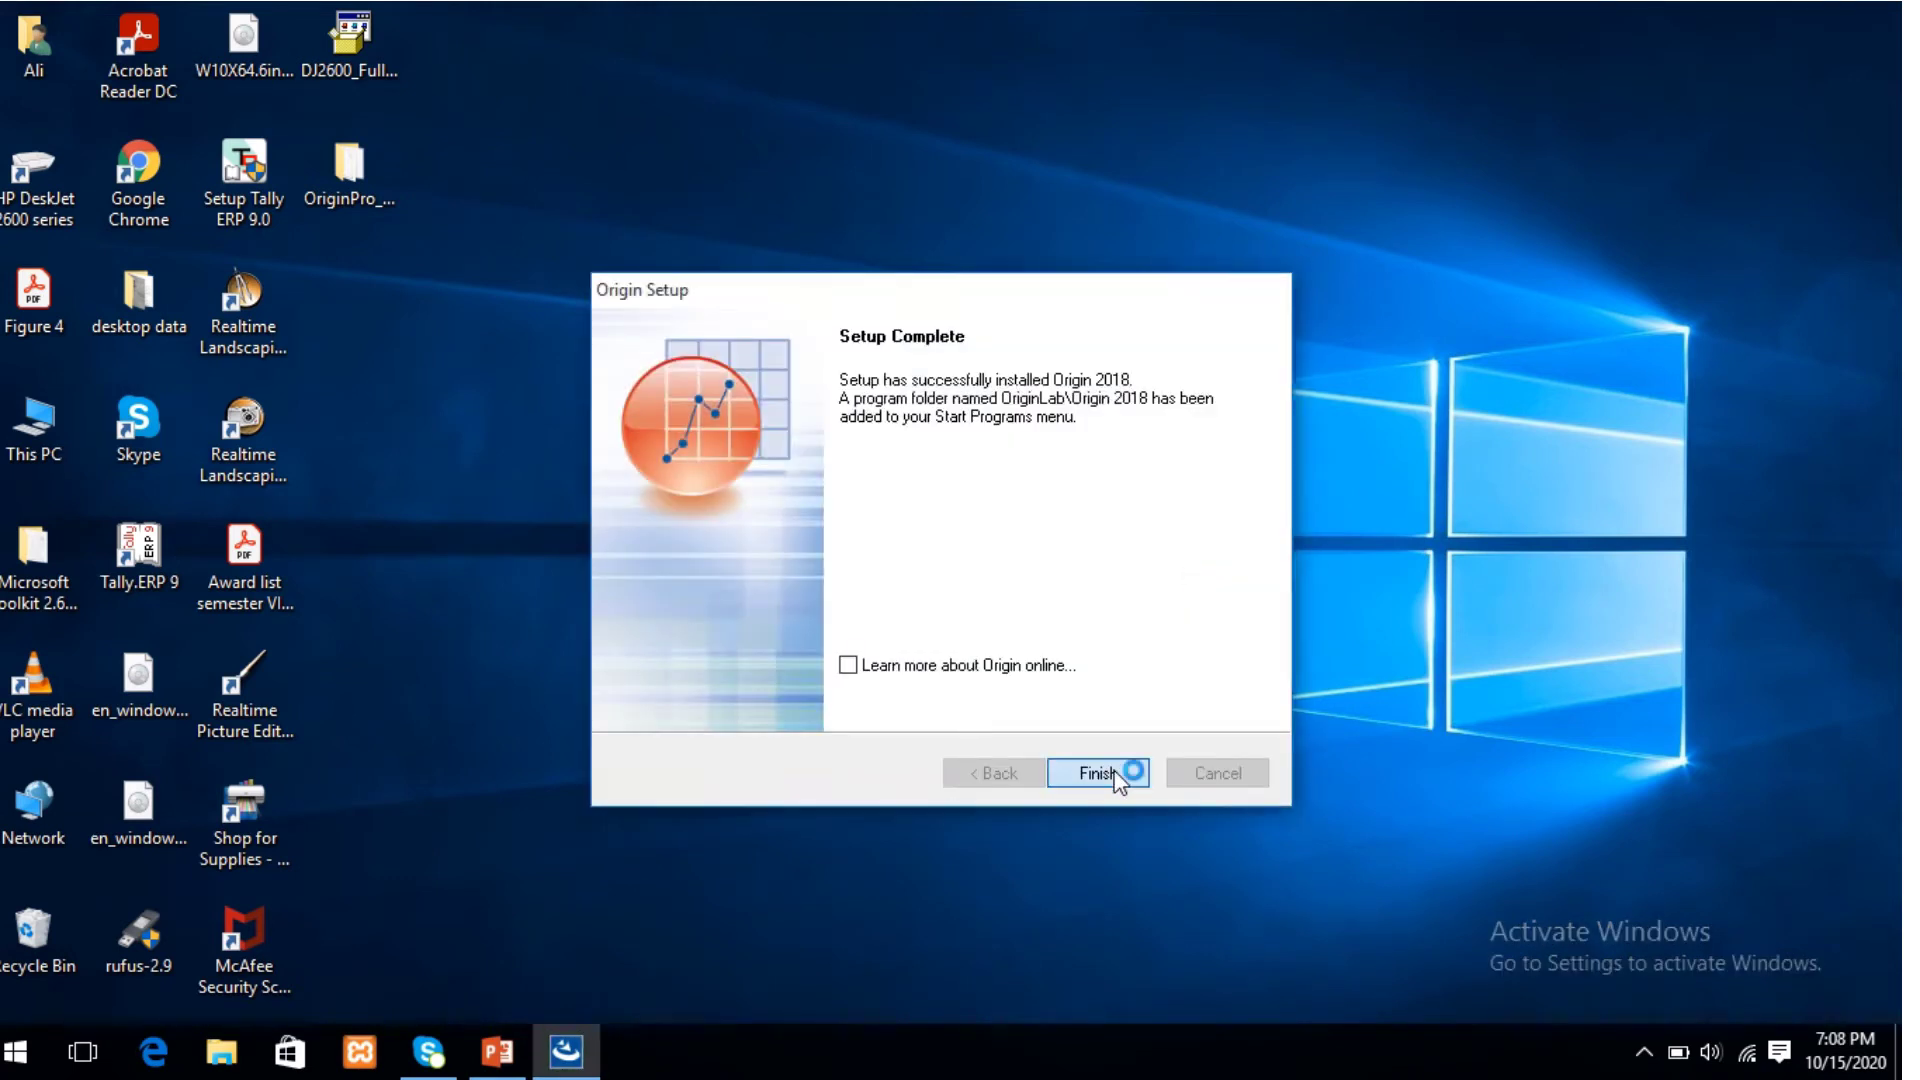
left_click(1114, 772)
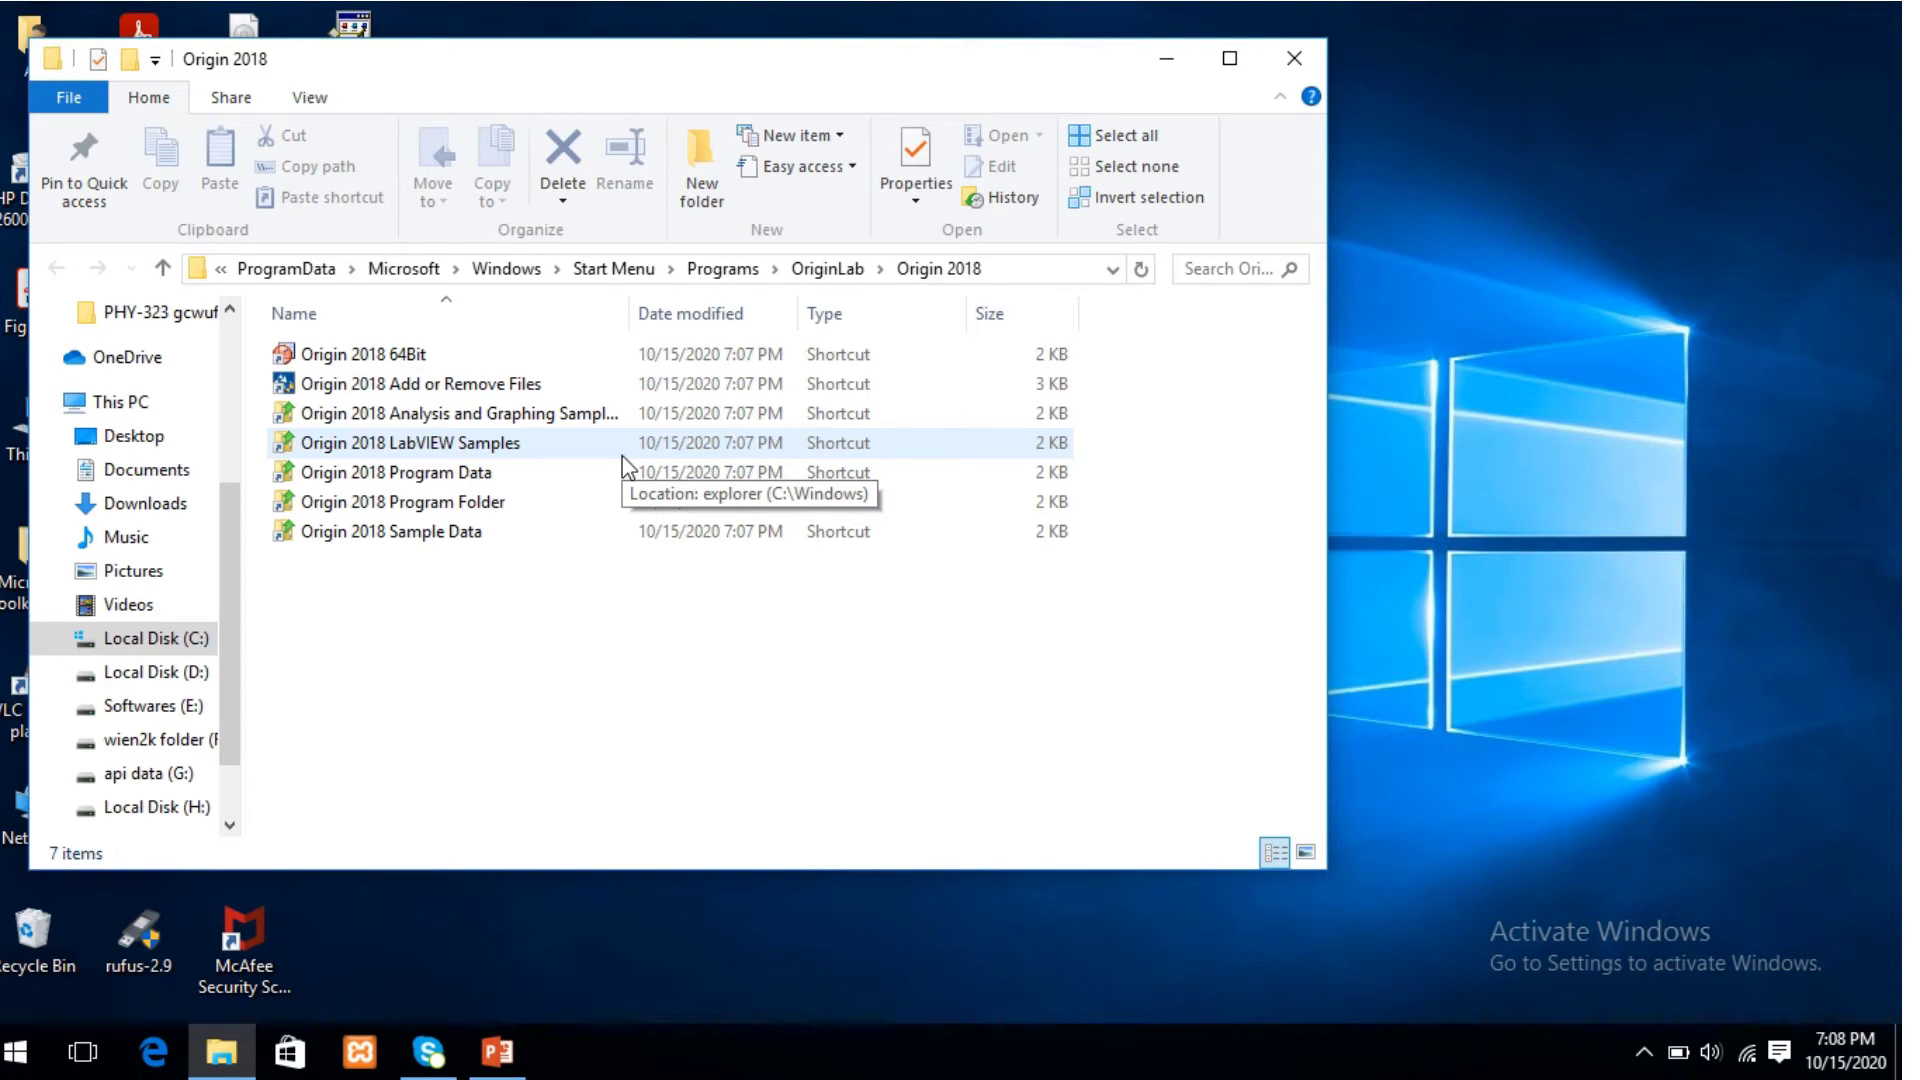
Copy ok95.dll and ok95_64.dll from the OriginPro Crack folder, then show the desktop
left_click(1166, 68)
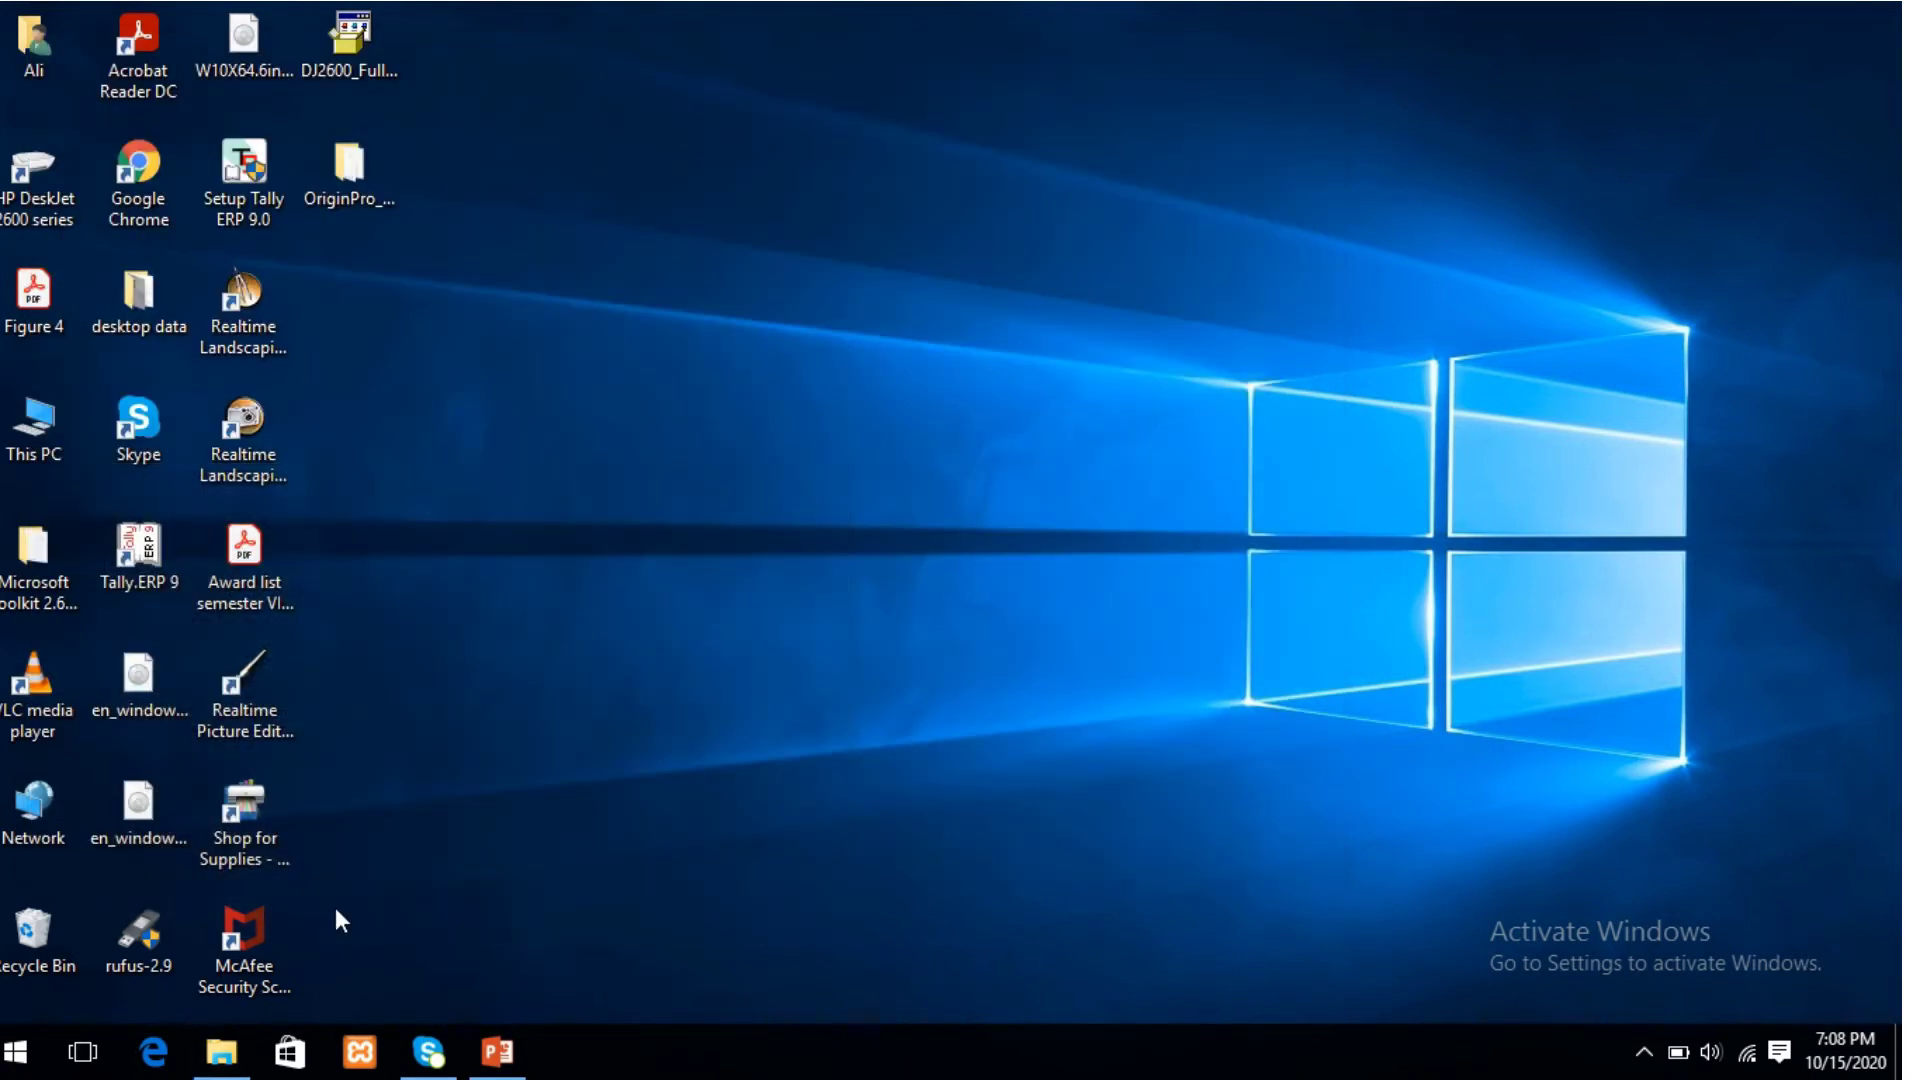
double_click(356, 180)
double_click(305, 347)
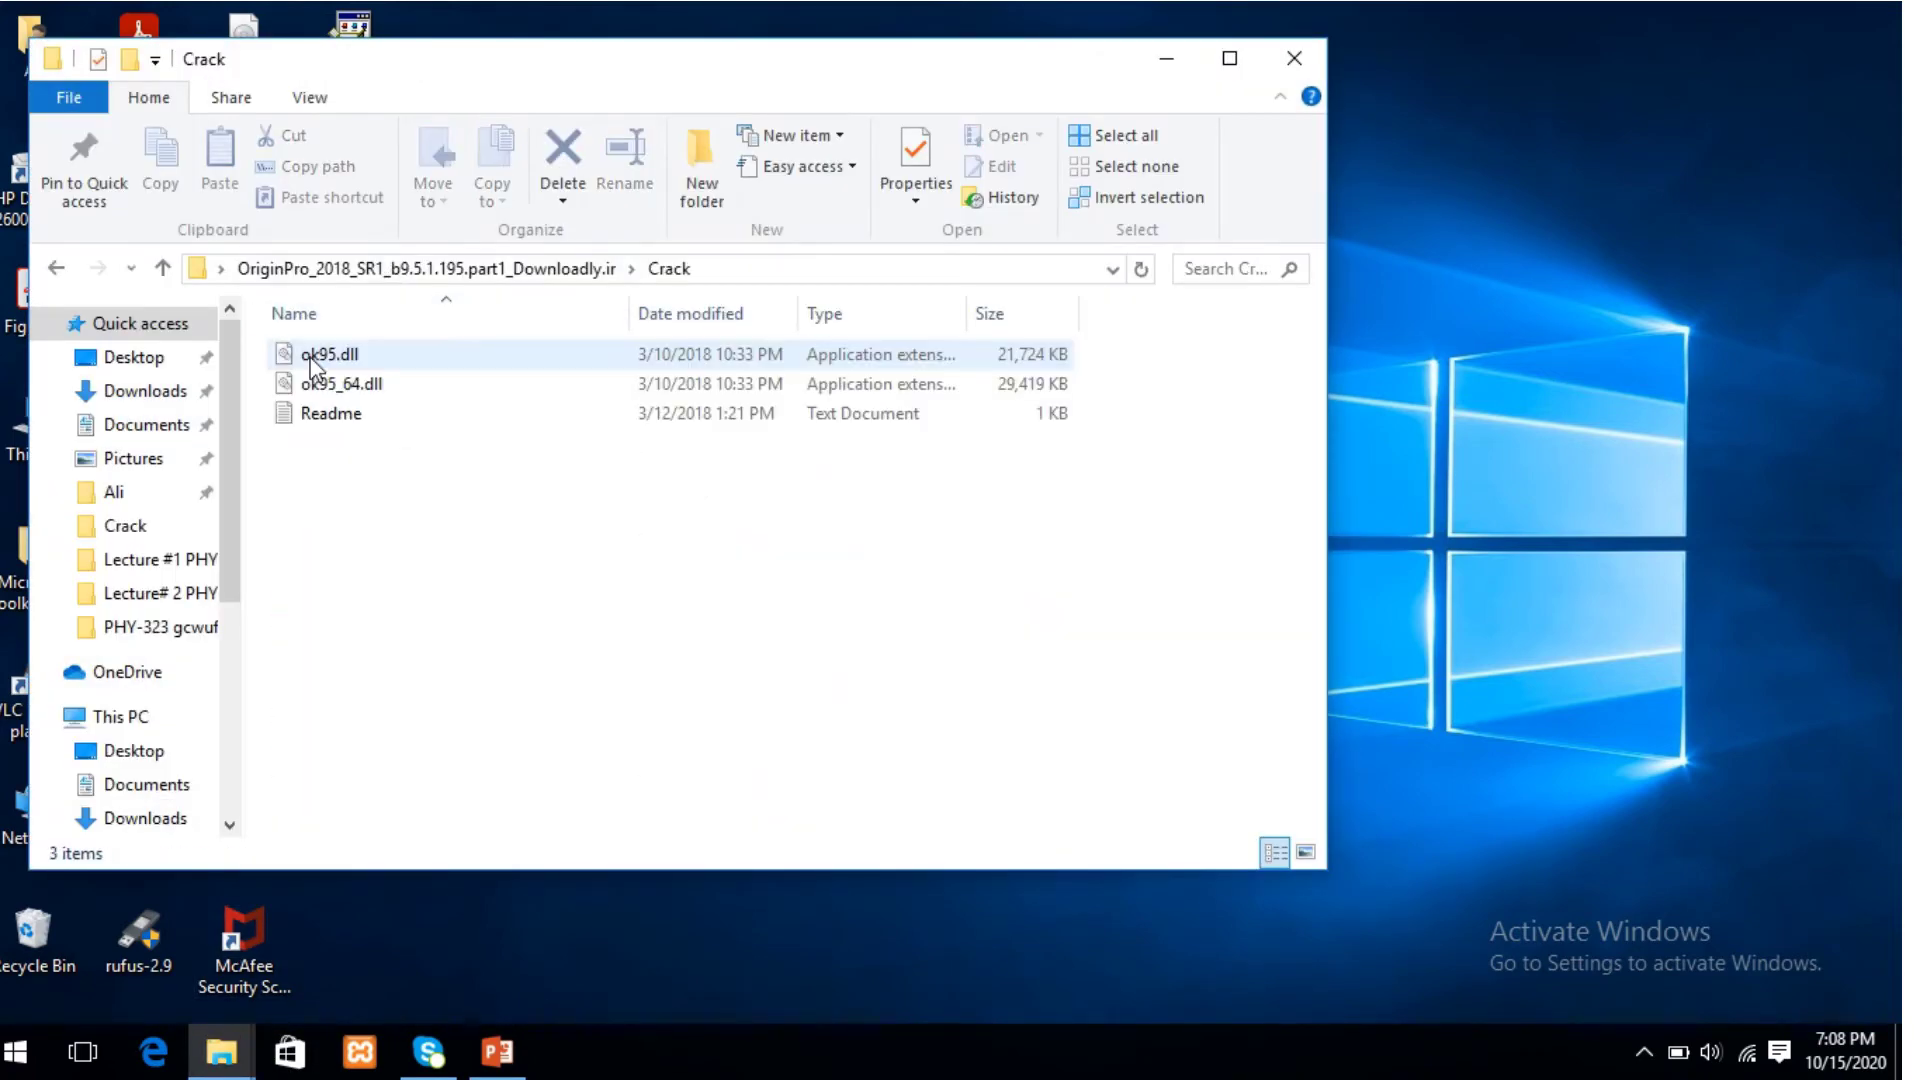
left_click(295, 360)
left_click(395, 386, "shift")
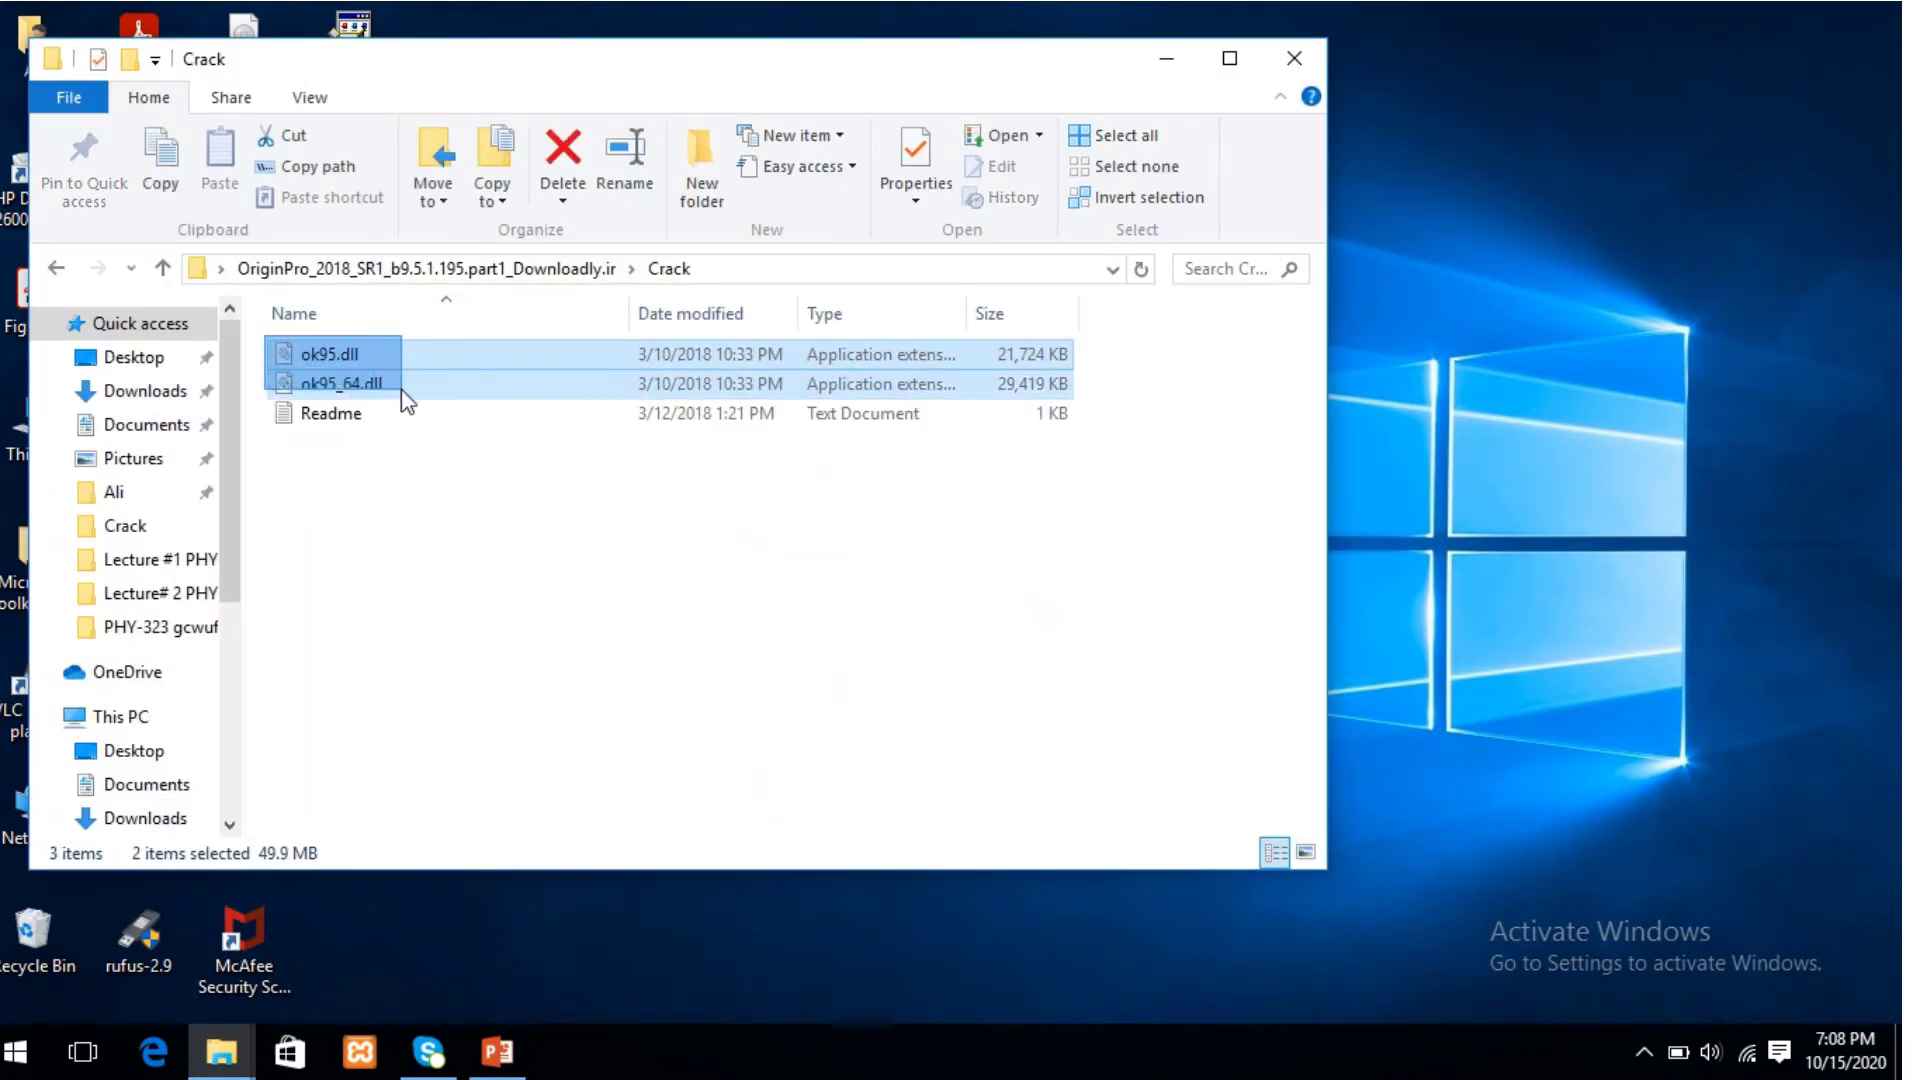
right_click(386, 384)
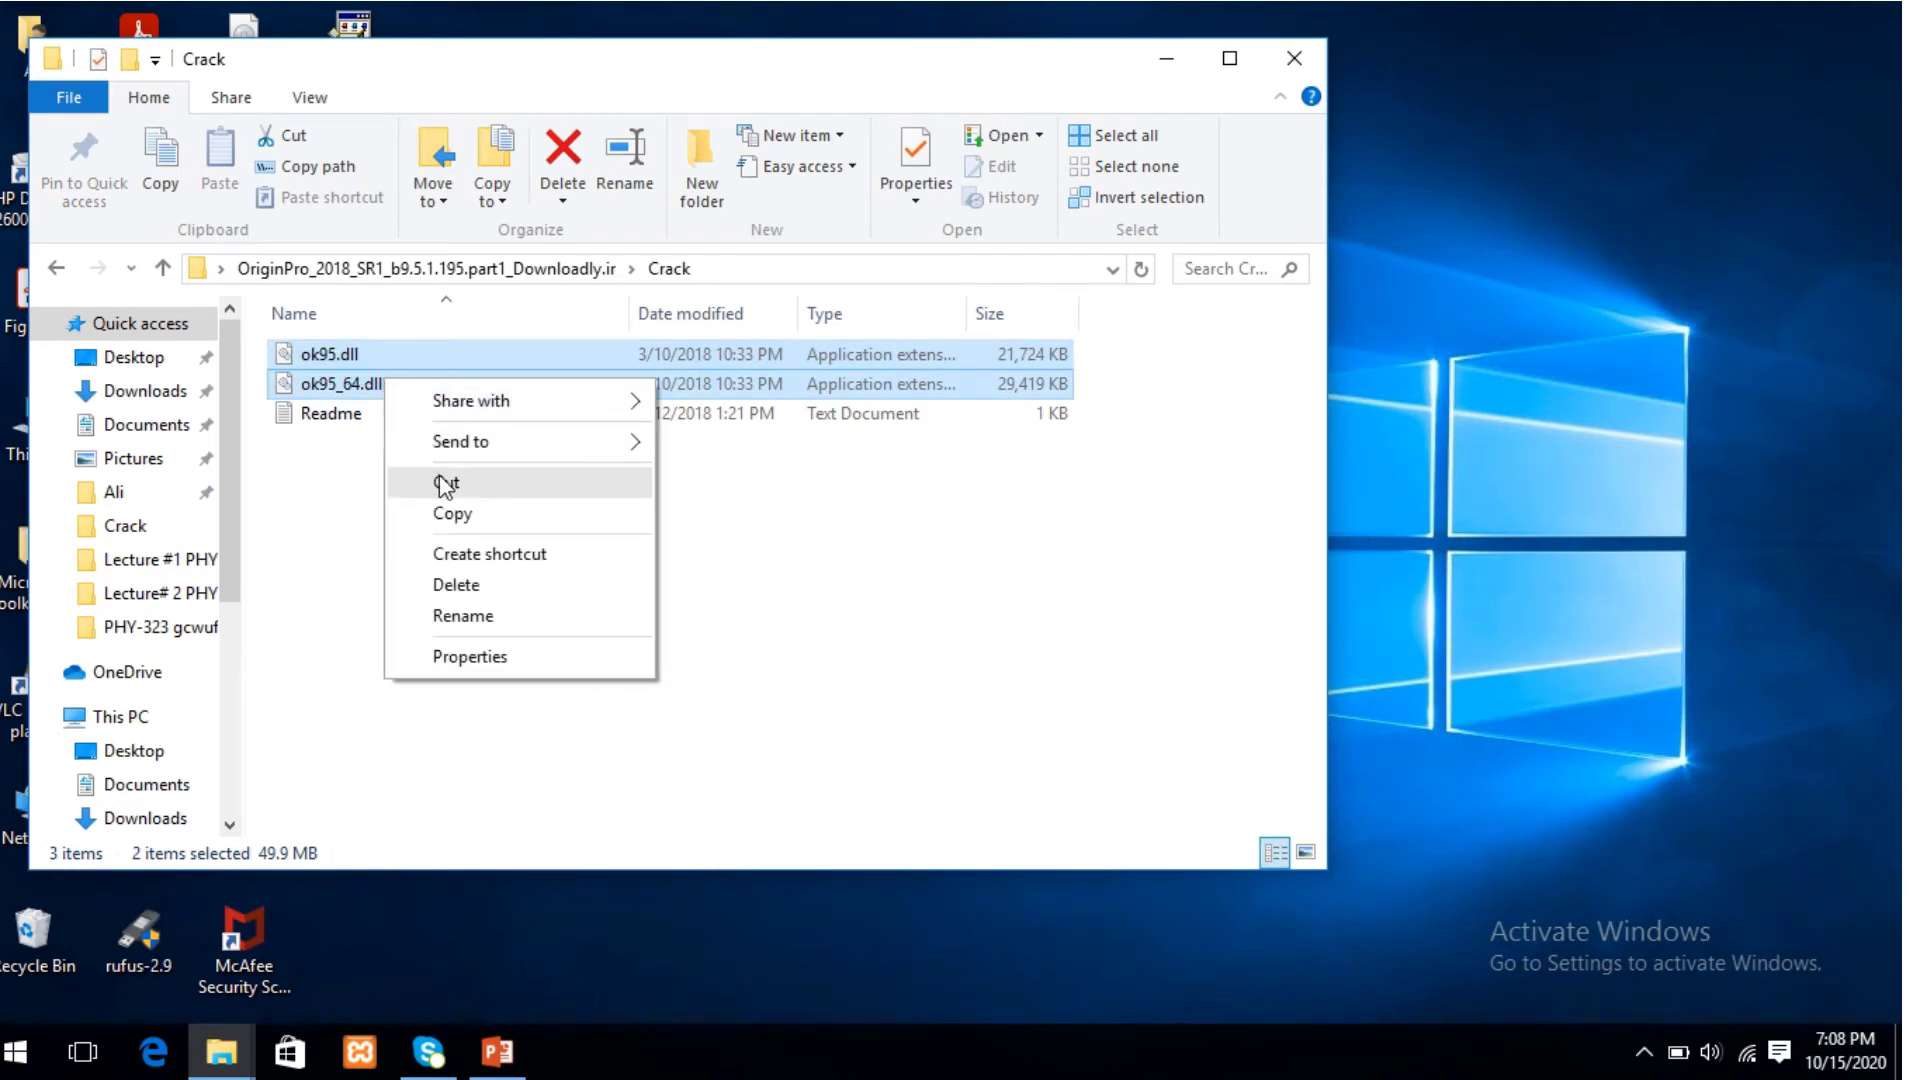
left_click(455, 513)
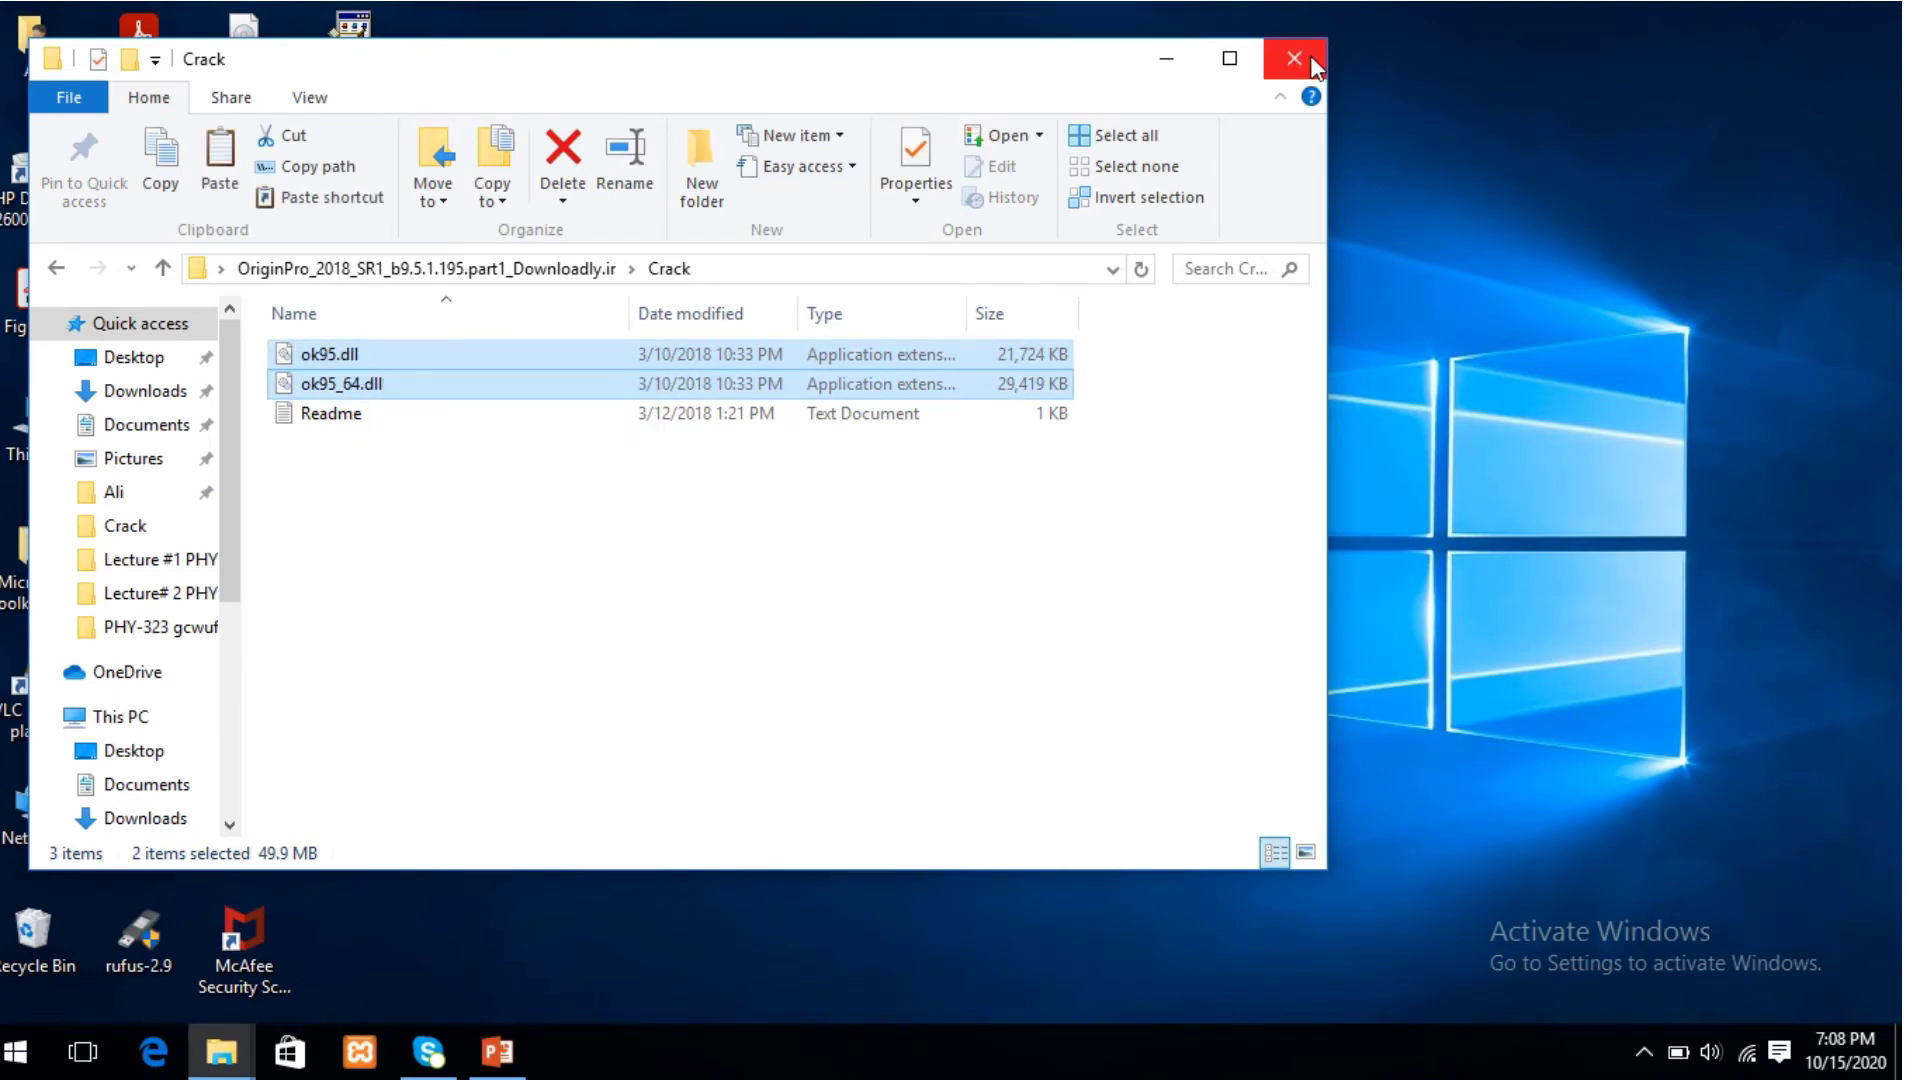
key("super+d")
Paste both dll files into C:\Program Files\OriginLab, granting administrator permission for each
double_click(51, 442)
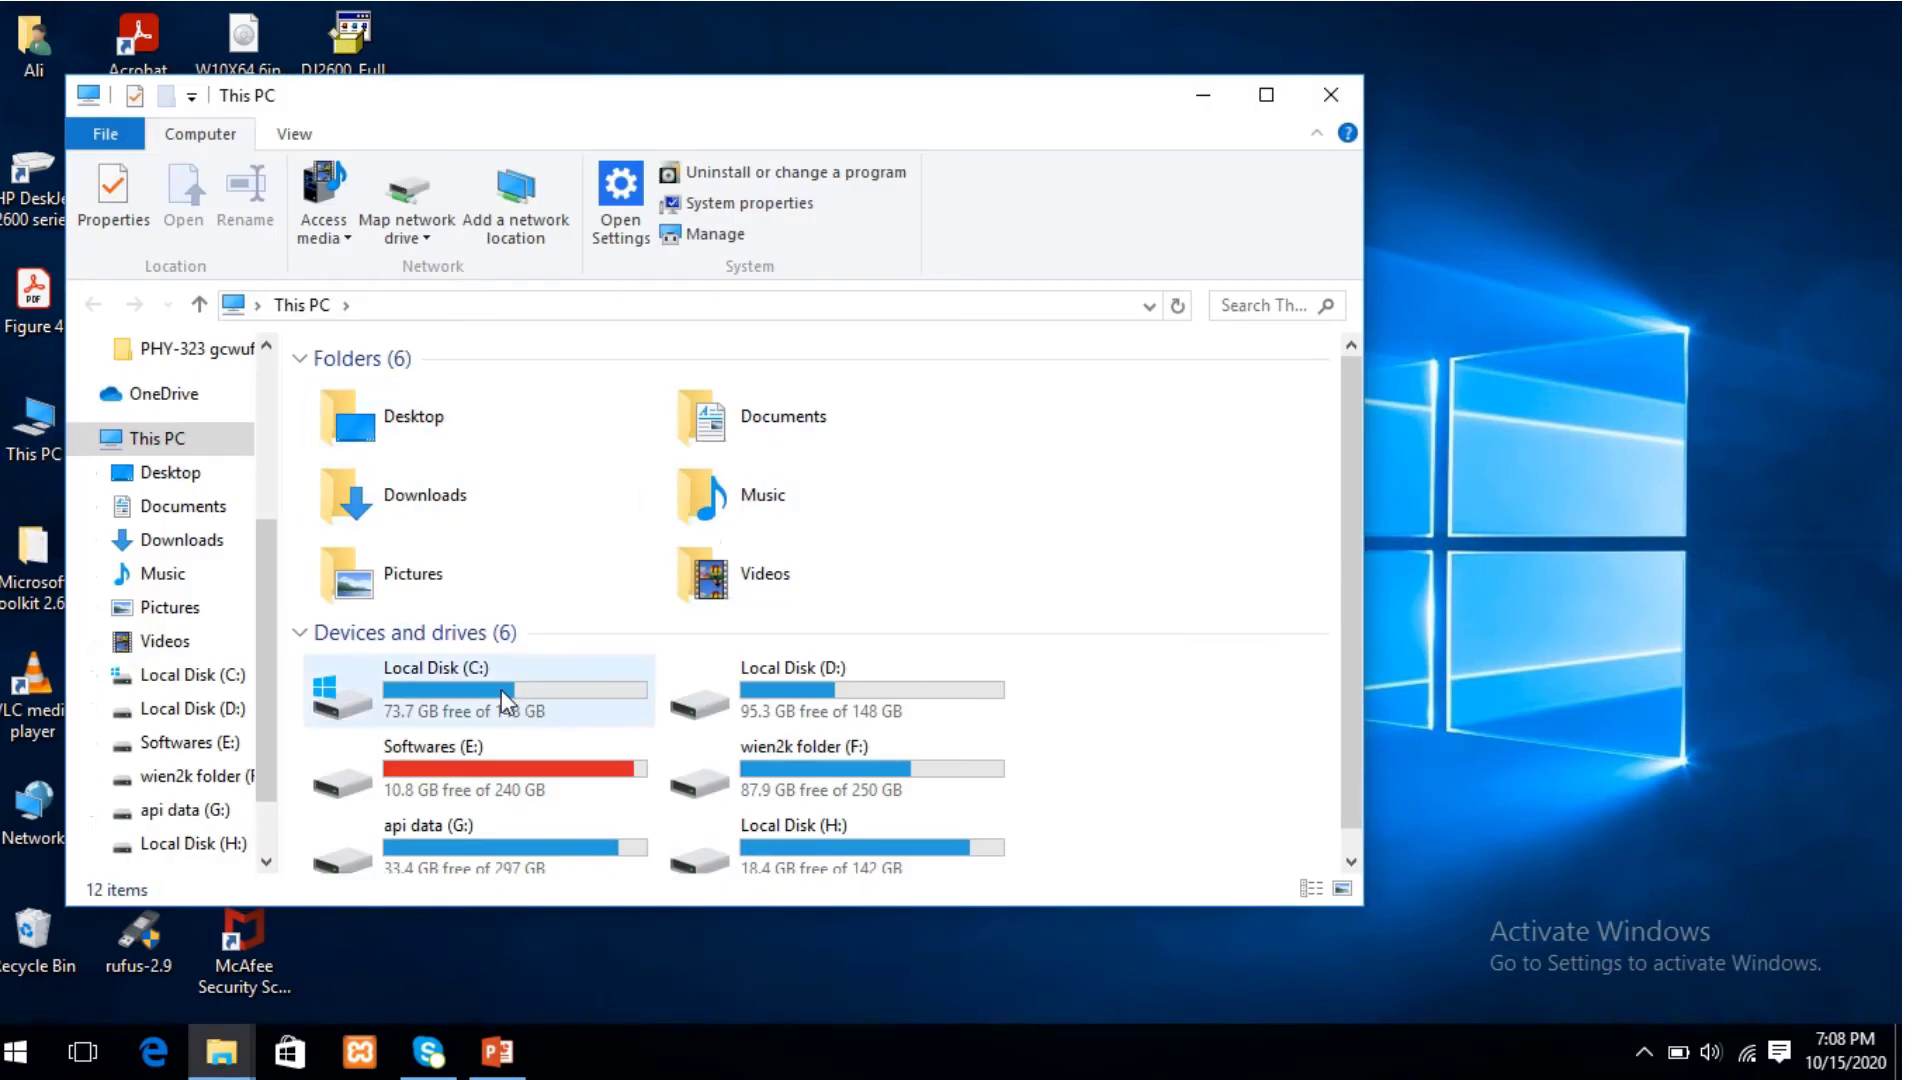
left_click(500, 700)
double_click(500, 700)
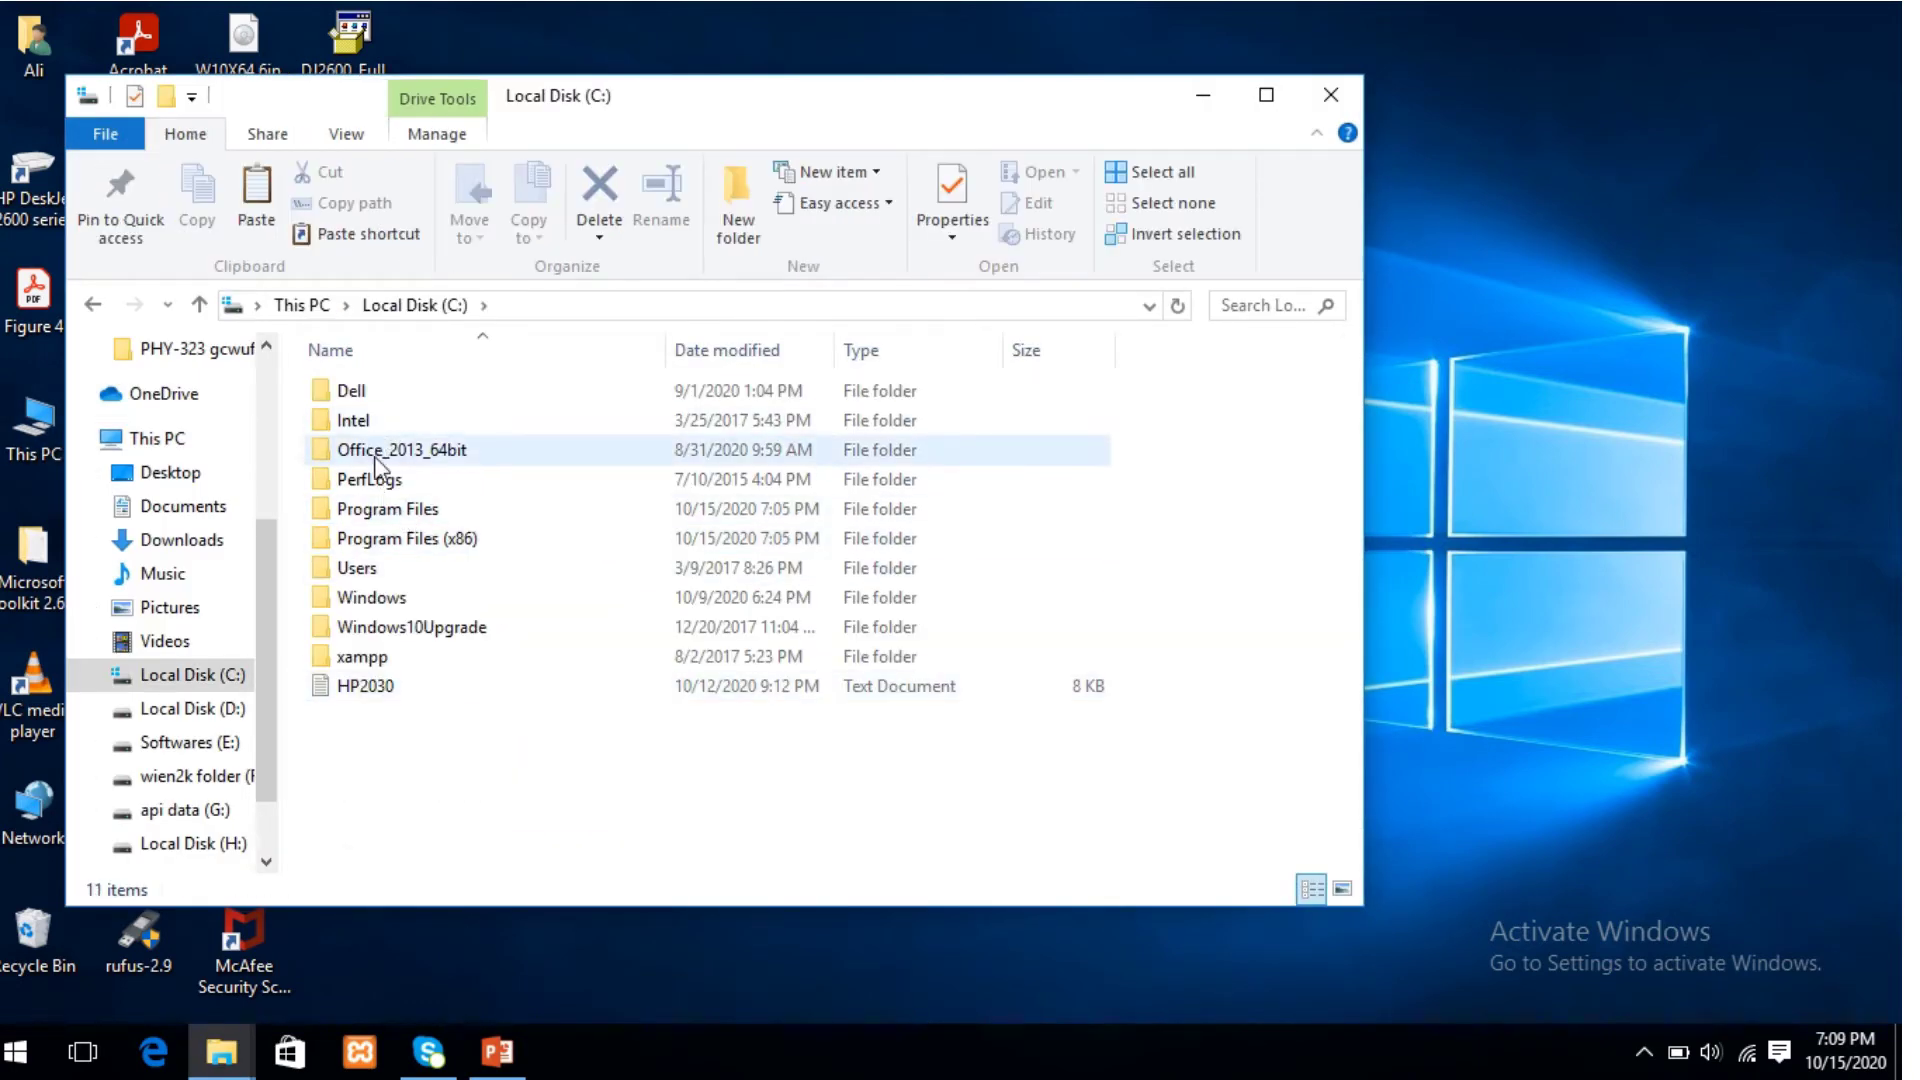
double_click(365, 514)
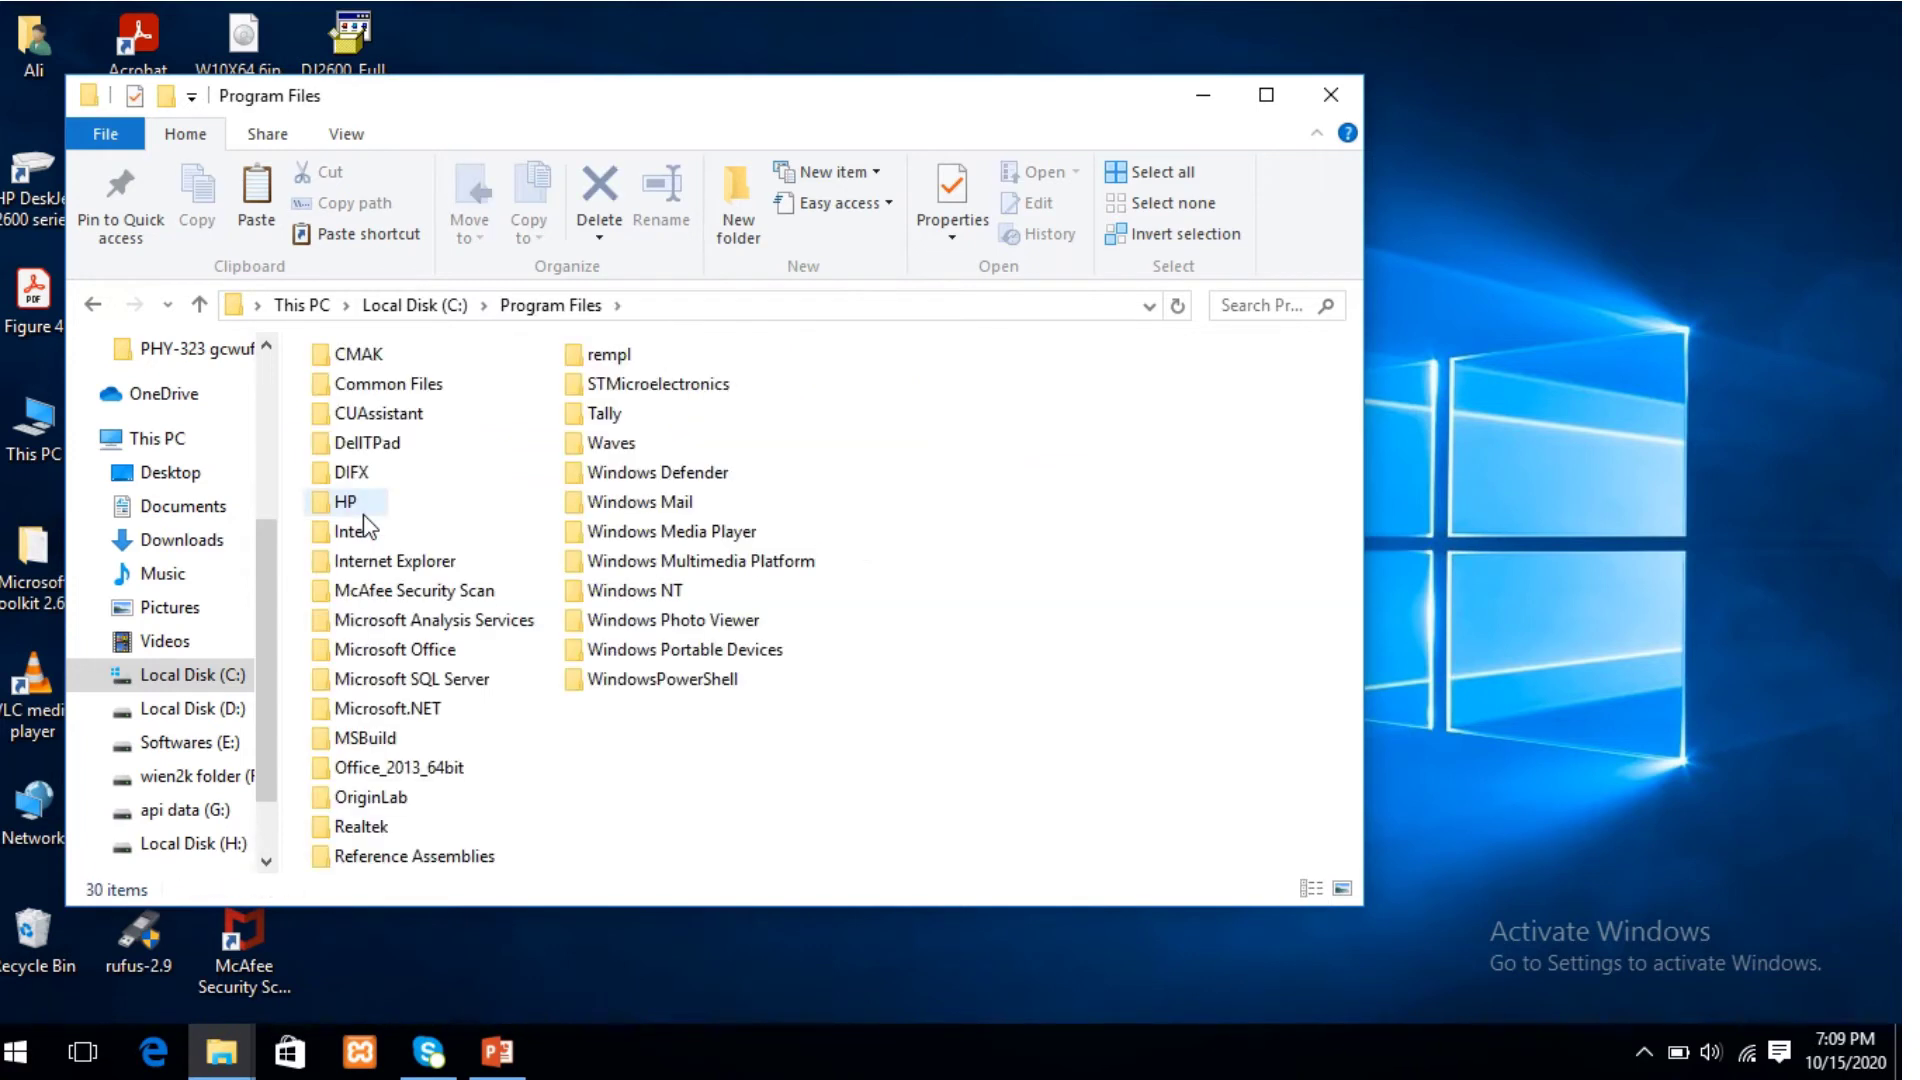
double_click(388, 797)
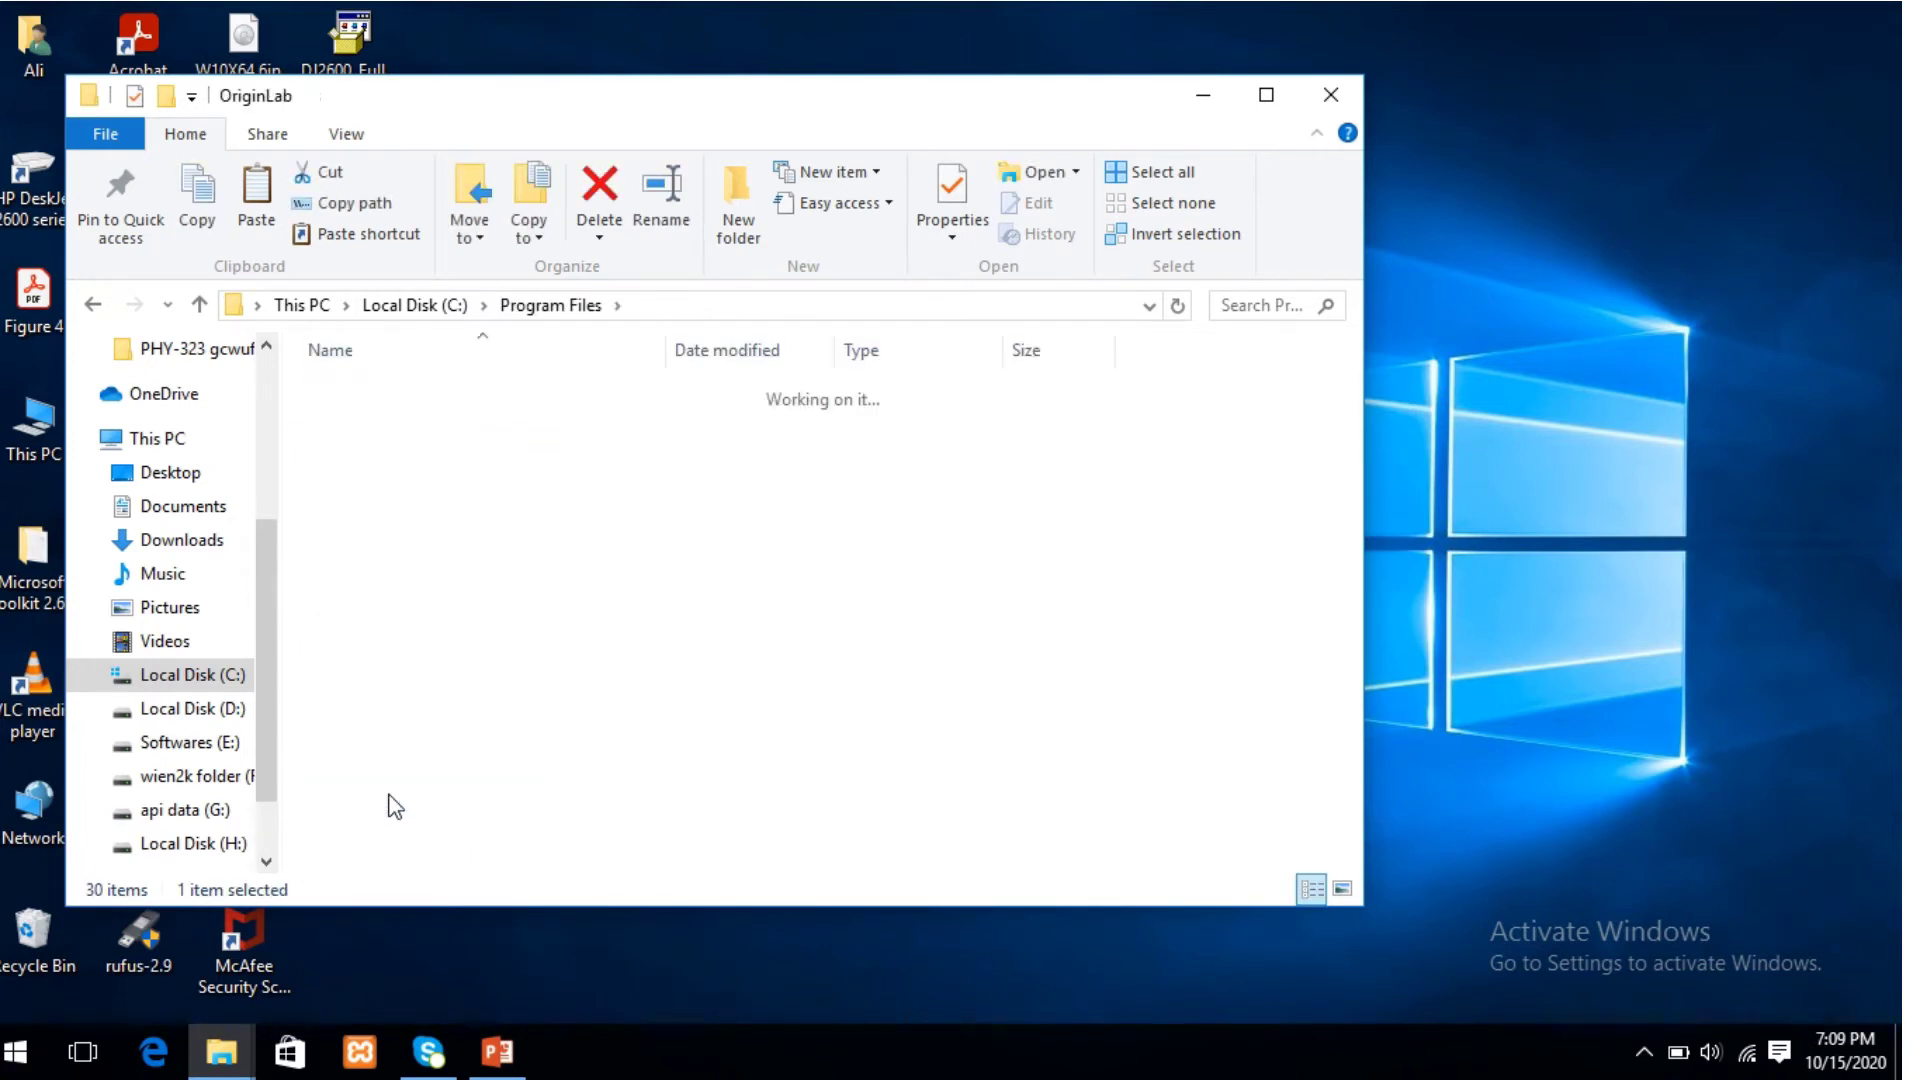
right_click(398, 586)
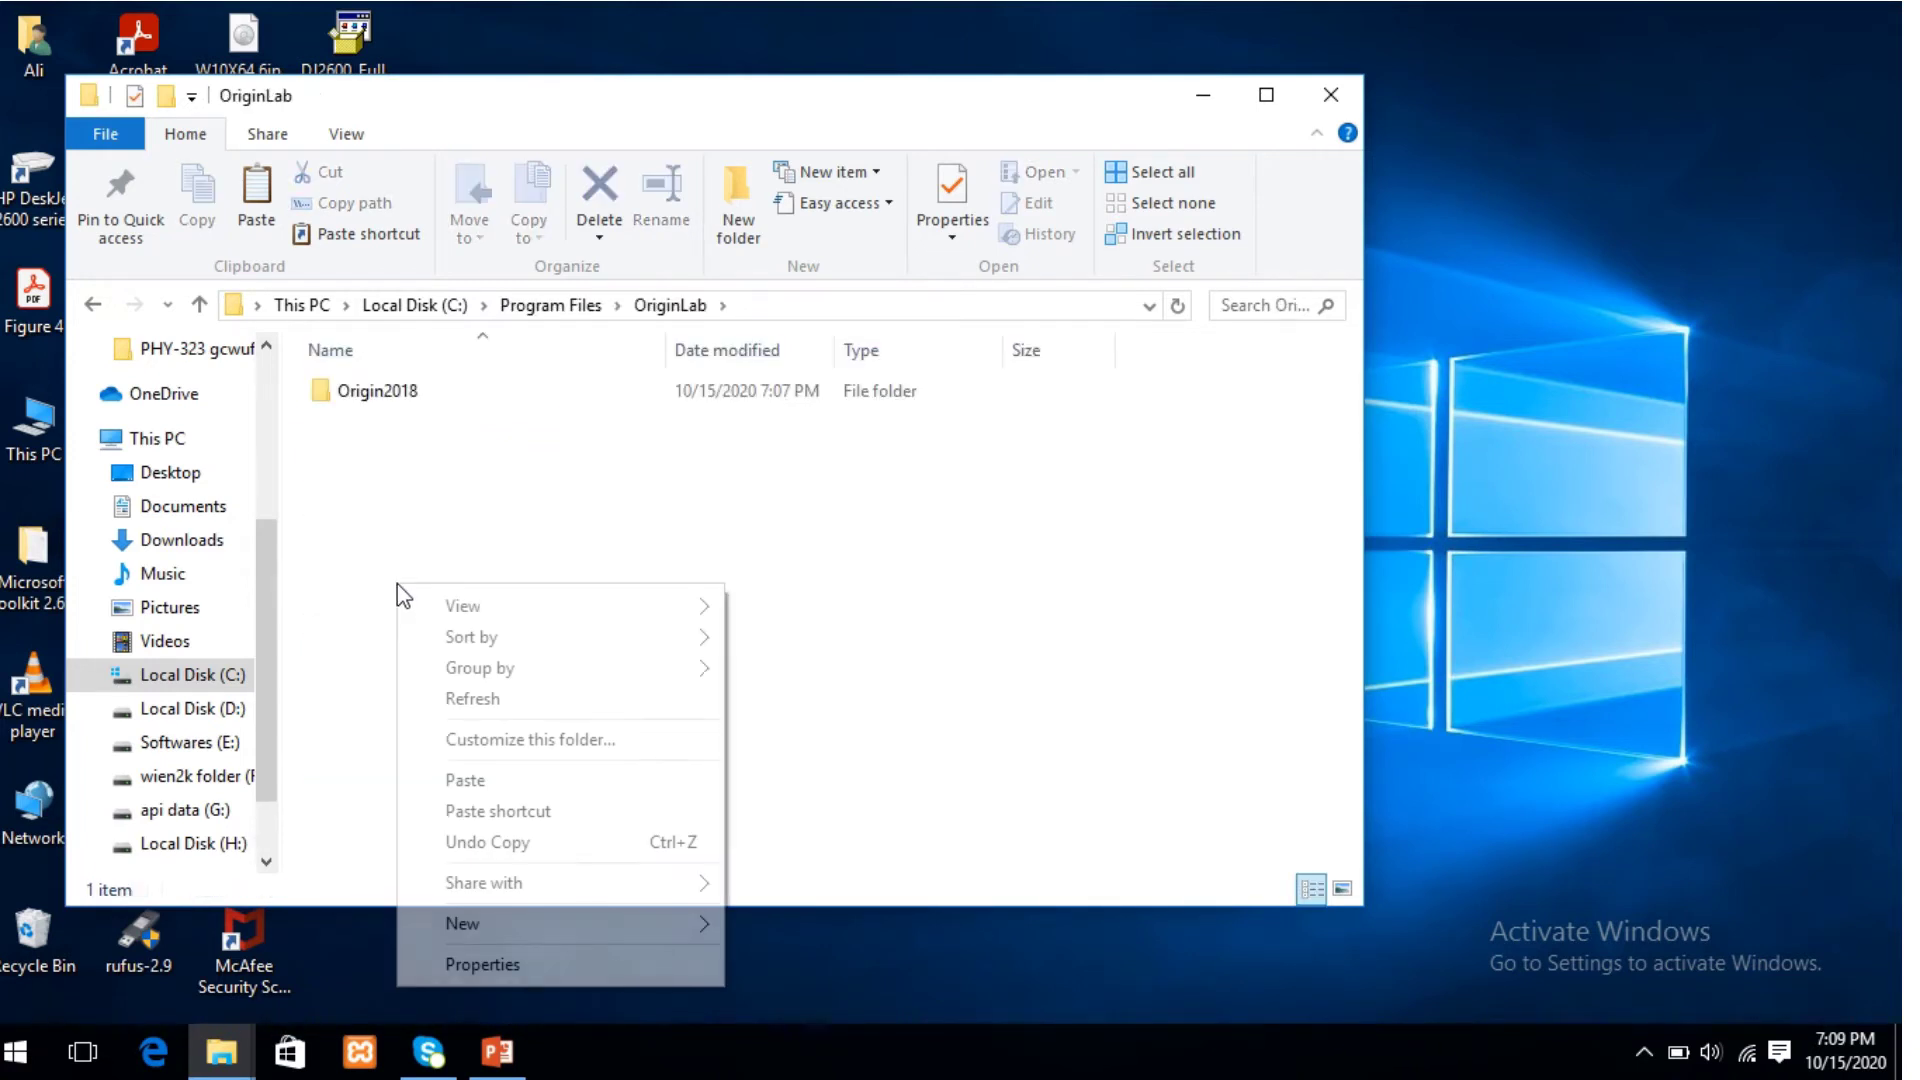
left_click(484, 782)
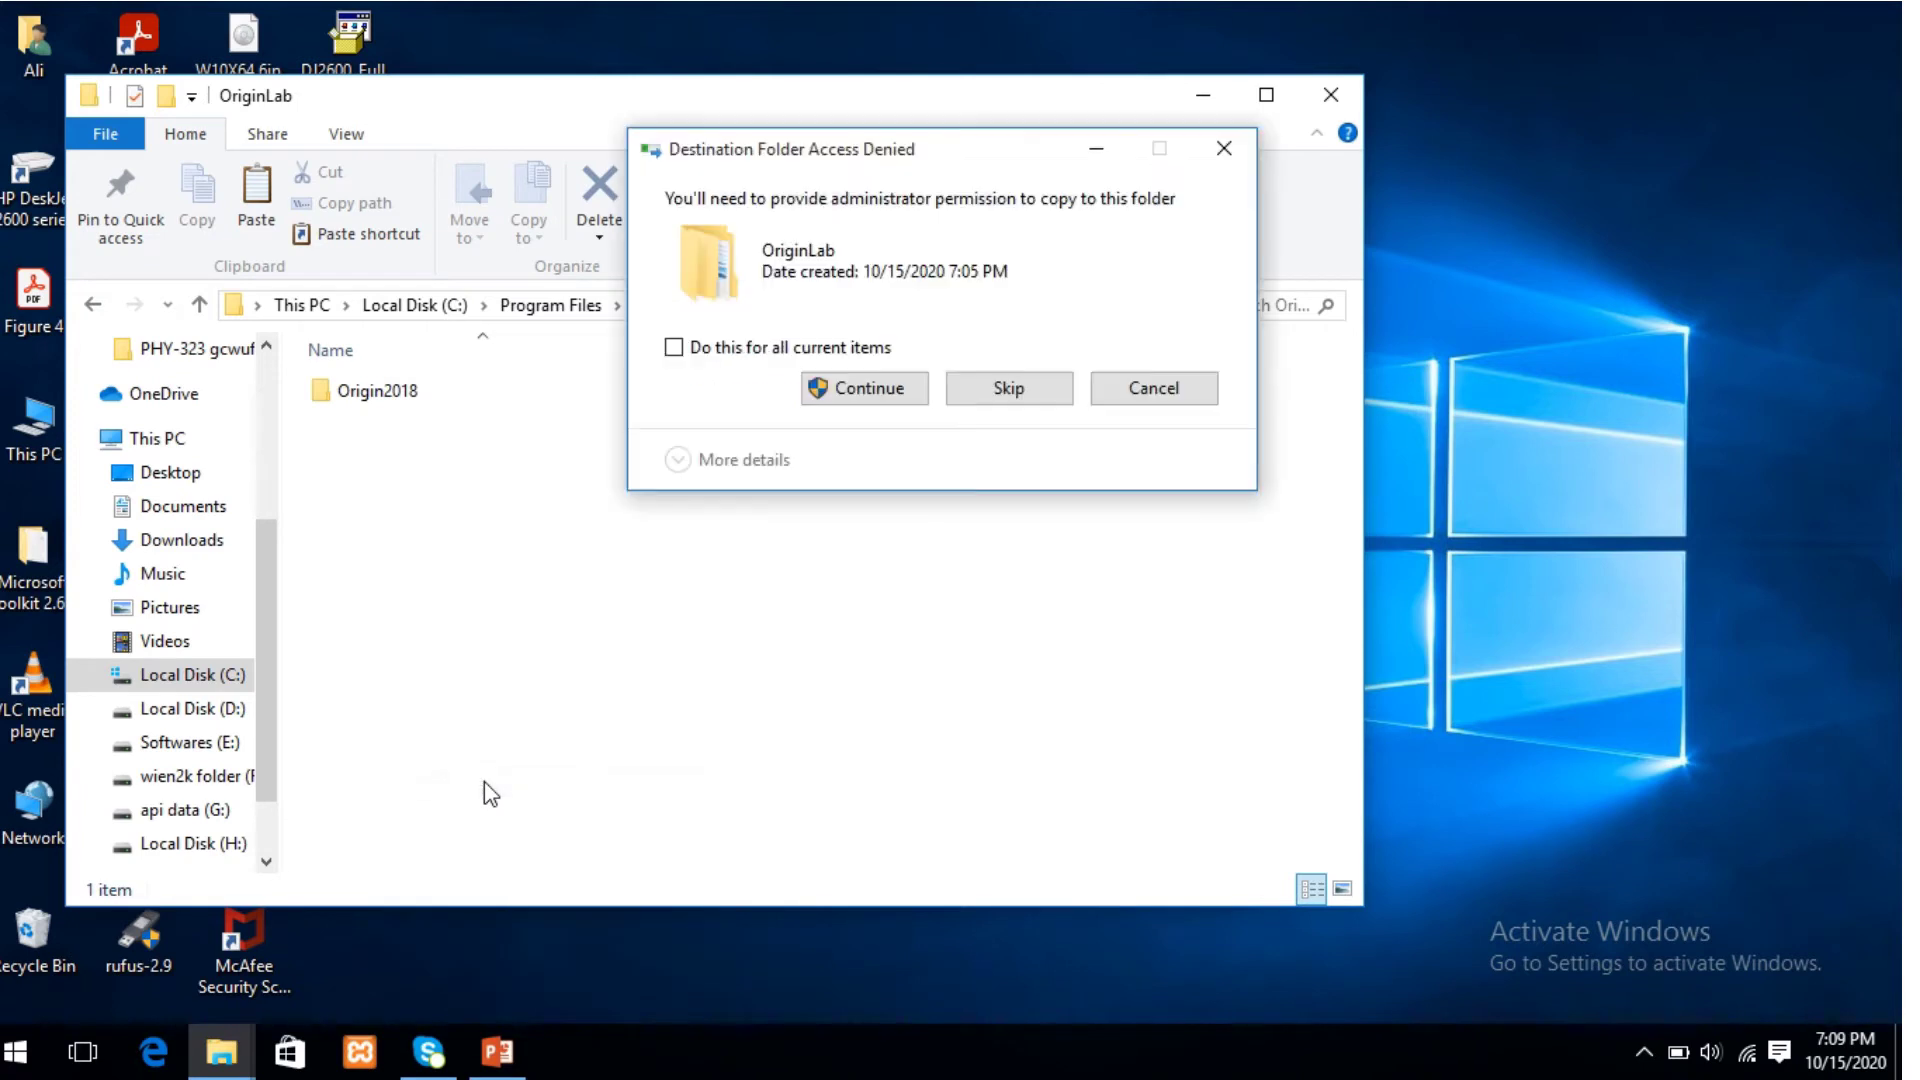
left_click(868, 389)
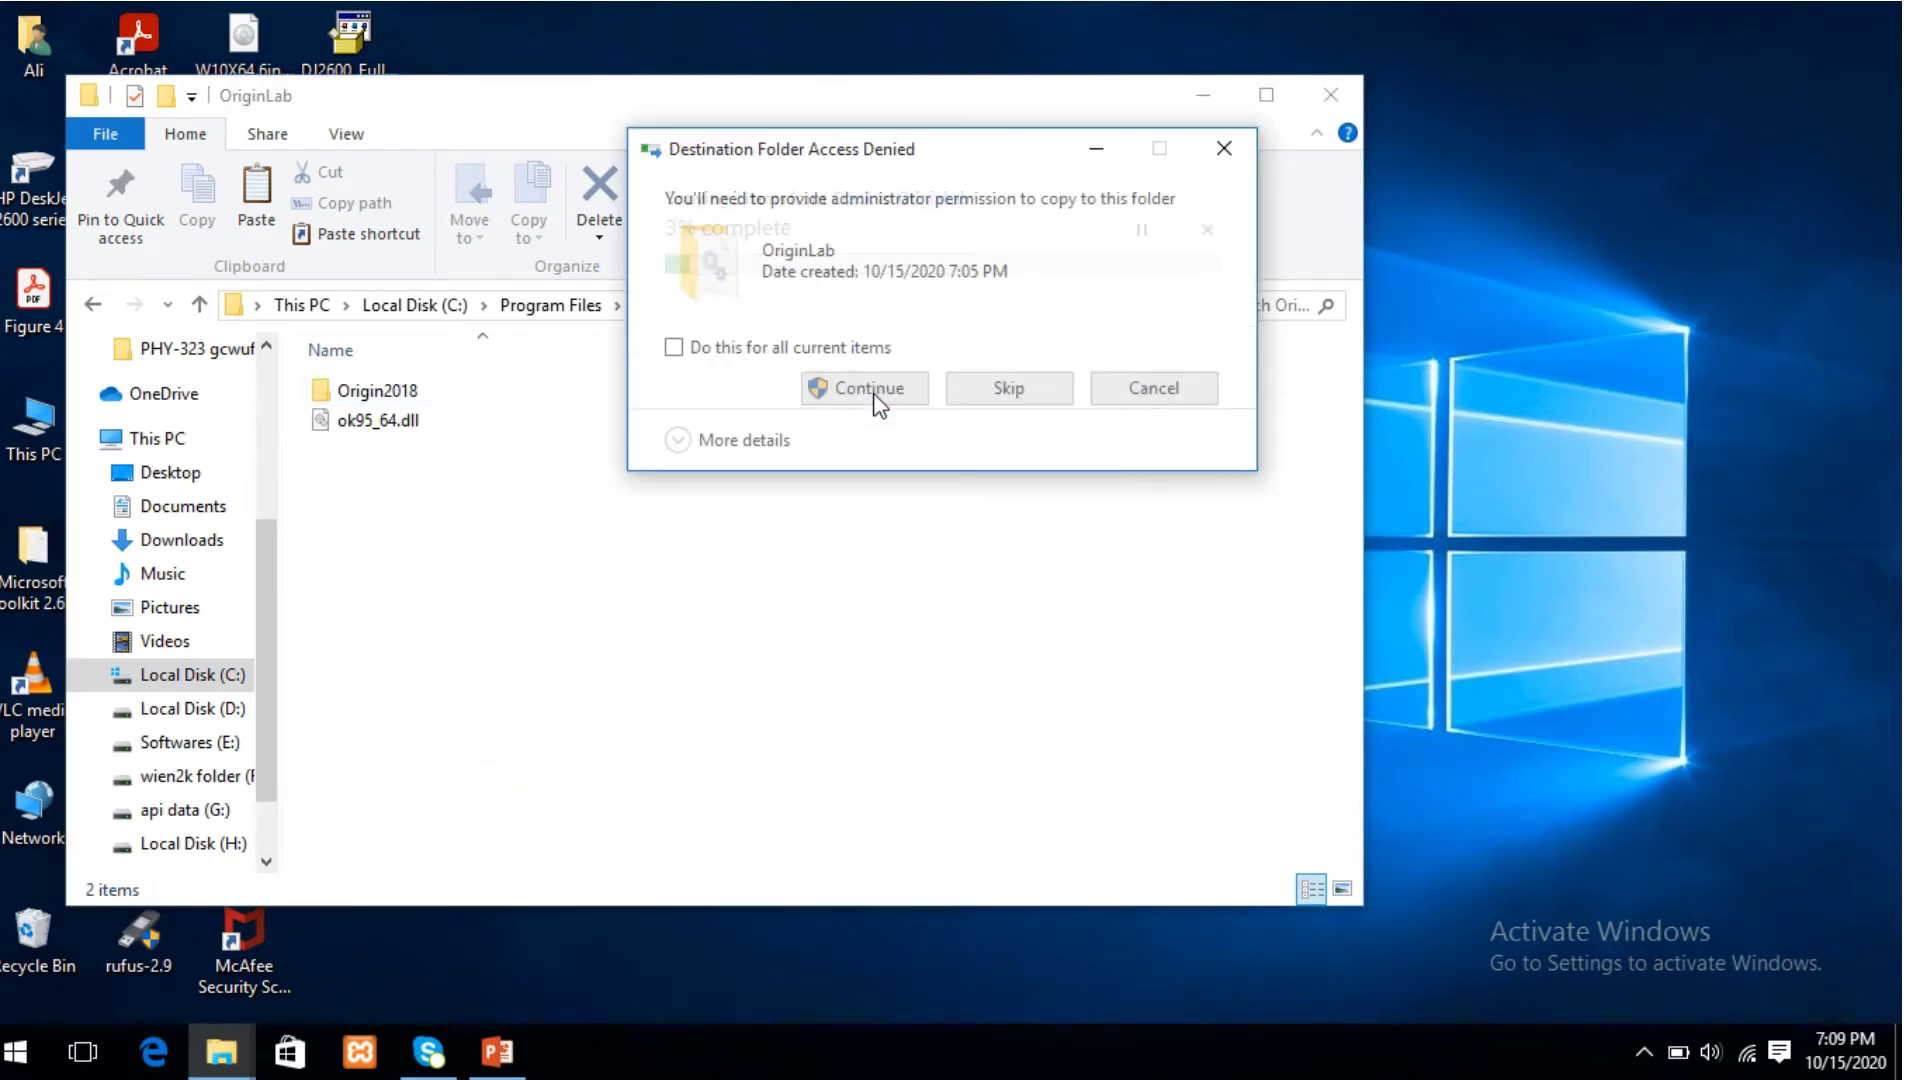
left_click(871, 391)
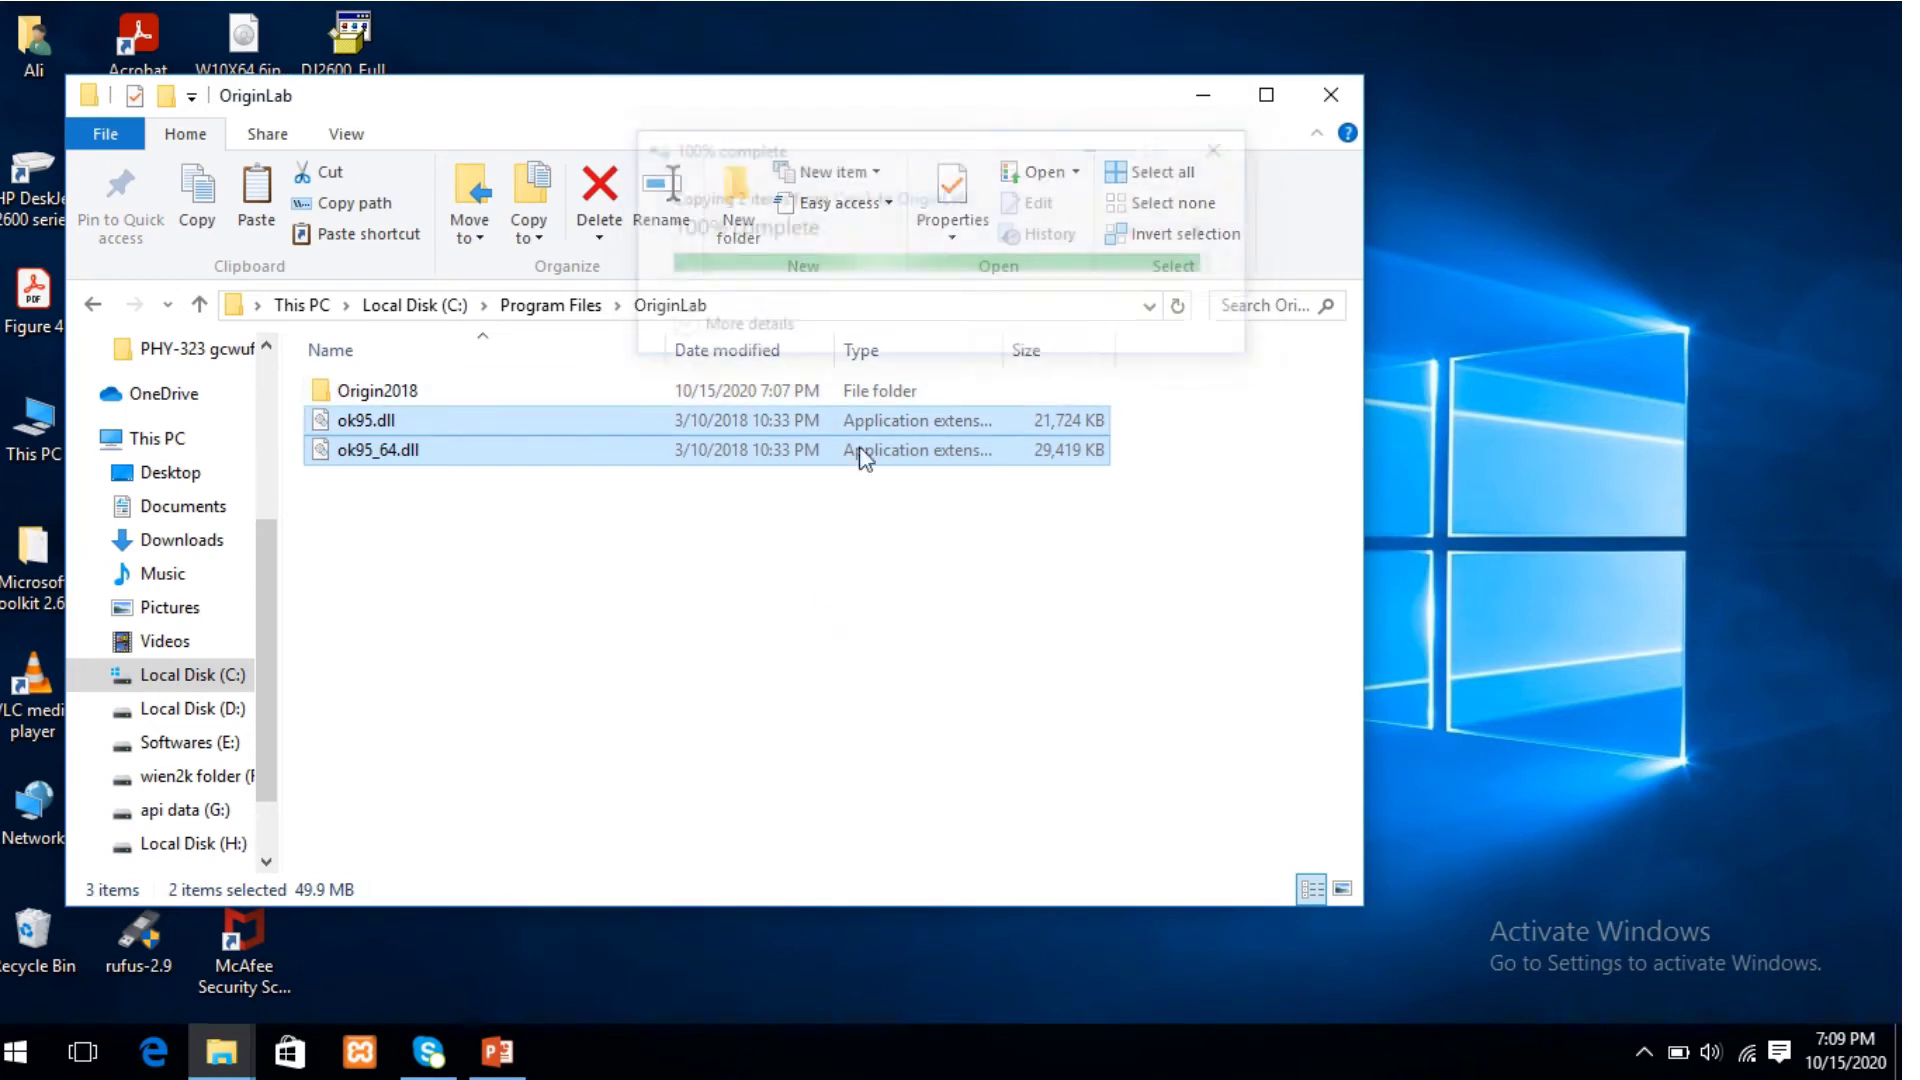
Paste the dll files into Origin2018, replacing existing copies with admin permission, then close Explorer
double_click(322, 397)
right_click(1093, 416)
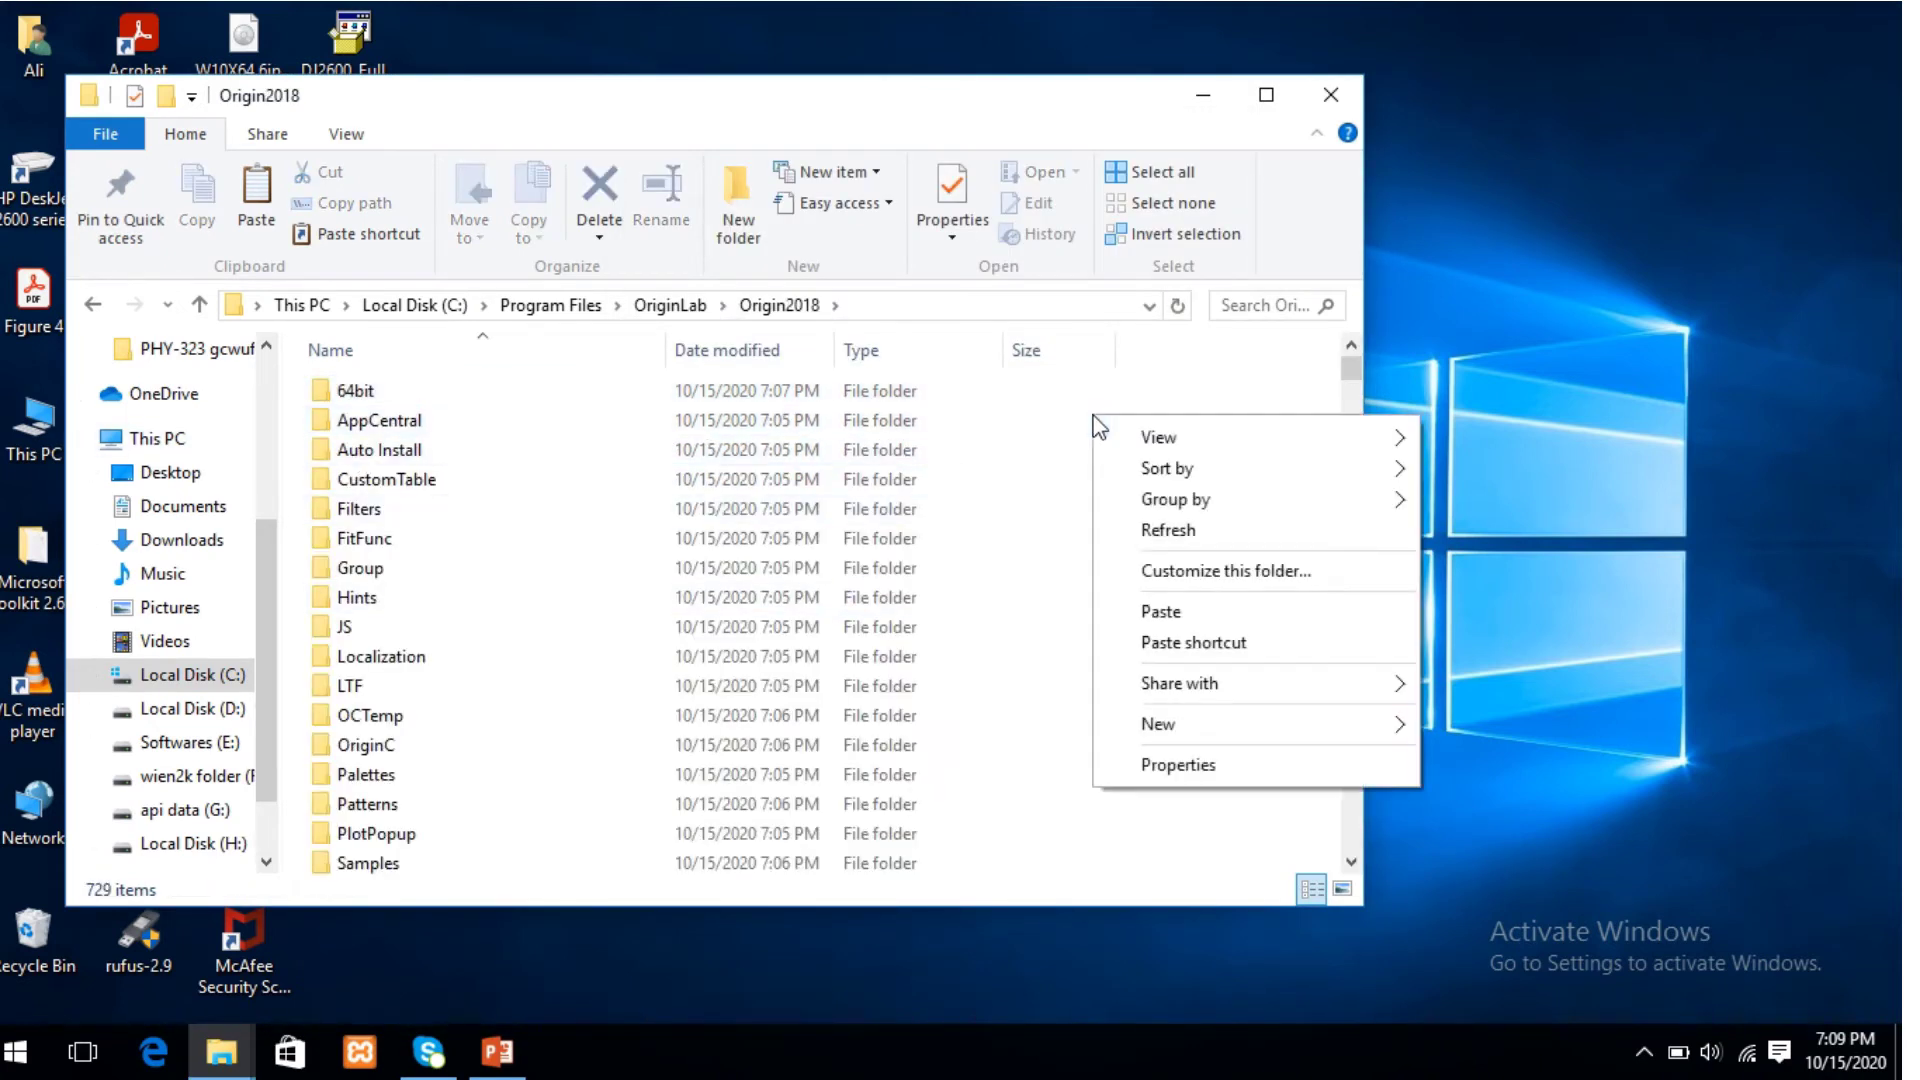
left_click(1175, 616)
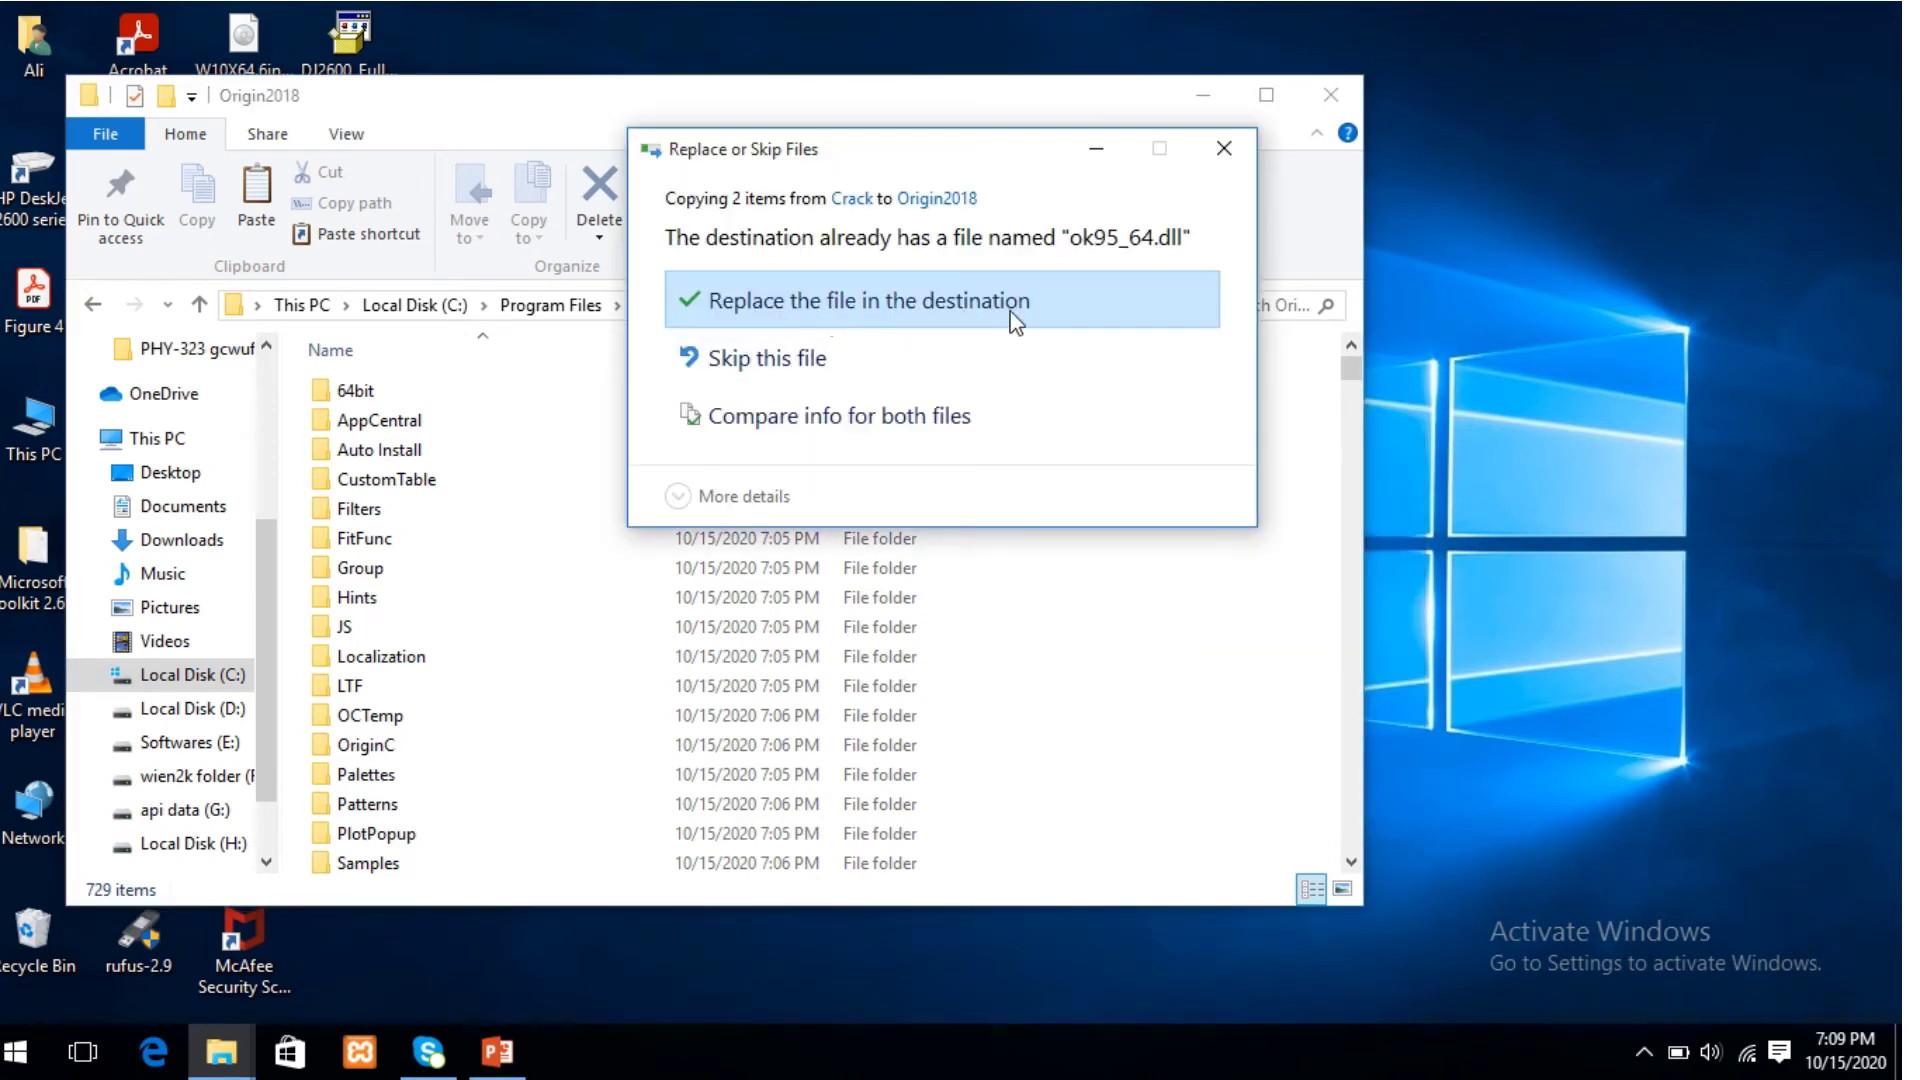
left_click(815, 303)
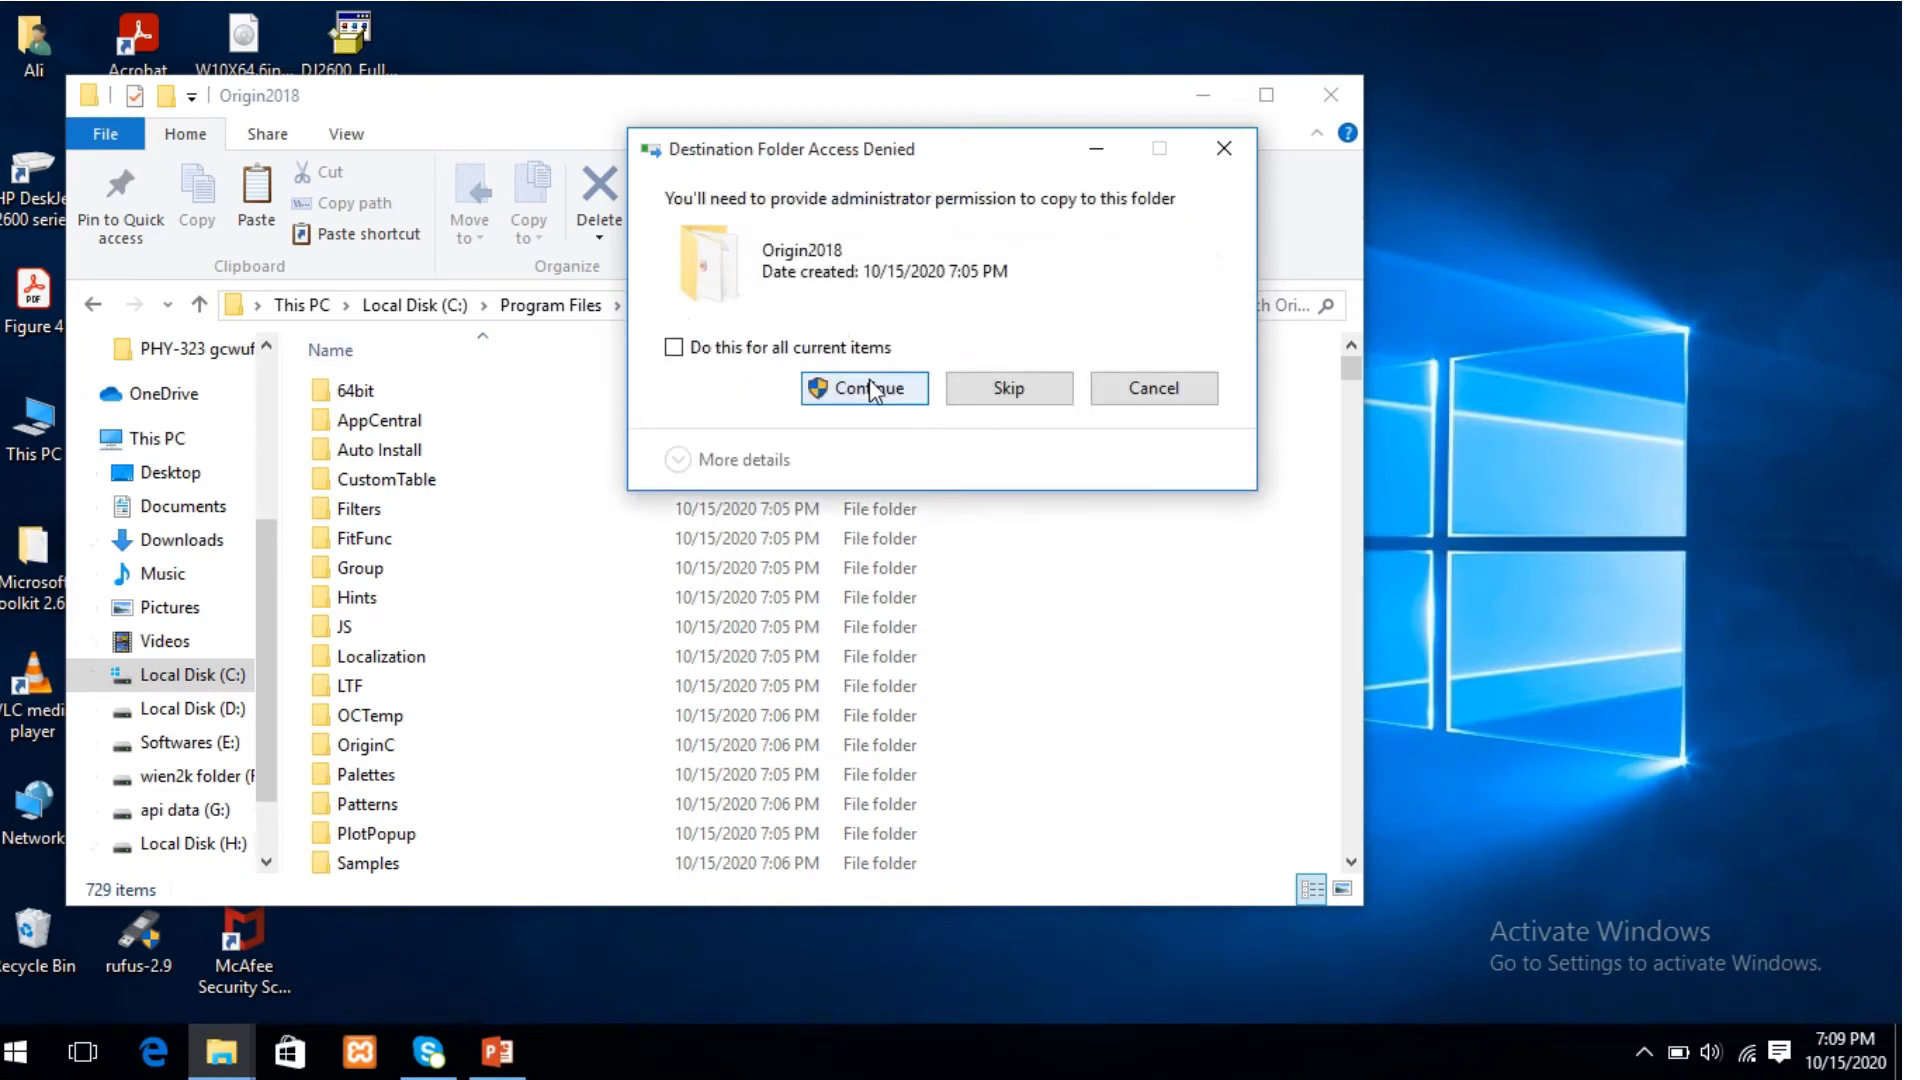
left_click(850, 390)
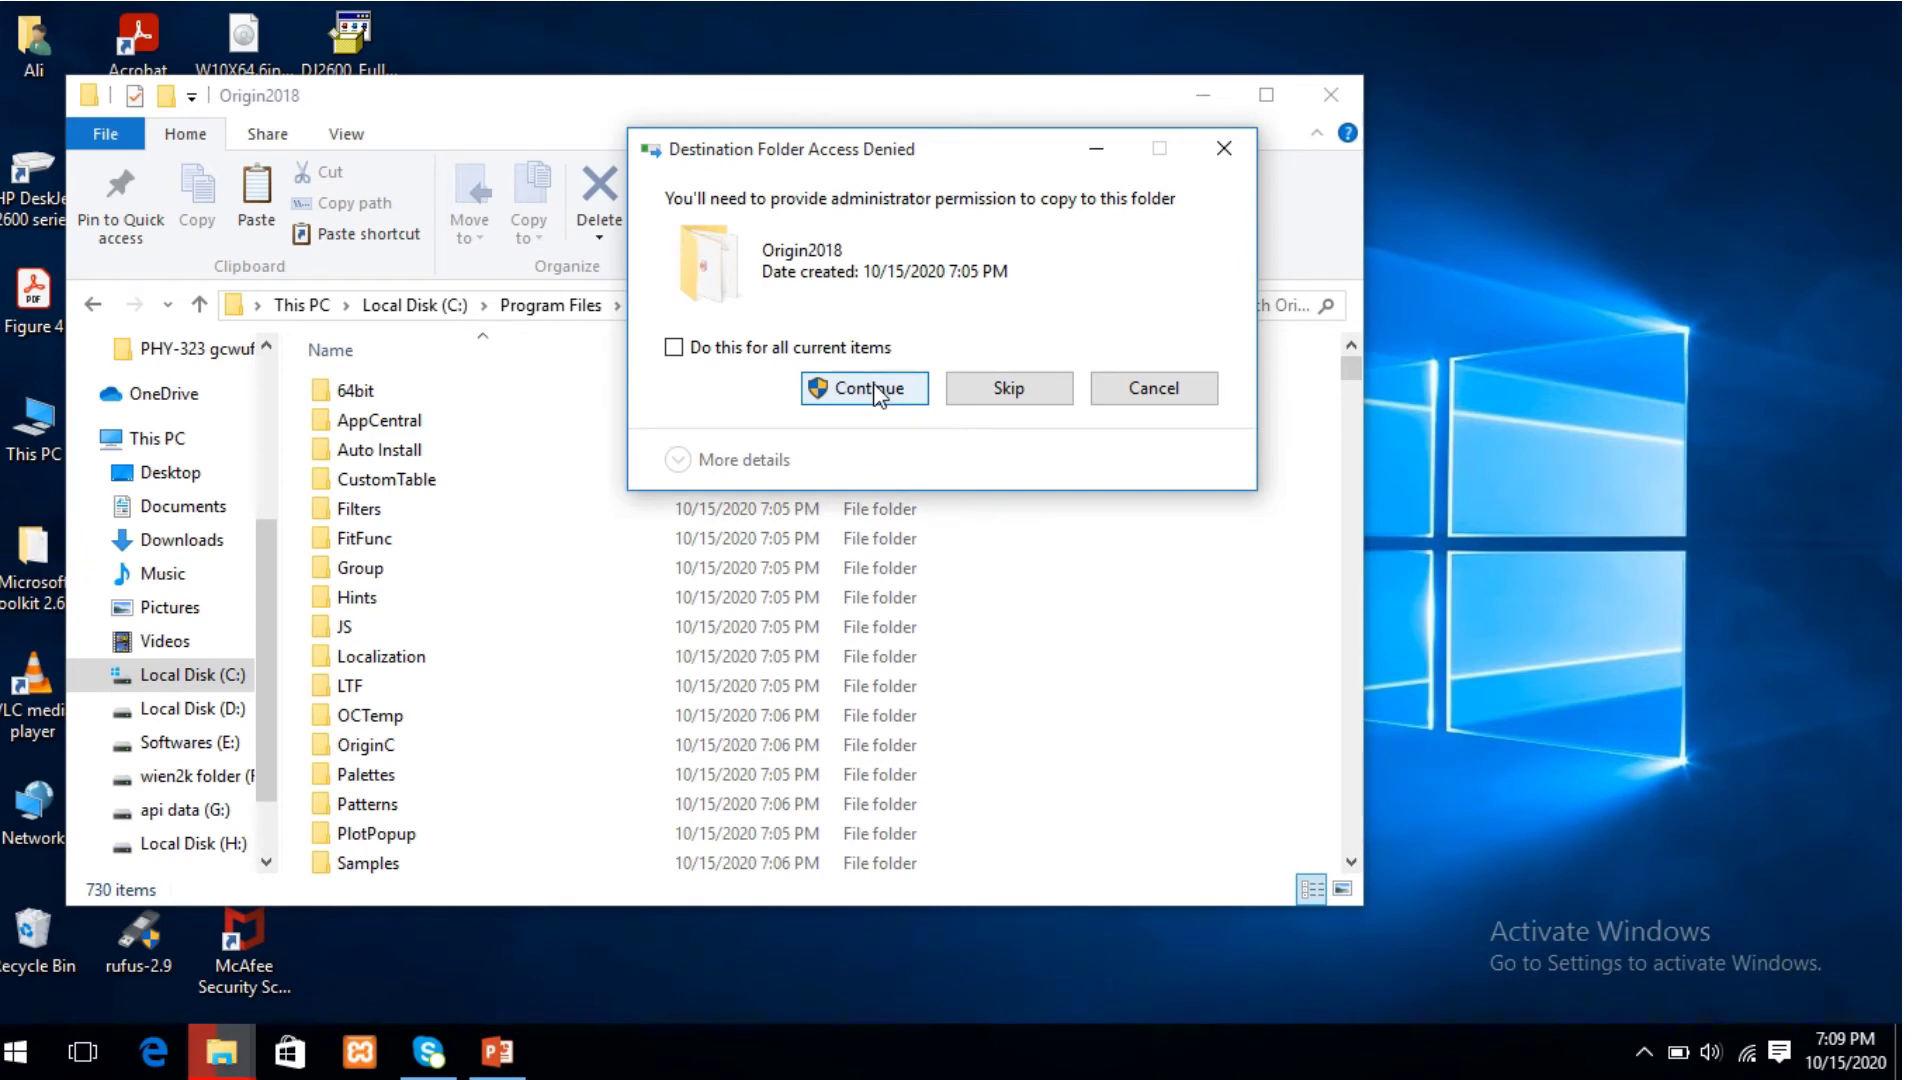
left_click(860, 392)
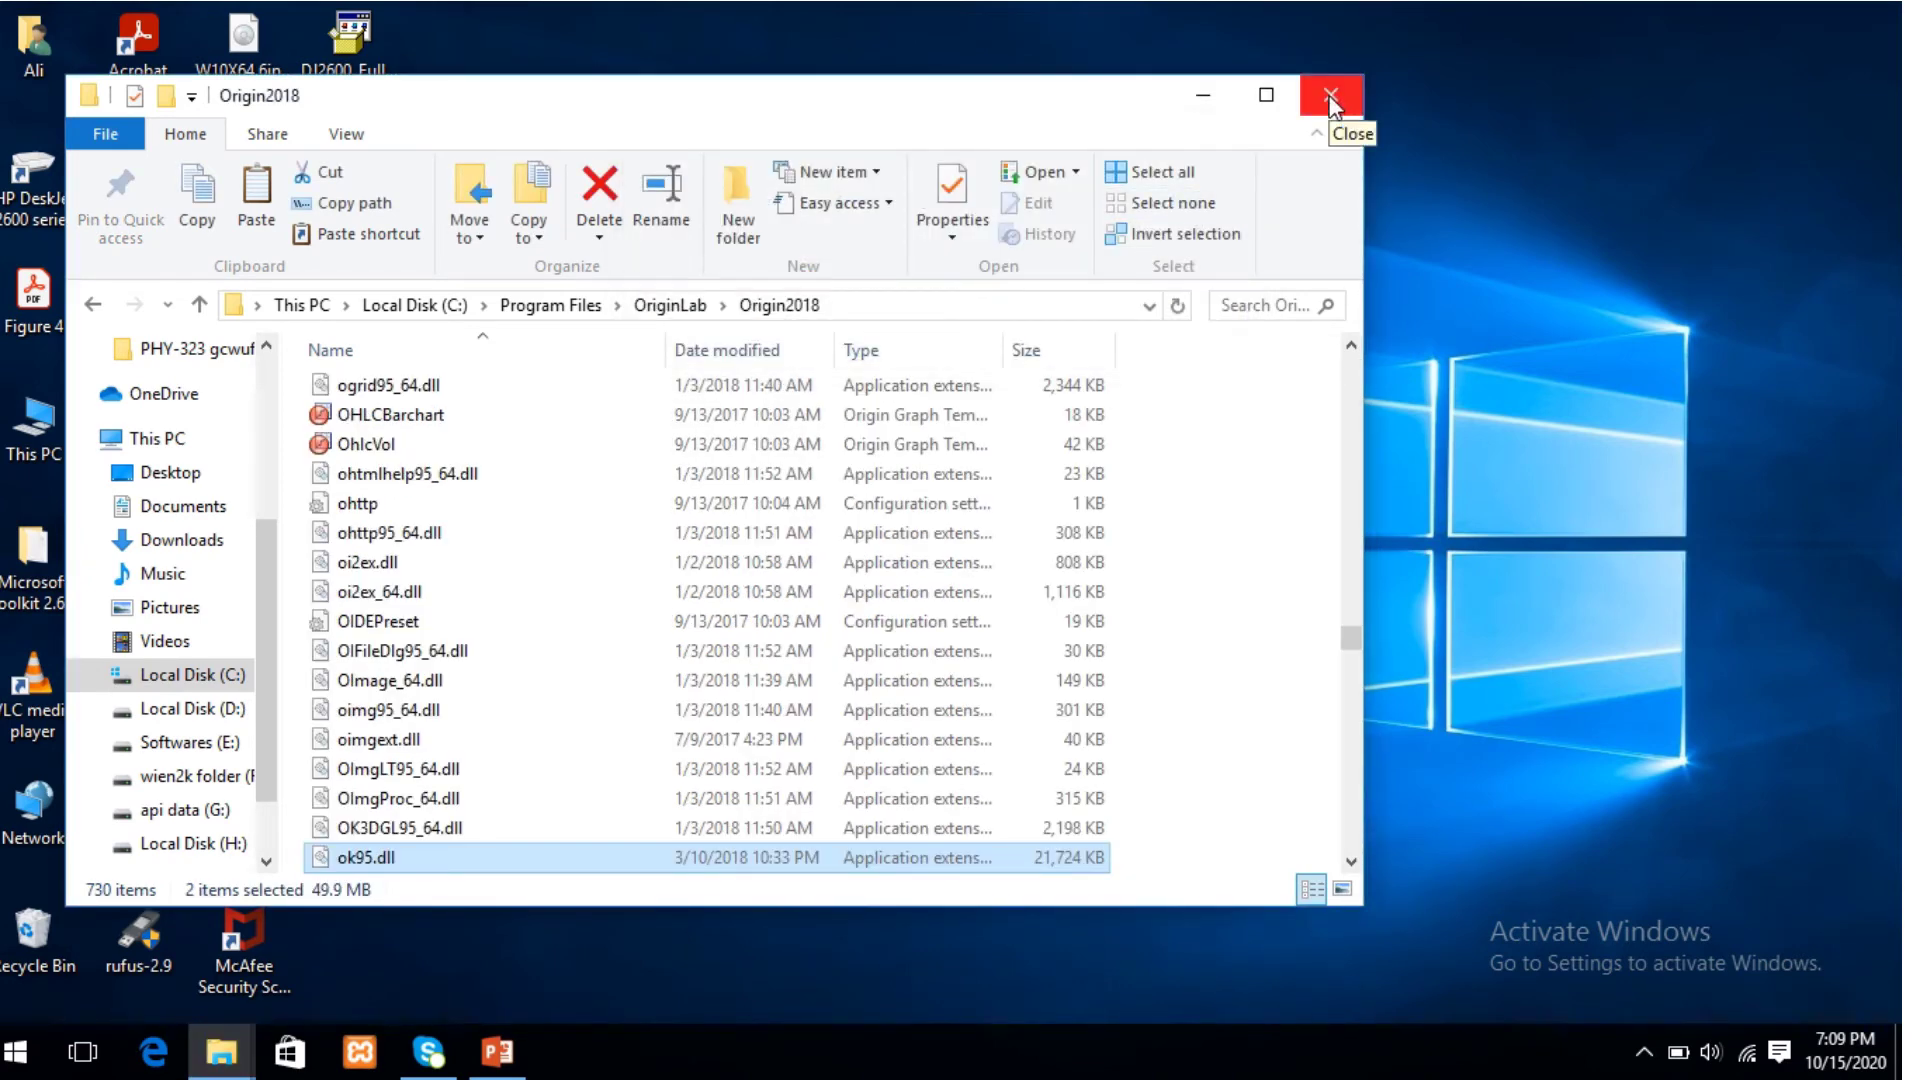
left_click(1331, 97)
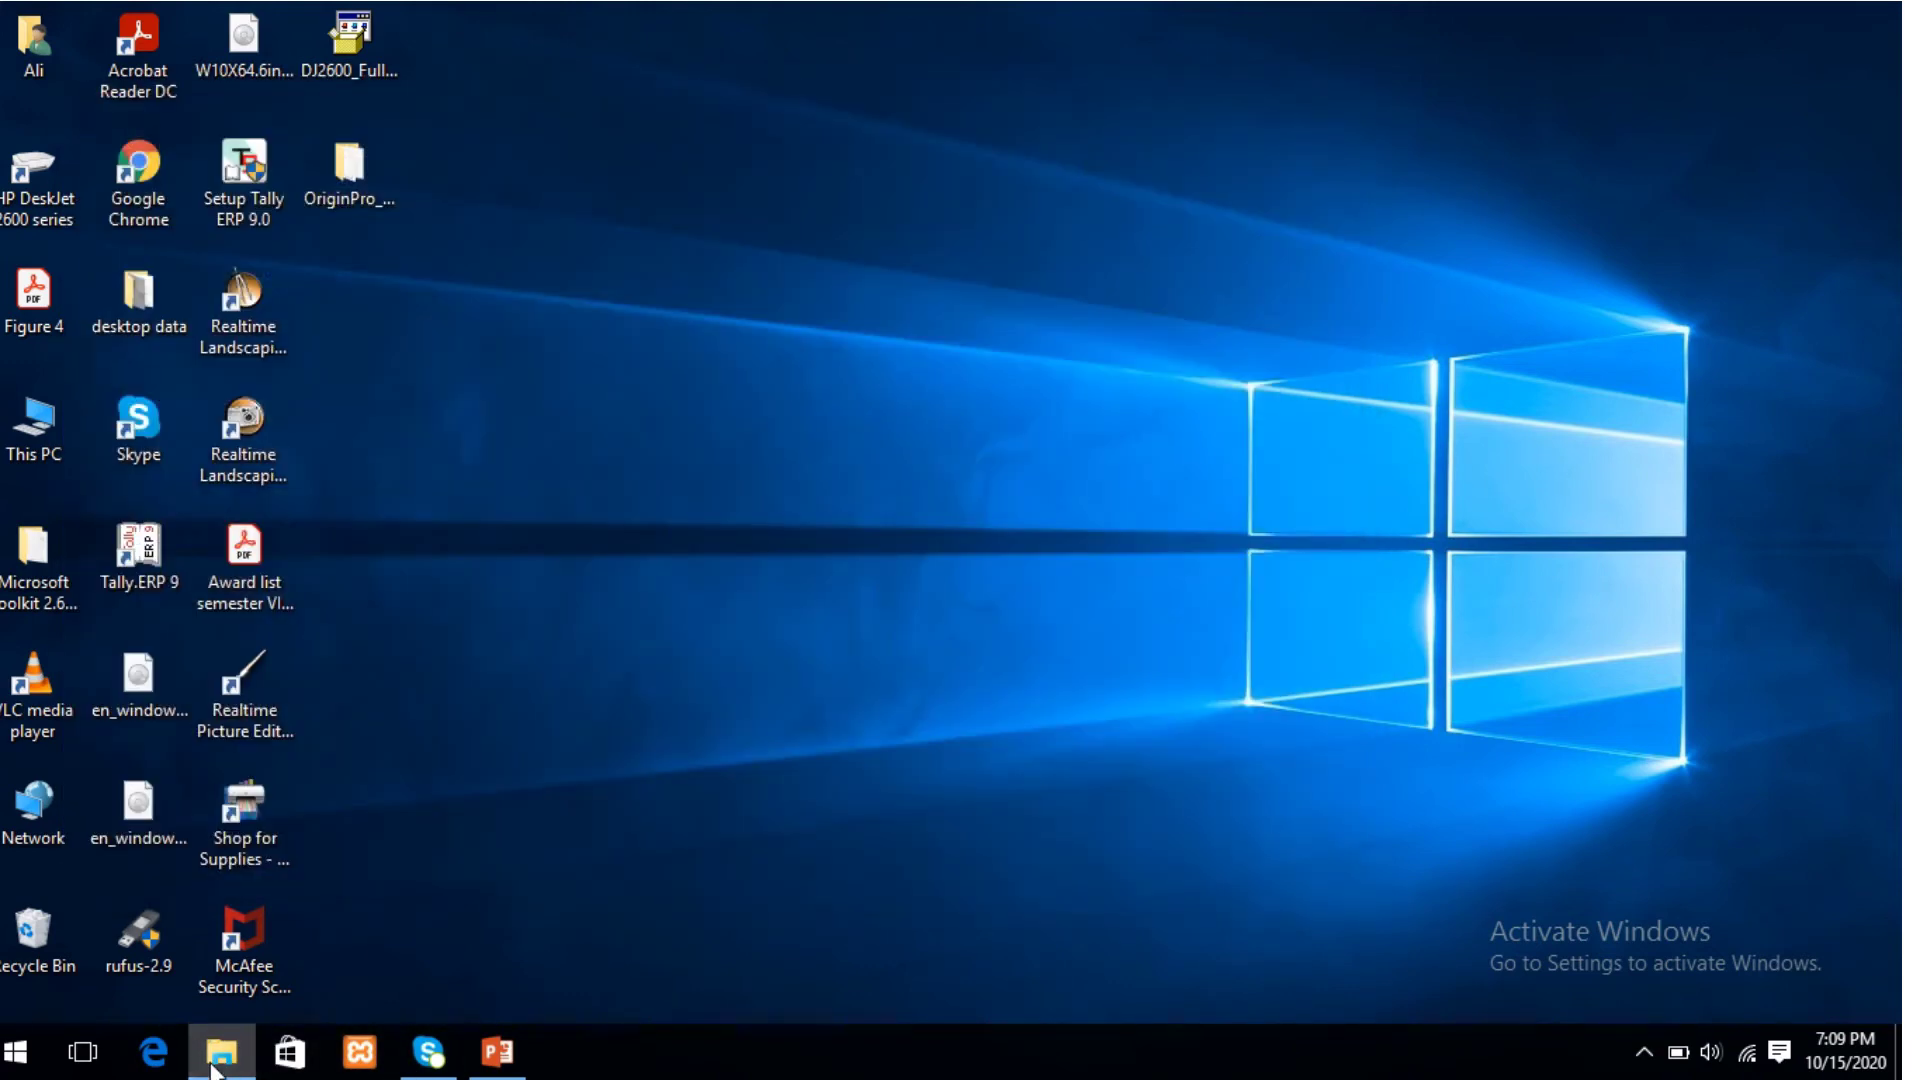
Launch the Origin 2018 64Bit shortcut and accept the default User Files Folder with OK
left_click(222, 1054)
left_click(344, 354)
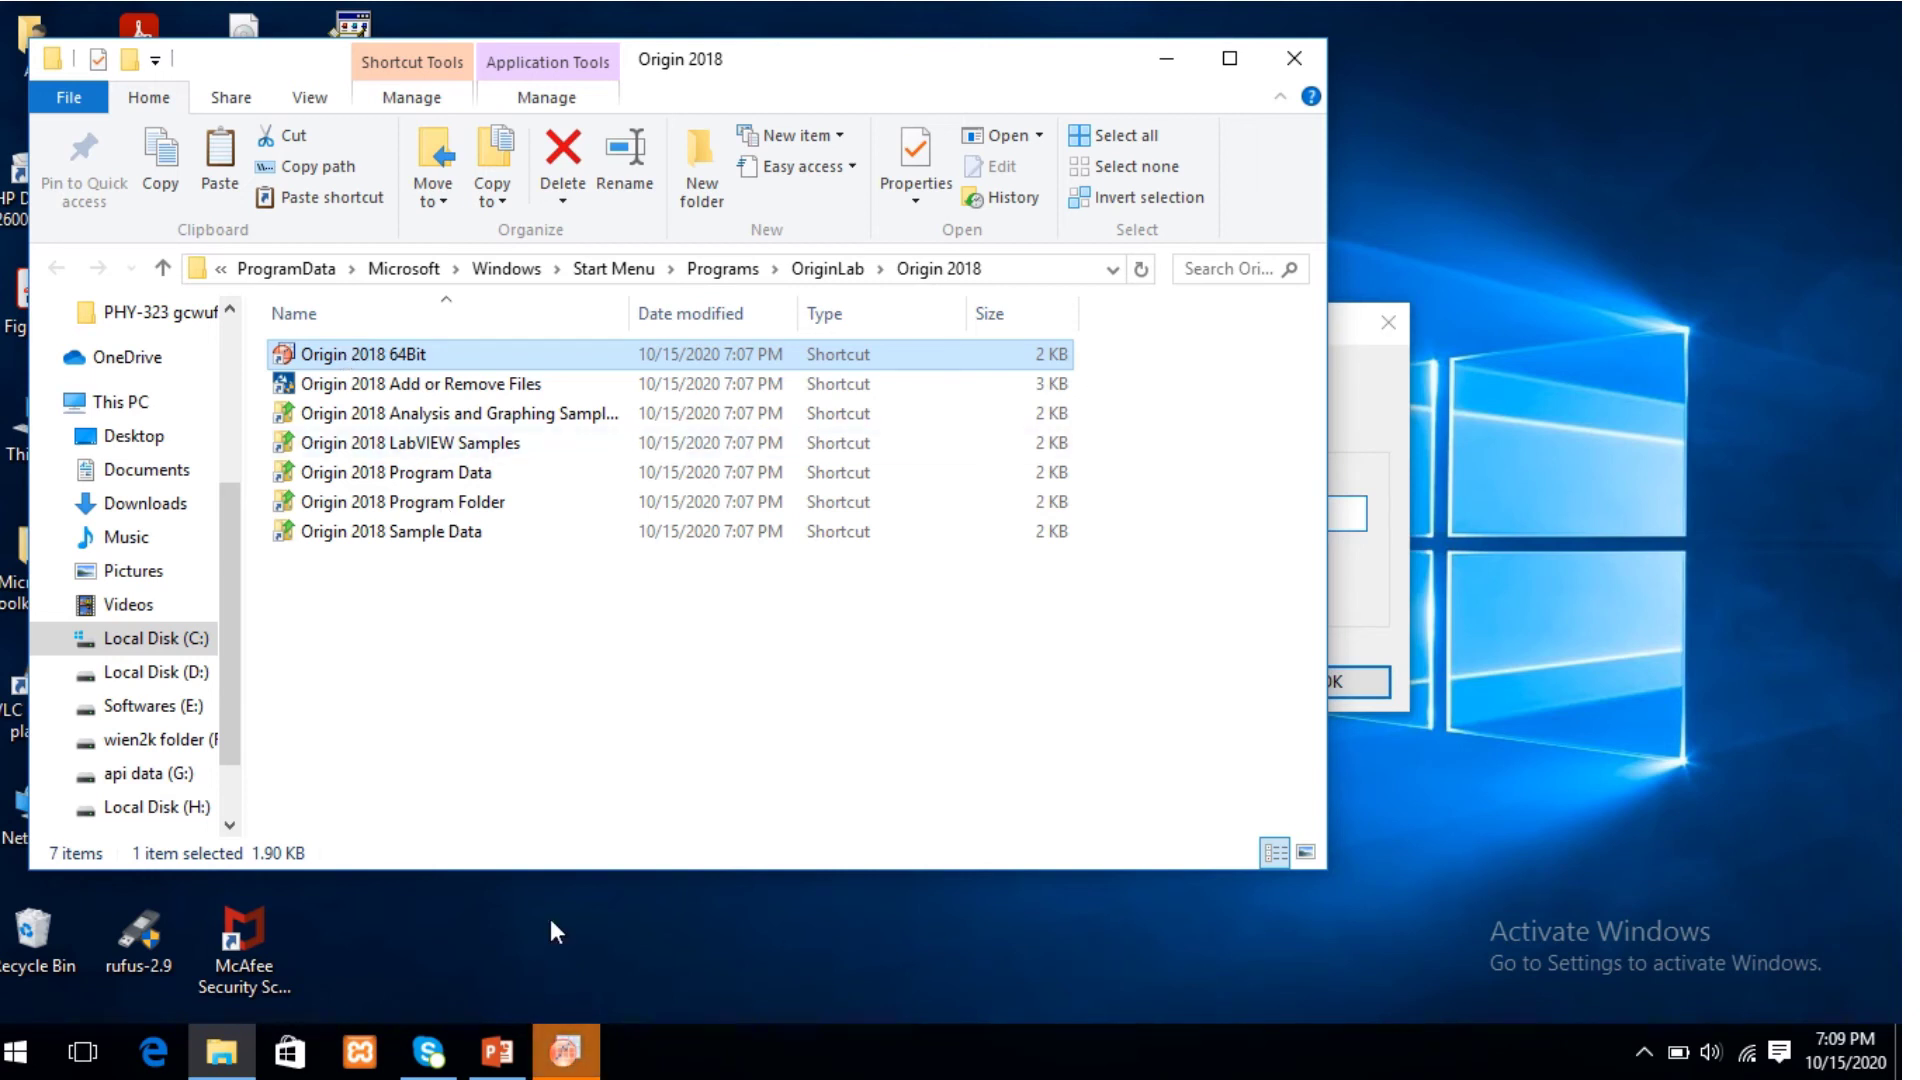
mouse_move(565, 1060)
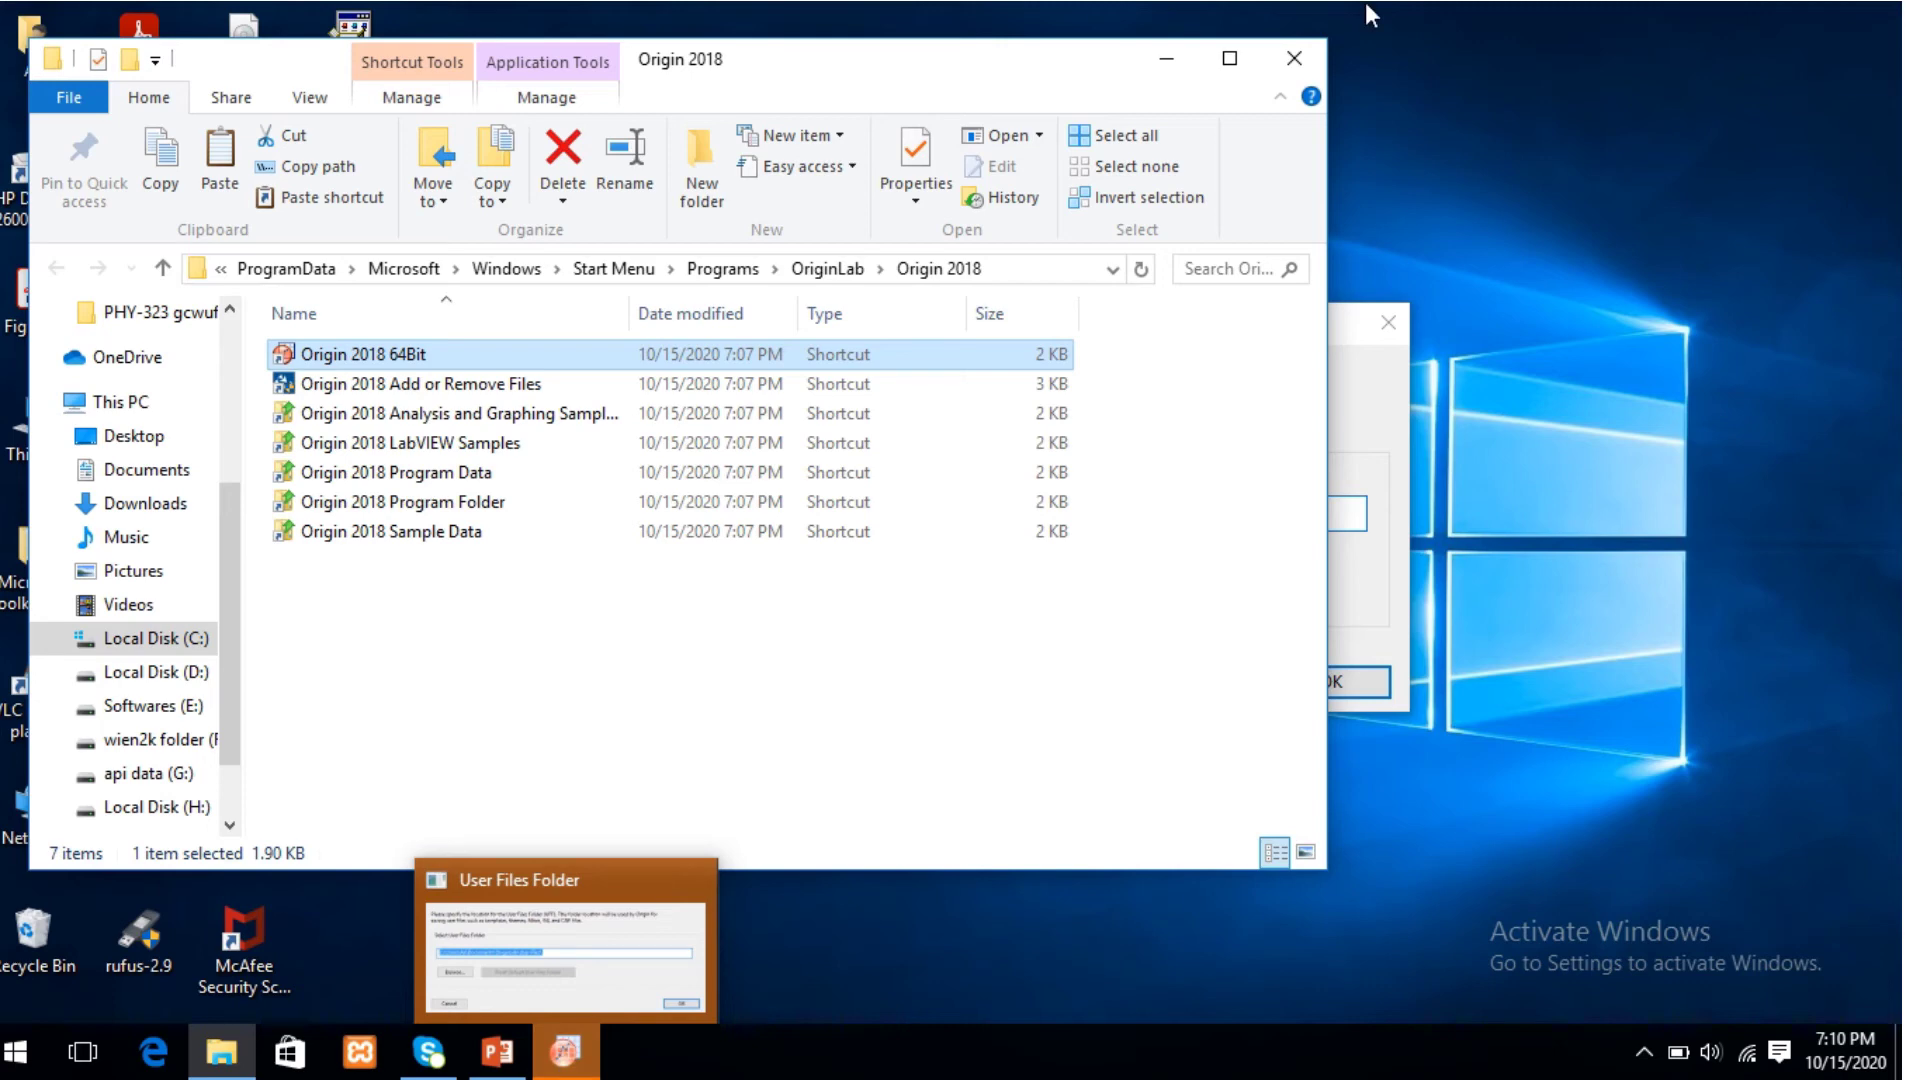
left_click(565, 1063)
left_click(1230, 58)
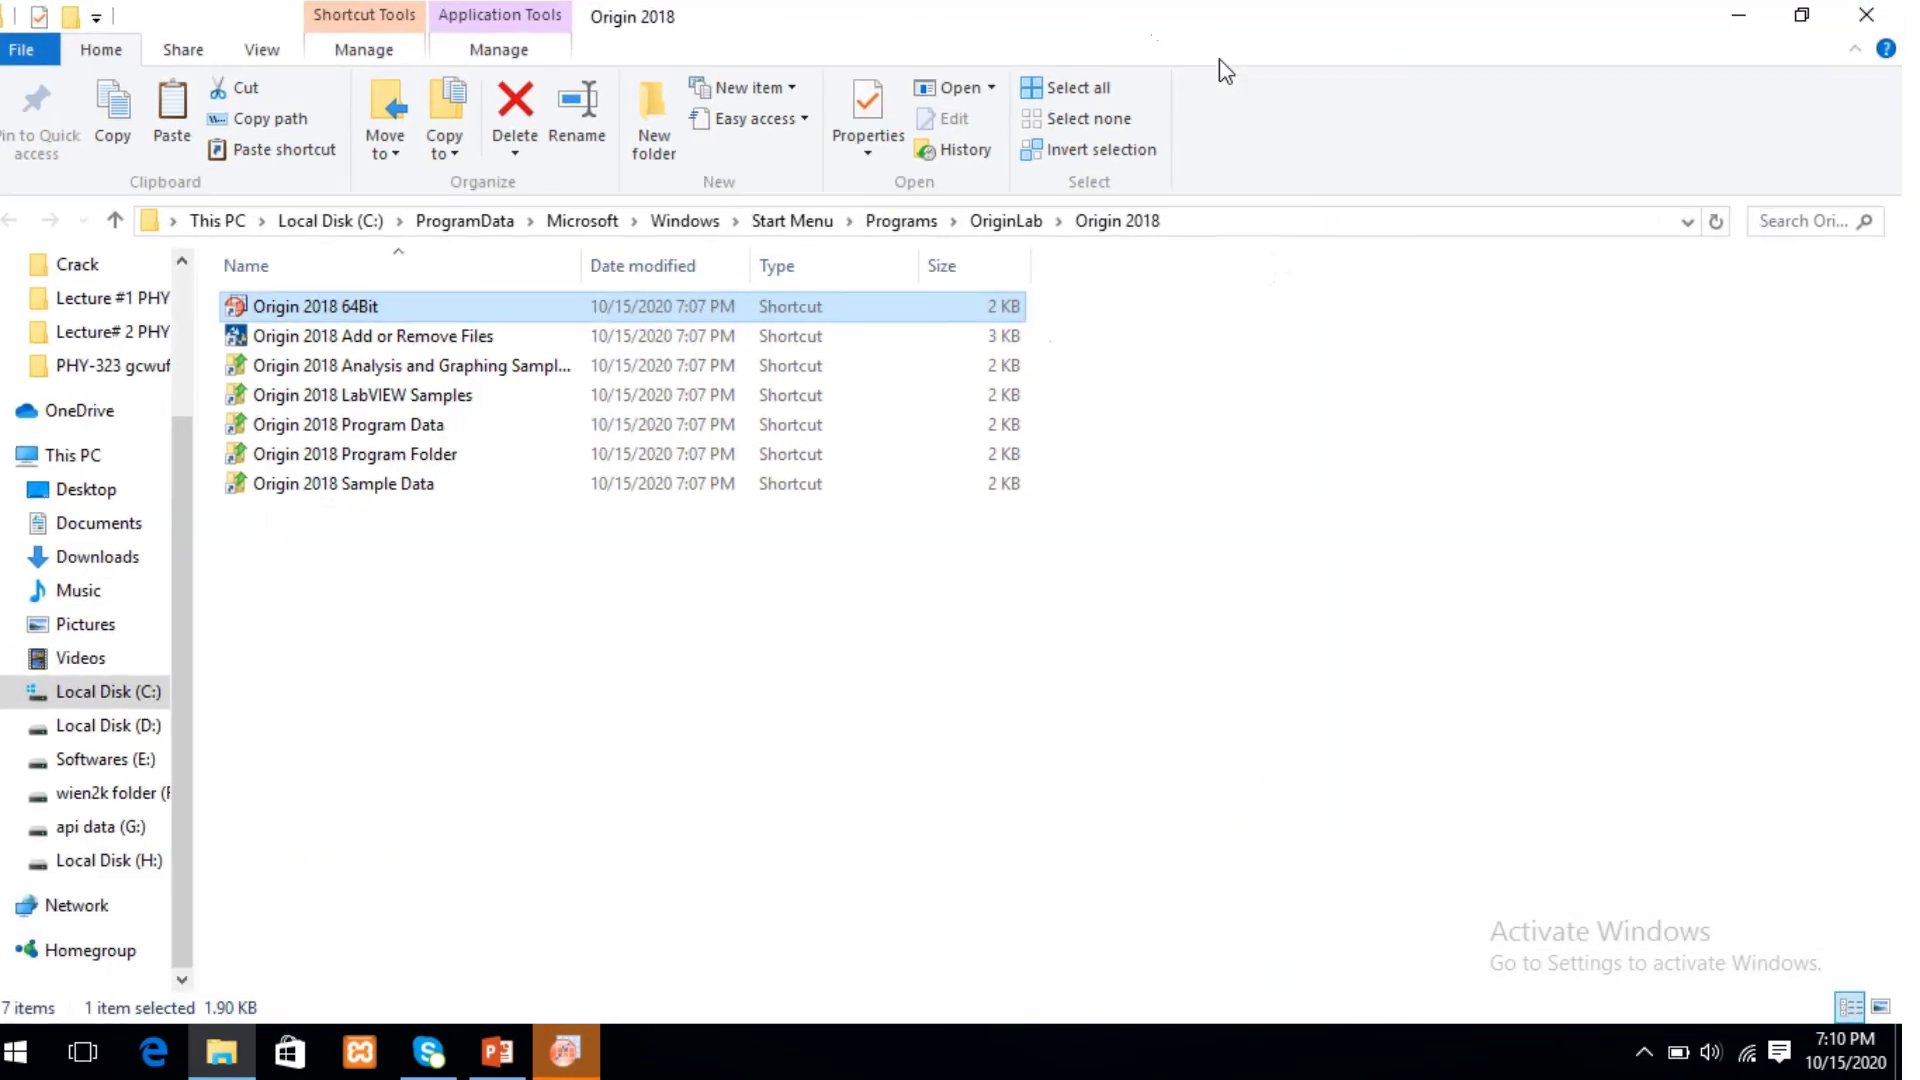
left_click(1737, 22)
left_click(1376, 686)
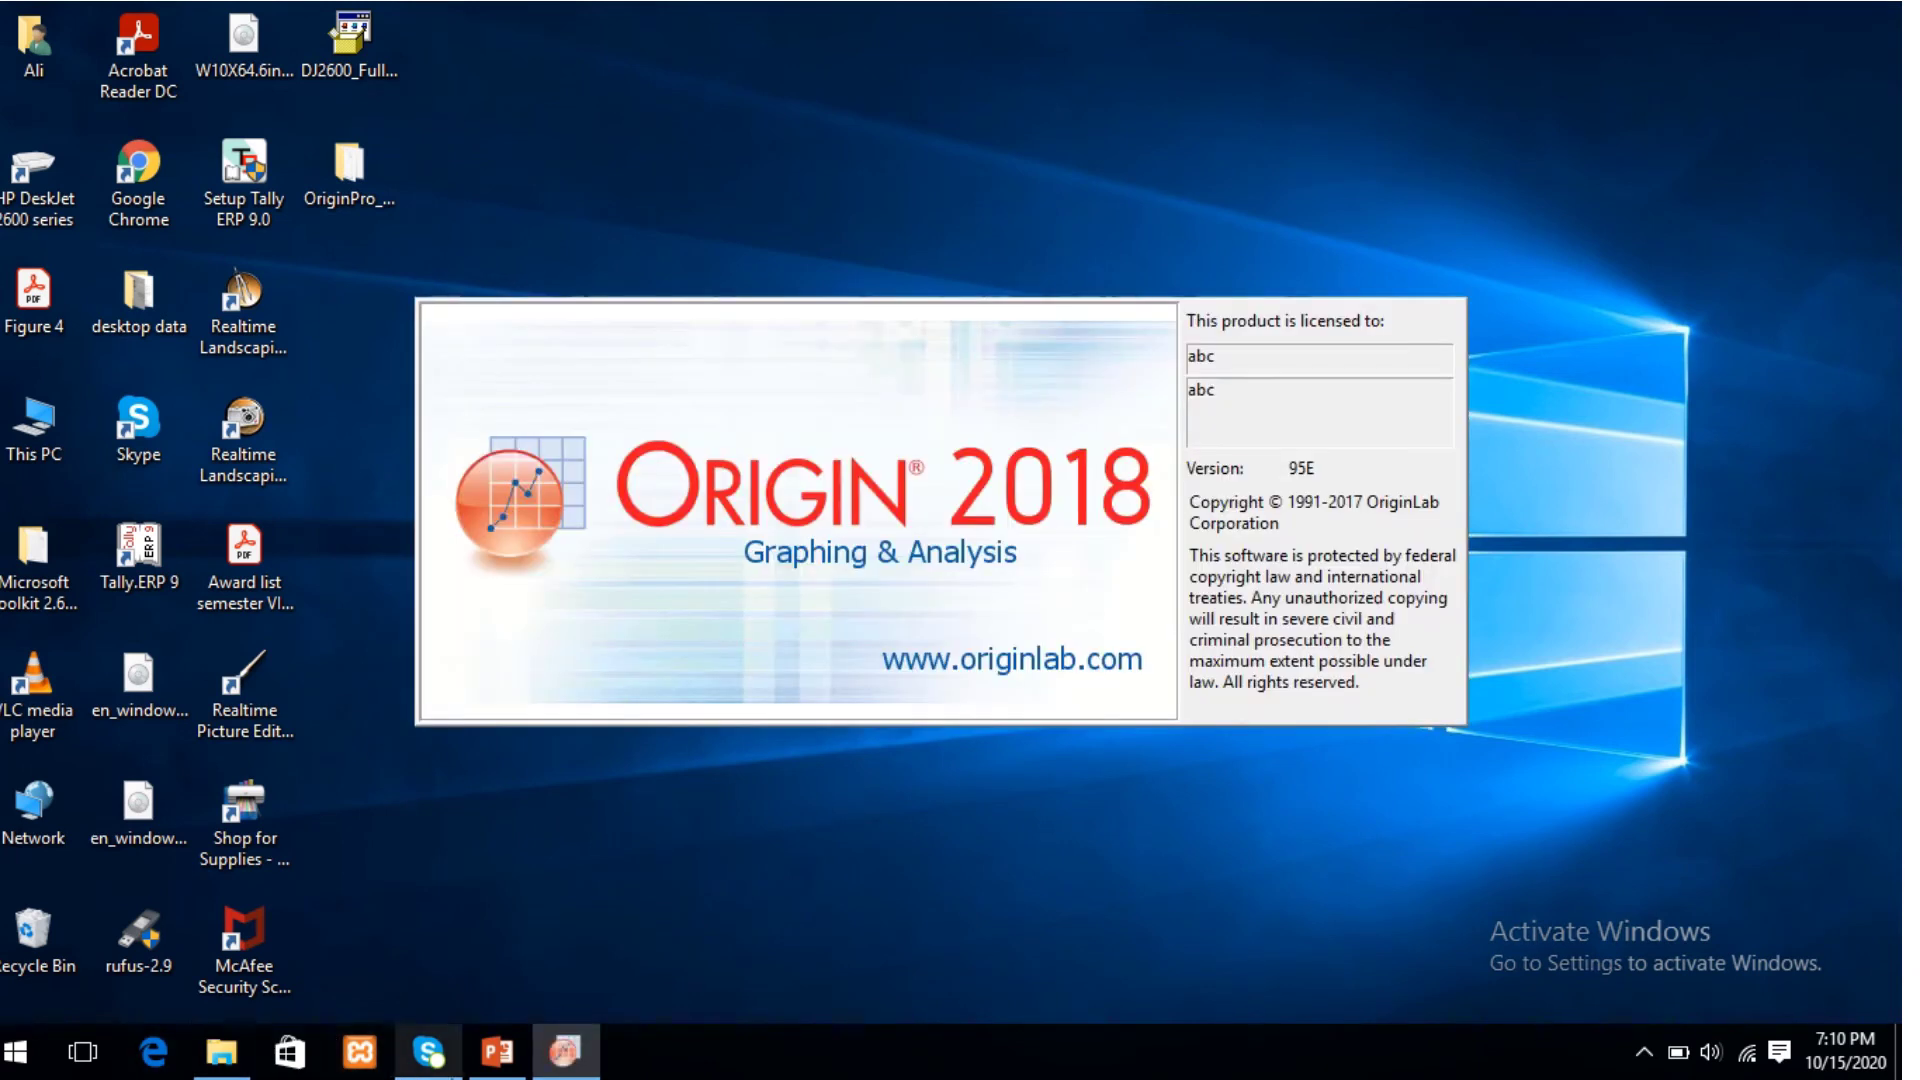